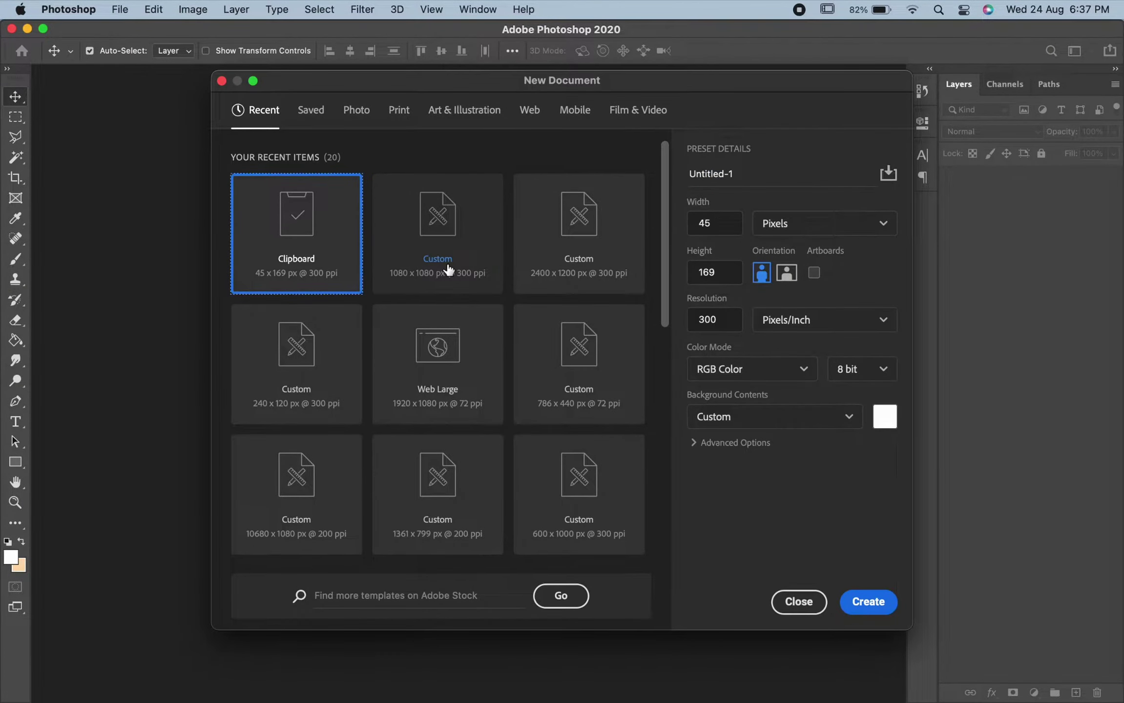
Step: Create a 1080×1080 document and place the four coffee-post PNGs as layers
click(446, 268)
click(868, 601)
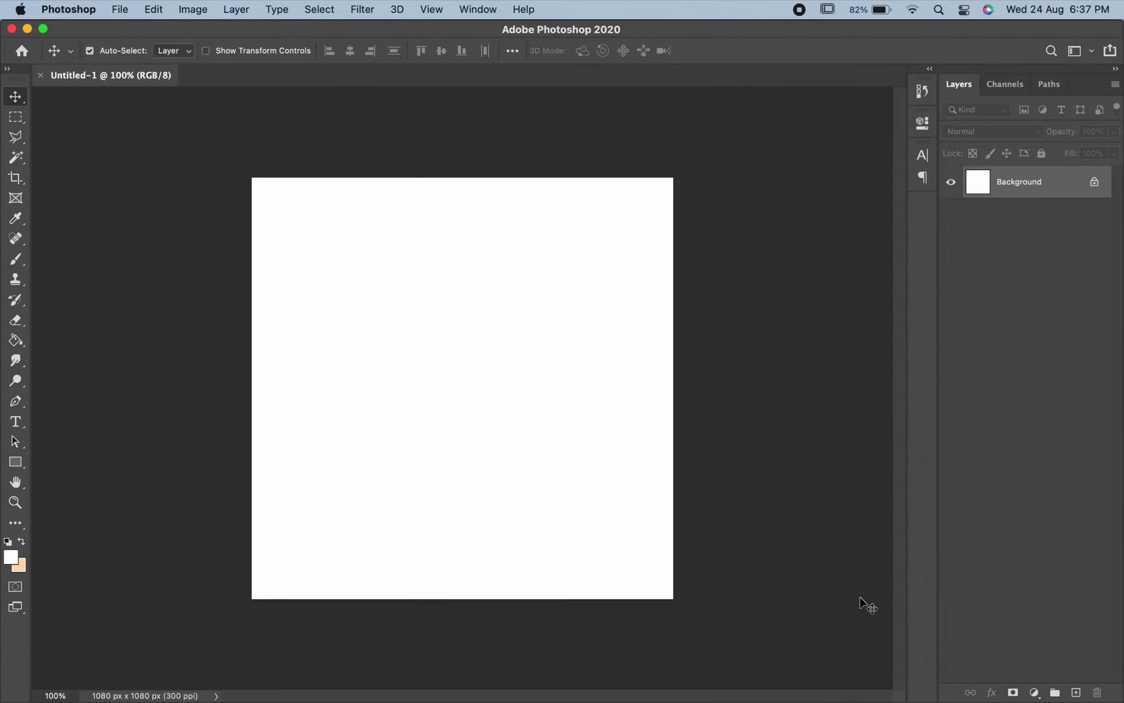
click(226, 659)
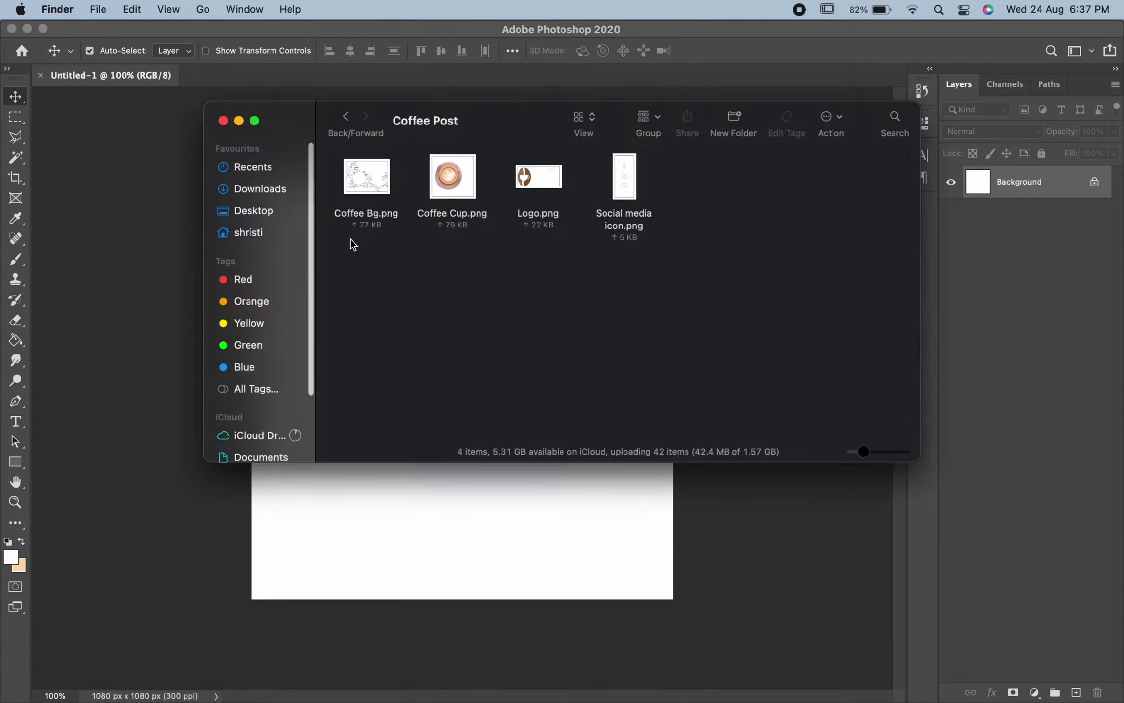
mouse_move(350, 239)
mouse_down()
mouse_move(630, 189)
mouse_move(491, 517)
mouse_up()
key(Return)
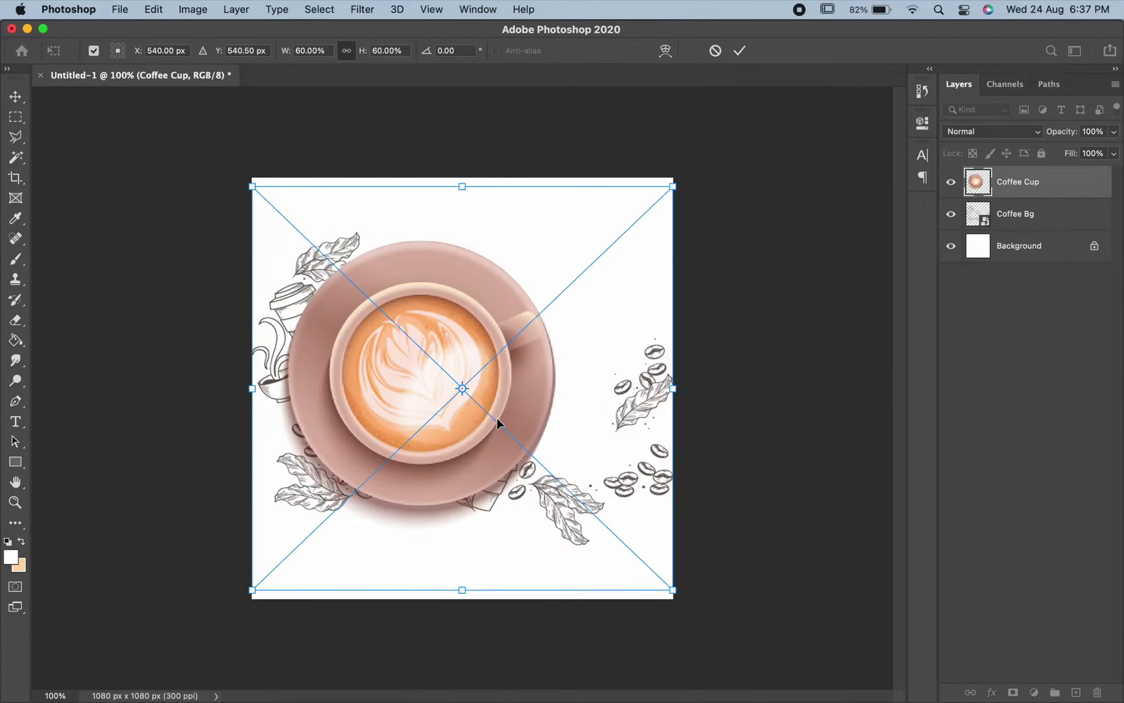
key(Return)
key(Return)
key(Return)
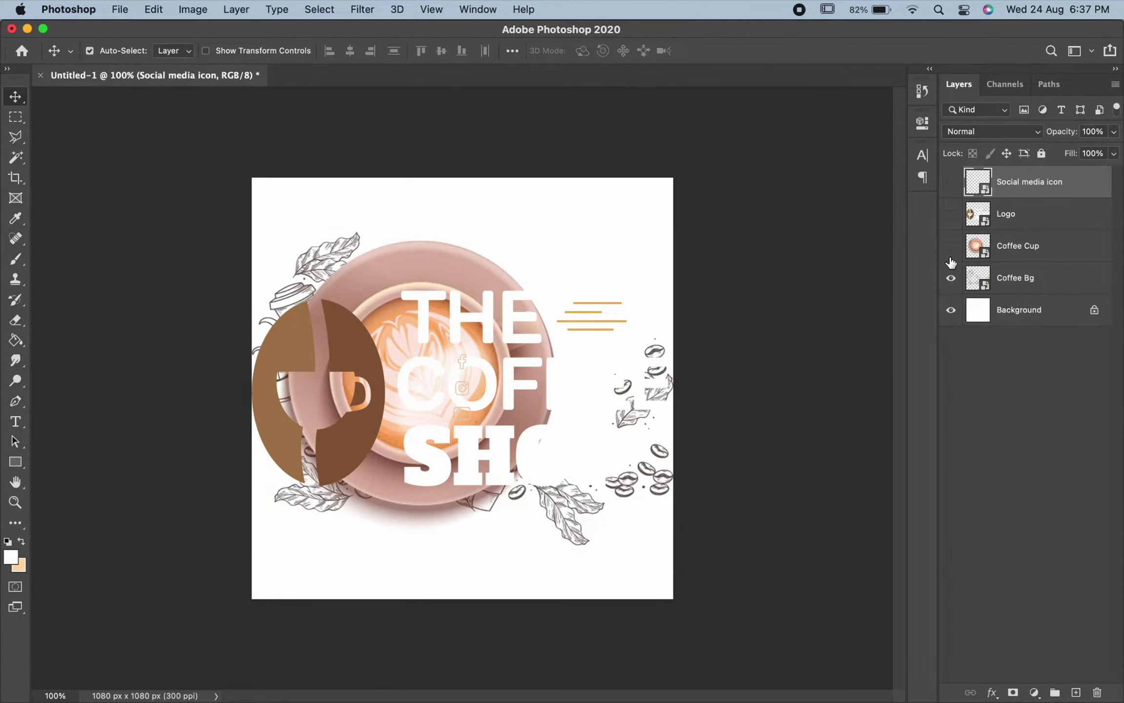
Step: Hide the four placed image layers and select the Background layer
drag(951, 182, 951, 278)
click(1009, 313)
click(1034, 693)
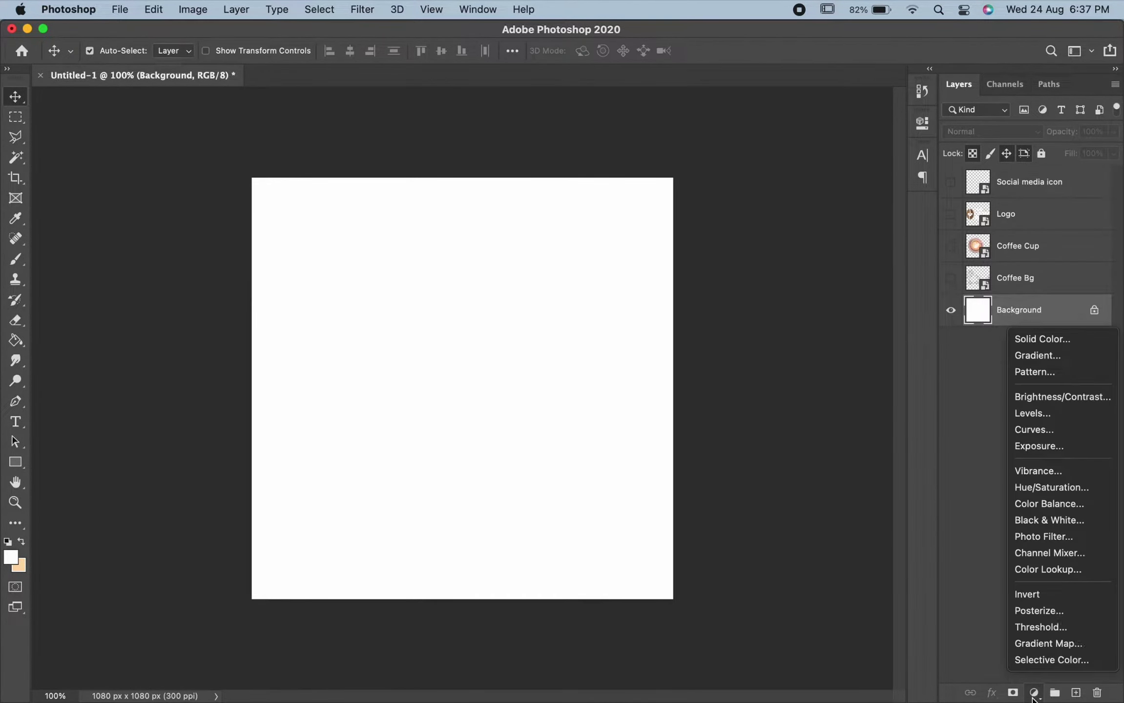
Step: Add a Solid Color fill layer in dark teal 093730
click(1034, 342)
drag(537, 264, 537, 268)
click(450, 297)
drag(450, 296, 487, 319)
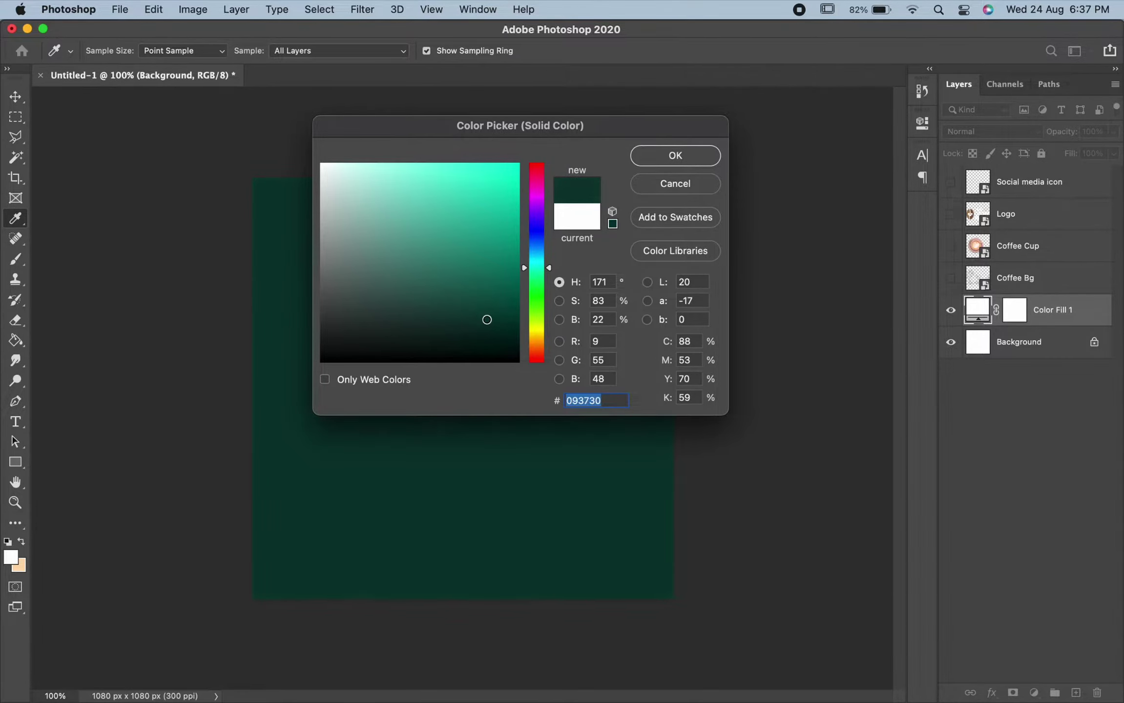
click(649, 157)
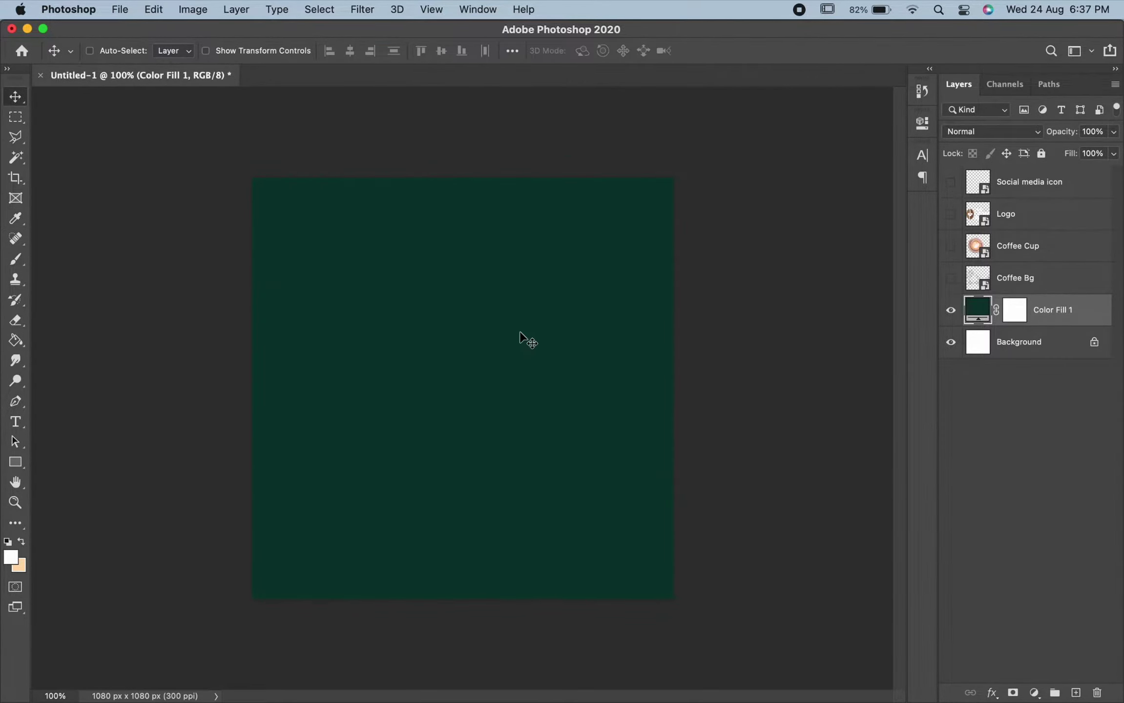
Step: Make the Coffee Bg doodle layer visible and select it
key(super+equal)
key(super+minus)
click(951, 278)
click(1055, 282)
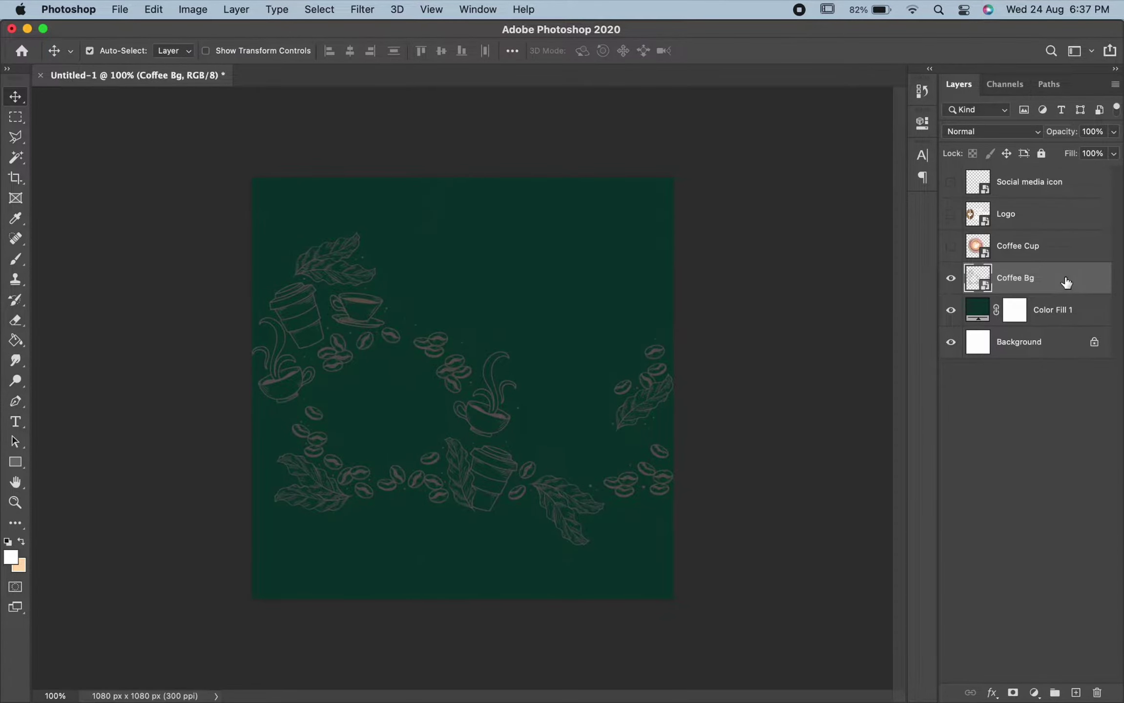
Step: Give the Coffee Bg layer a green 25403b Color Overlay style
right_click(1066, 282)
click(1029, 280)
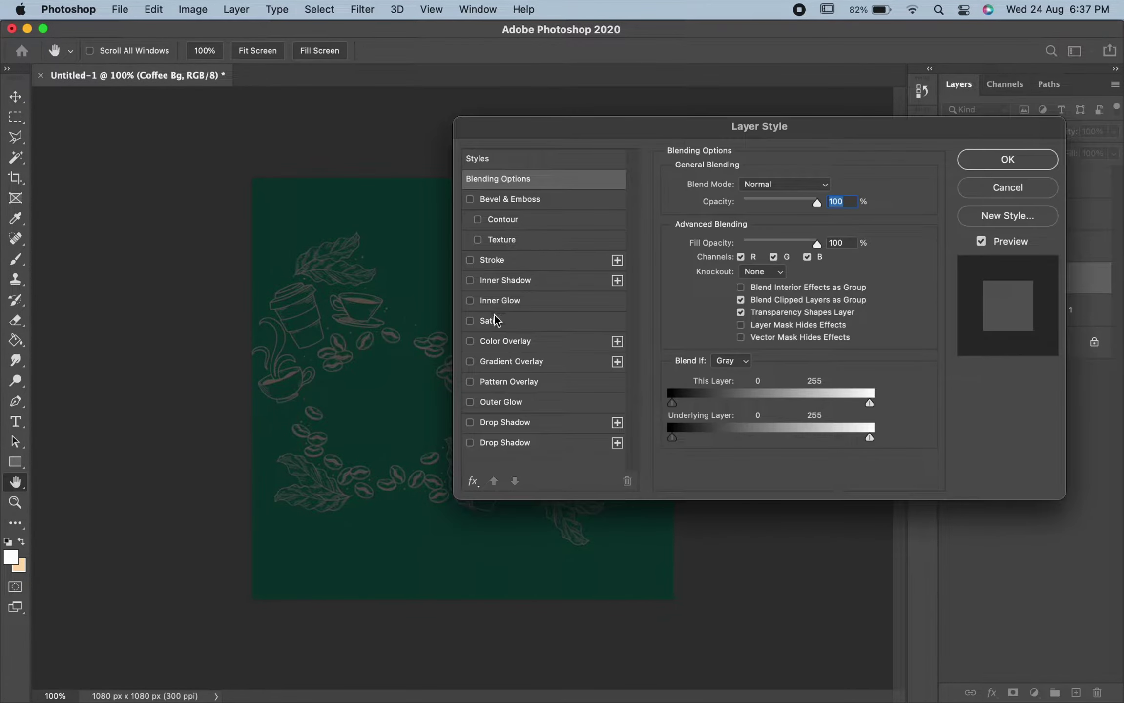
click(498, 342)
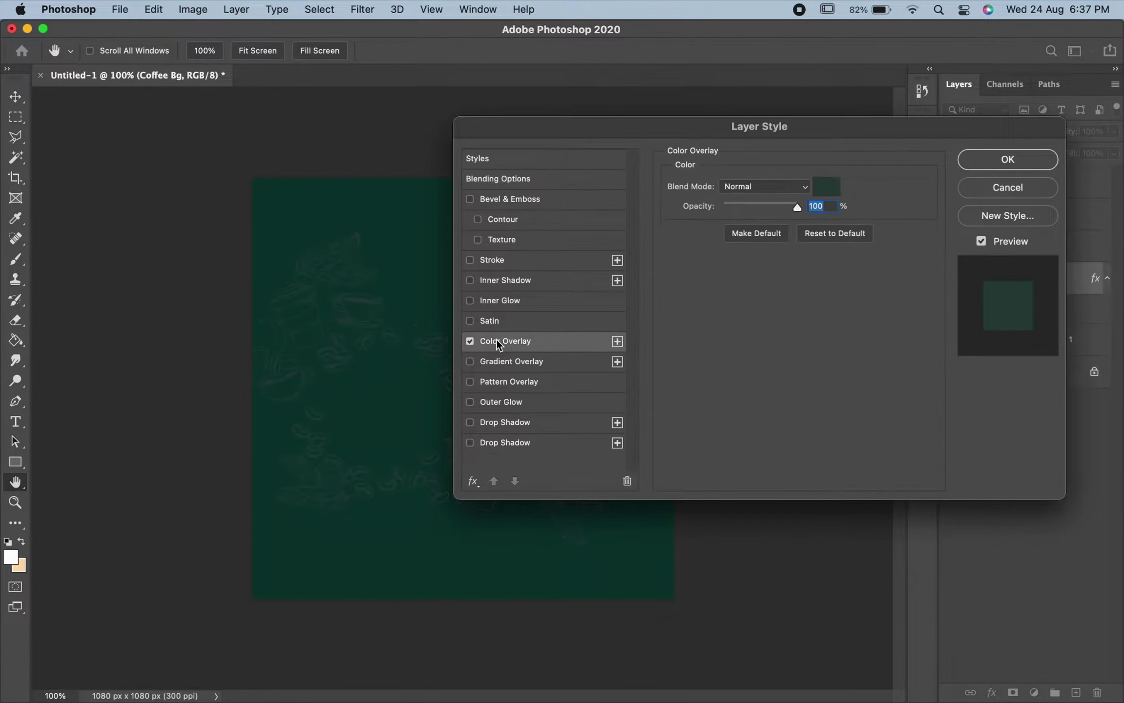
click(828, 187)
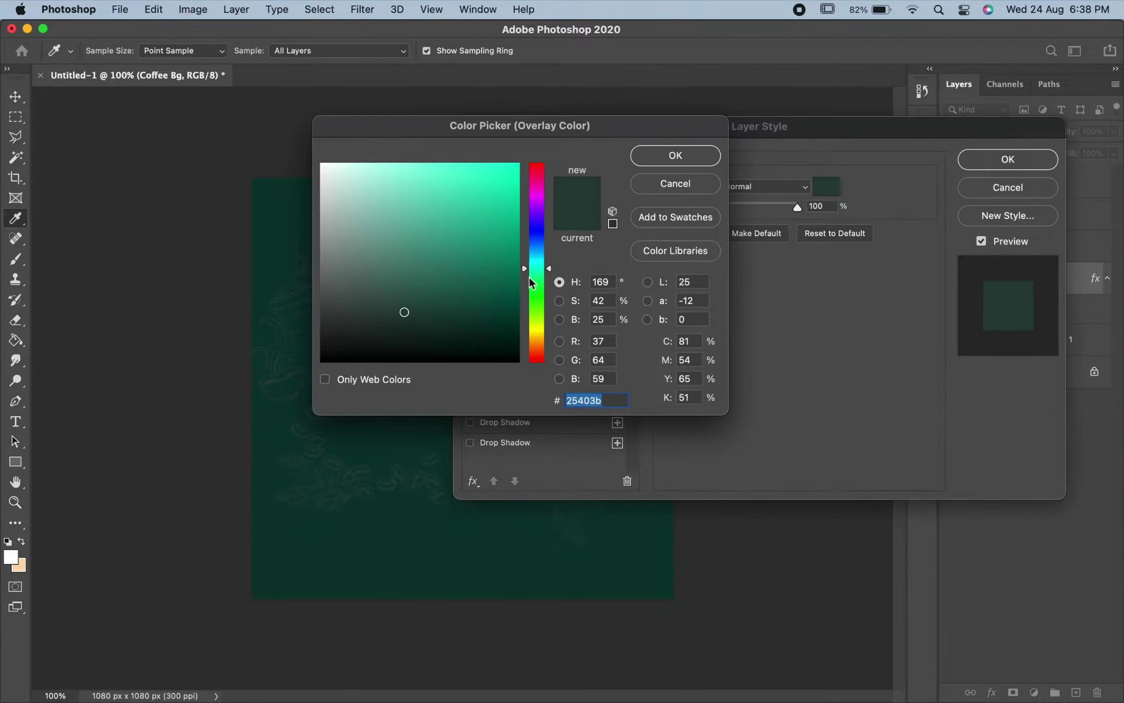
click(683, 161)
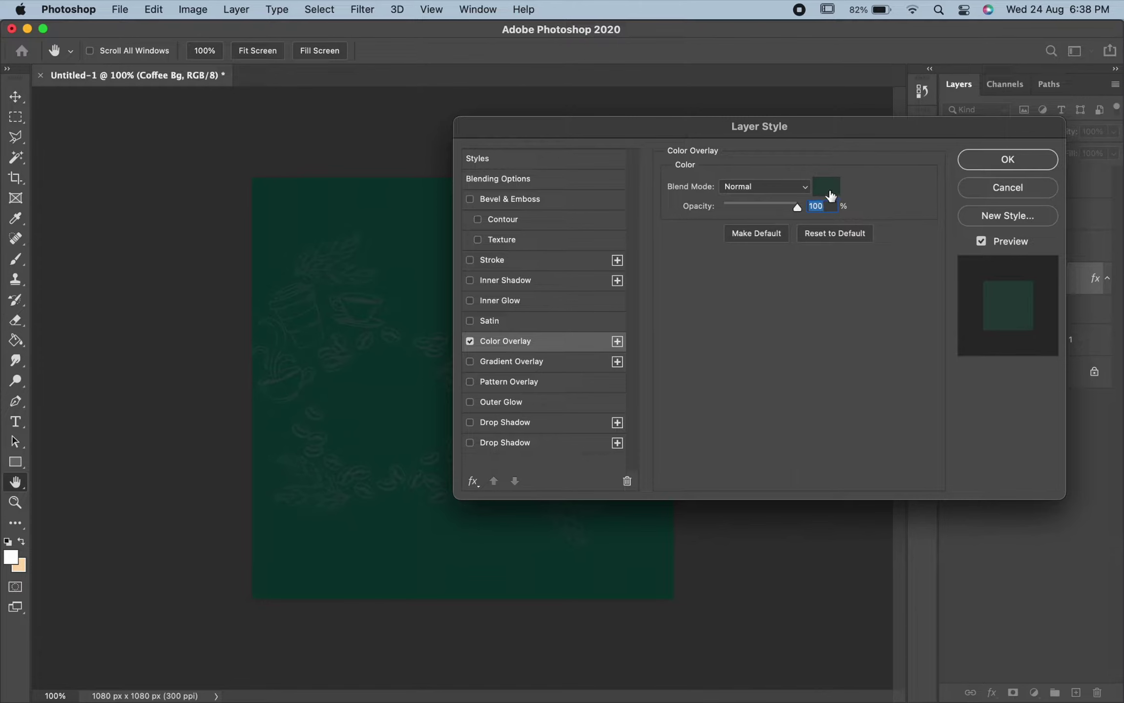
click(988, 162)
Step: Change the Color Fill 1 colour to a muted dark green, 202f2d
double_click(978, 340)
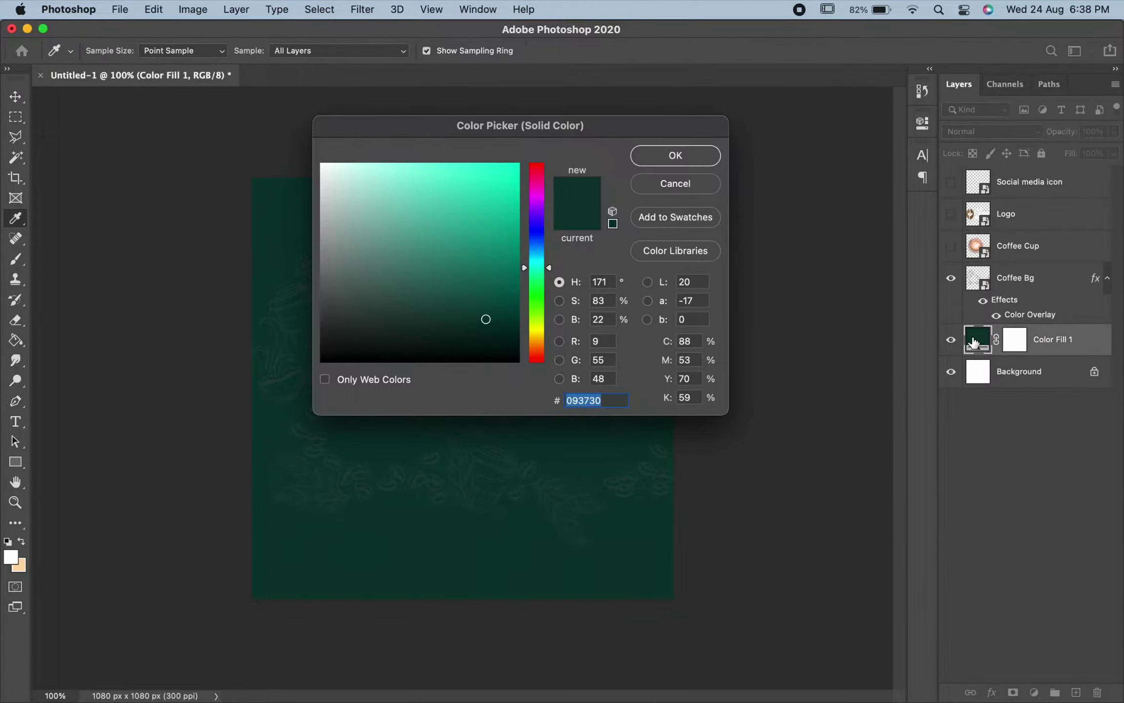
click(458, 321)
mouse_move(458, 320)
mouse_down()
mouse_move(374, 324)
mouse_move(404, 330)
mouse_move(389, 334)
mouse_move(410, 329)
mouse_move(410, 314)
mouse_up()
Step: Paint a large 1000 px peach circle at the bottom left on a new layer
click(646, 160)
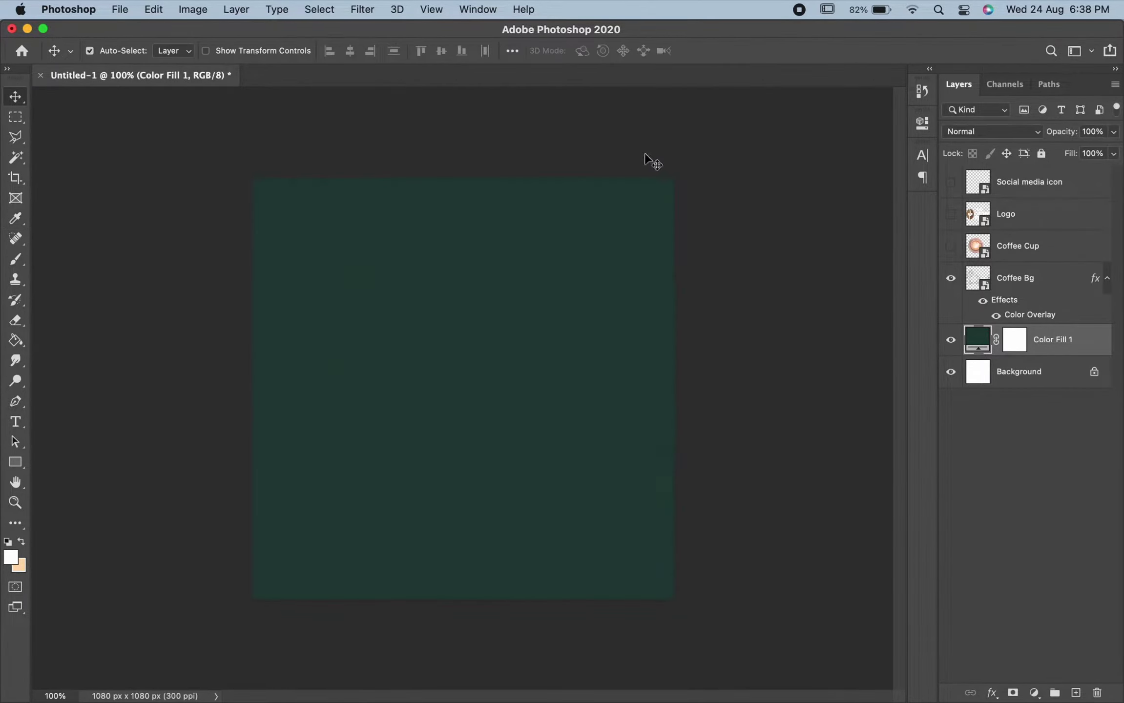
click(1077, 693)
click(15, 259)
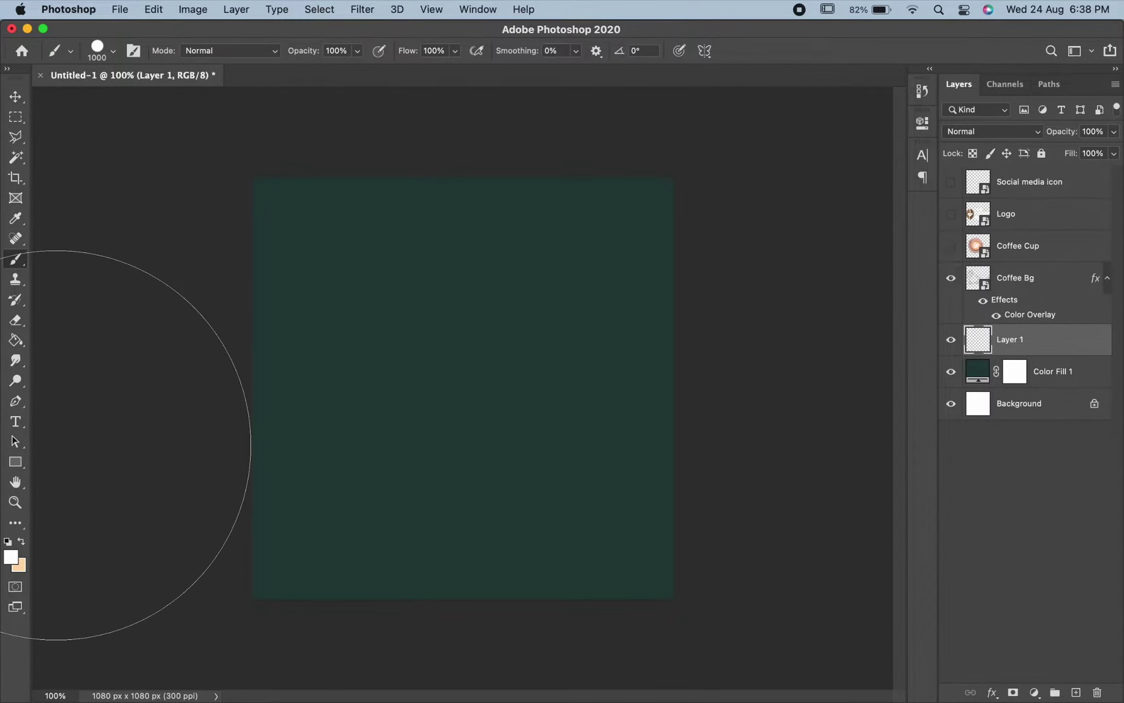
click(21, 541)
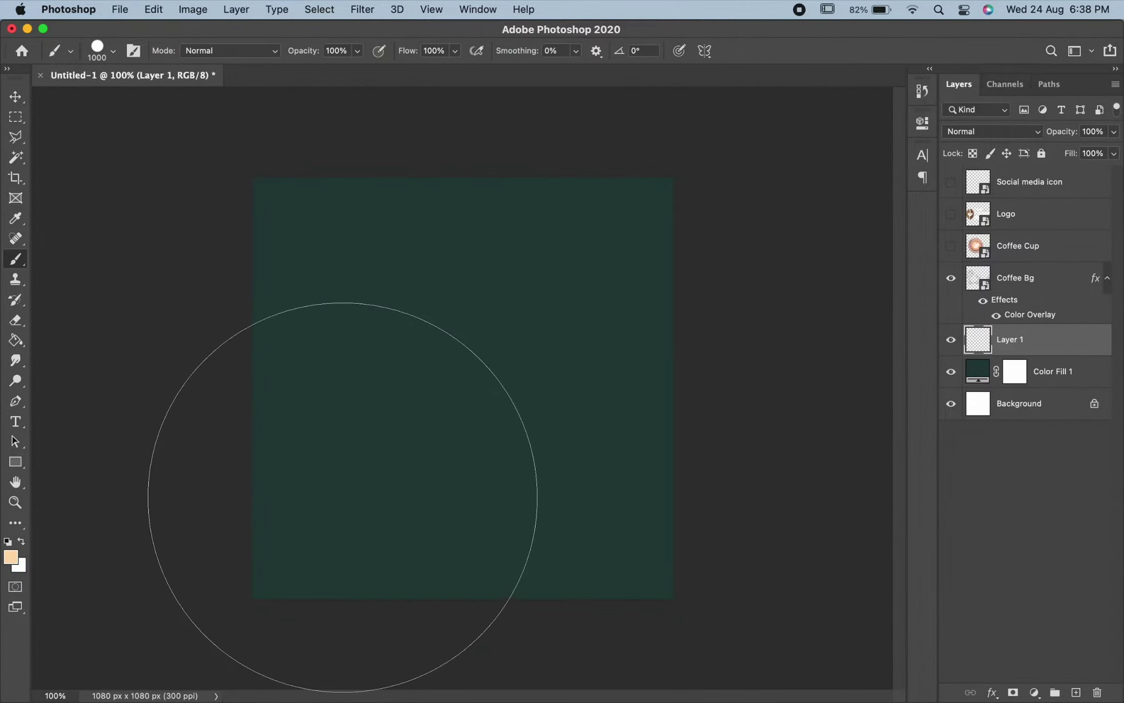
click(343, 513)
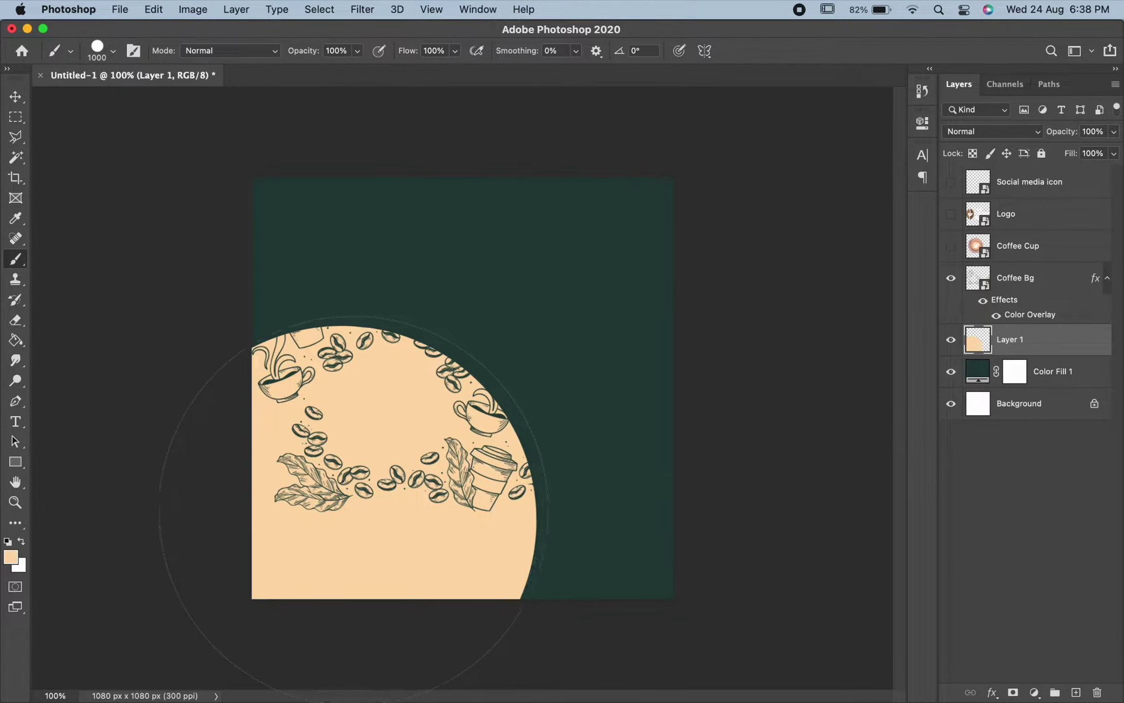
click(353, 513)
Step: Move the Coffee Bg pattern down over the circle and scale it up
key(v)
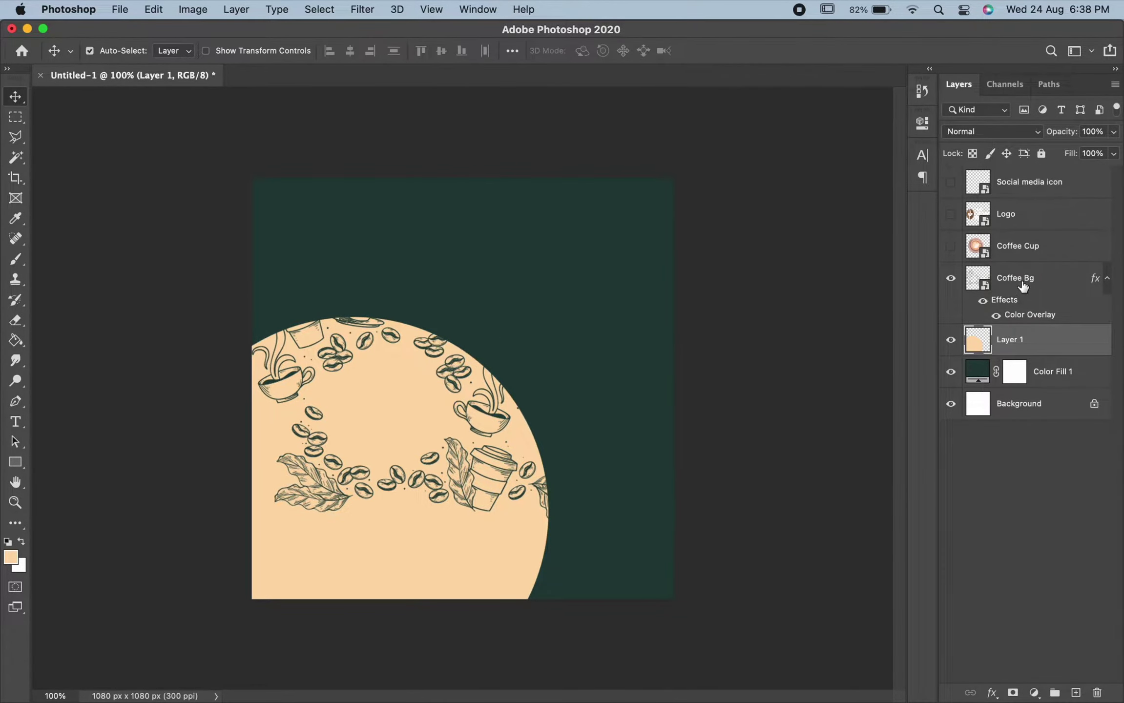
click(1023, 287)
key(ctrl+t)
mouse_move(554, 346)
mouse_down()
mouse_move(565, 432)
mouse_move(556, 423)
mouse_up()
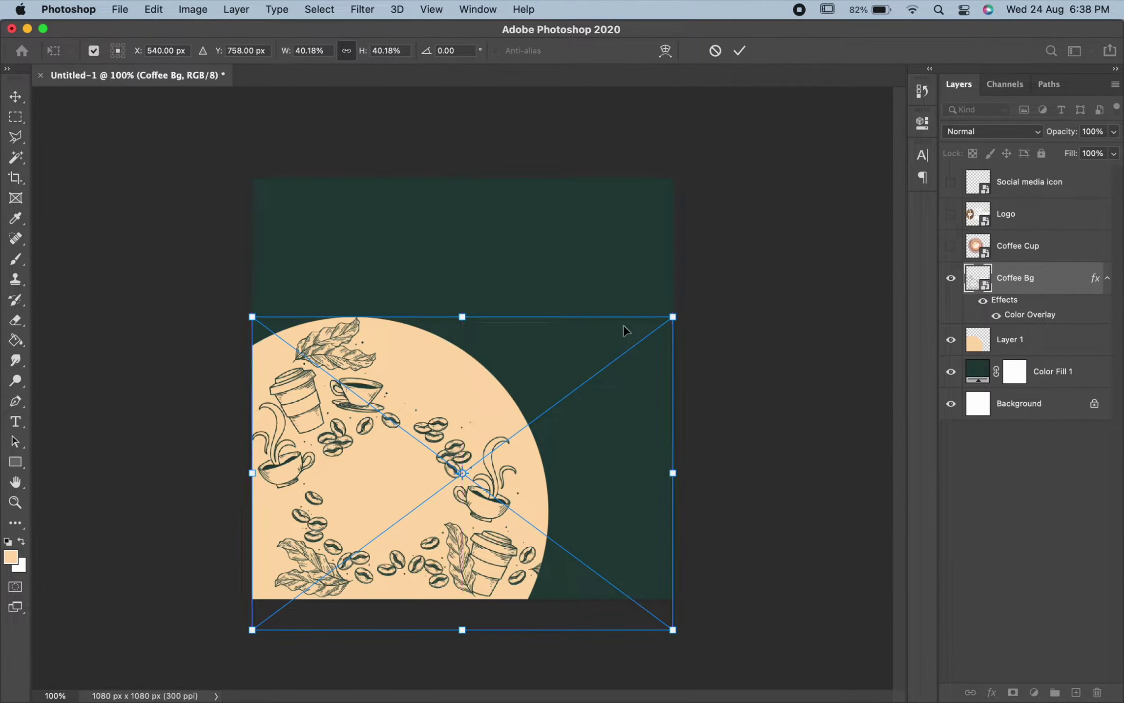
drag(674, 319, 687, 307)
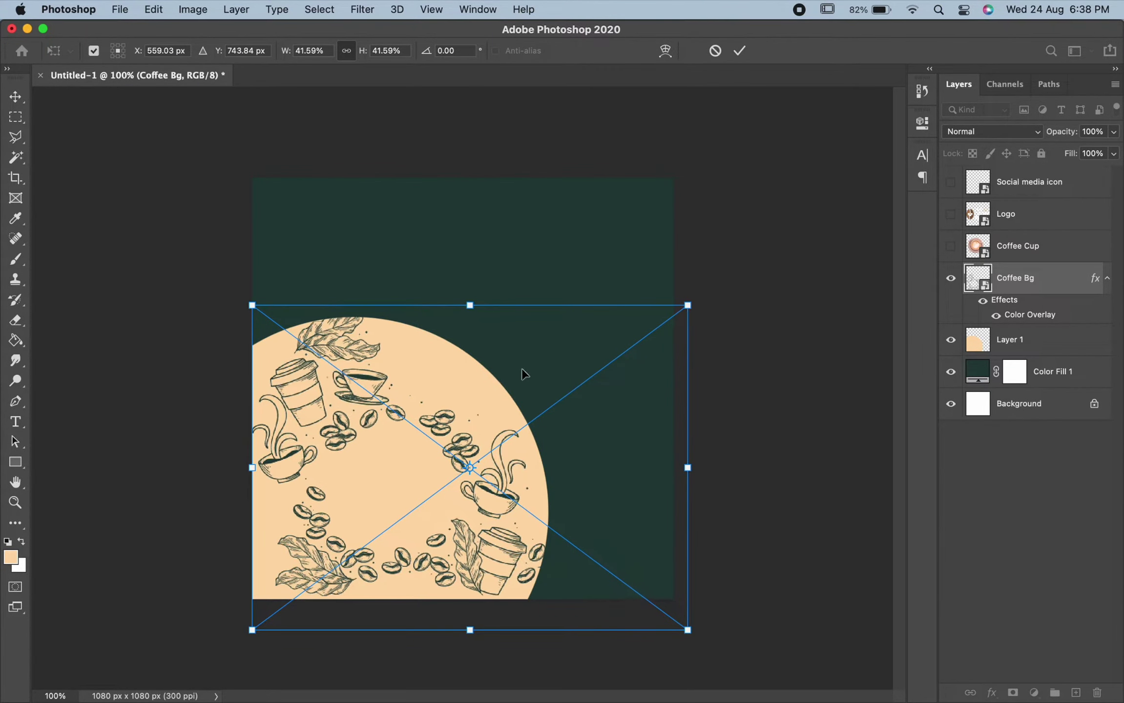
key(Return)
Step: Repaint the peach circle to cover the remaining gap
key(b)
click(1035, 344)
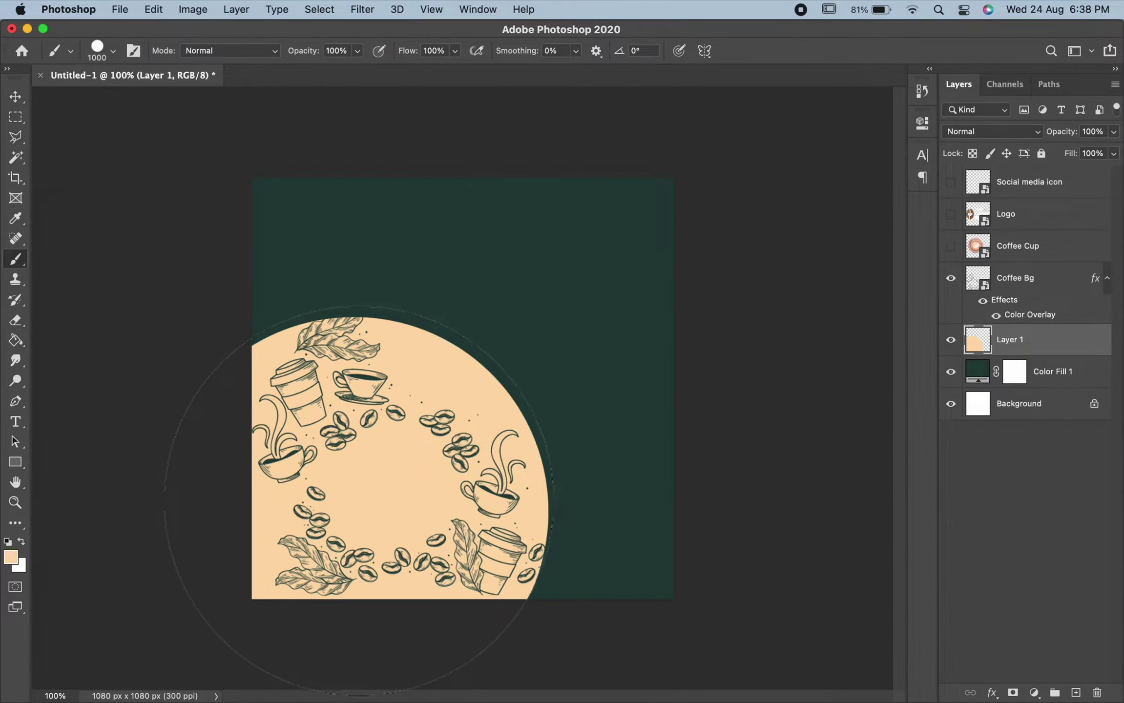
click(359, 501)
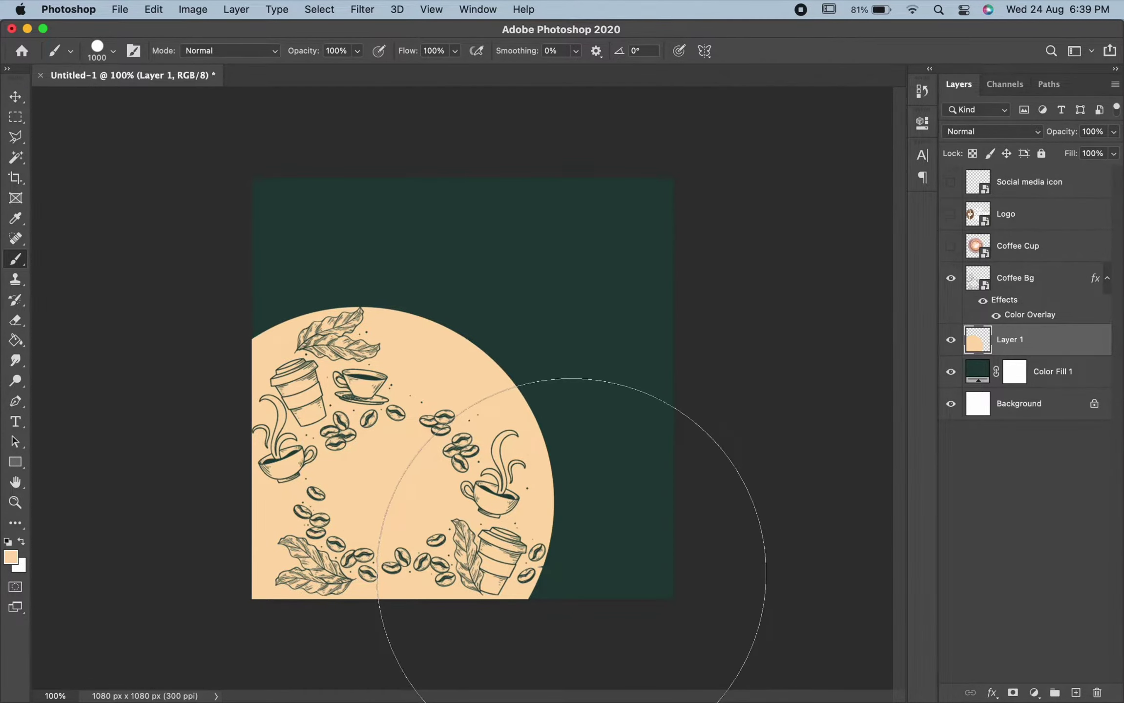
Step: Show the latte cup, shrink it, and position it inside the peach circle
key(v)
click(950, 245)
click(1065, 249)
key(ctrl+t)
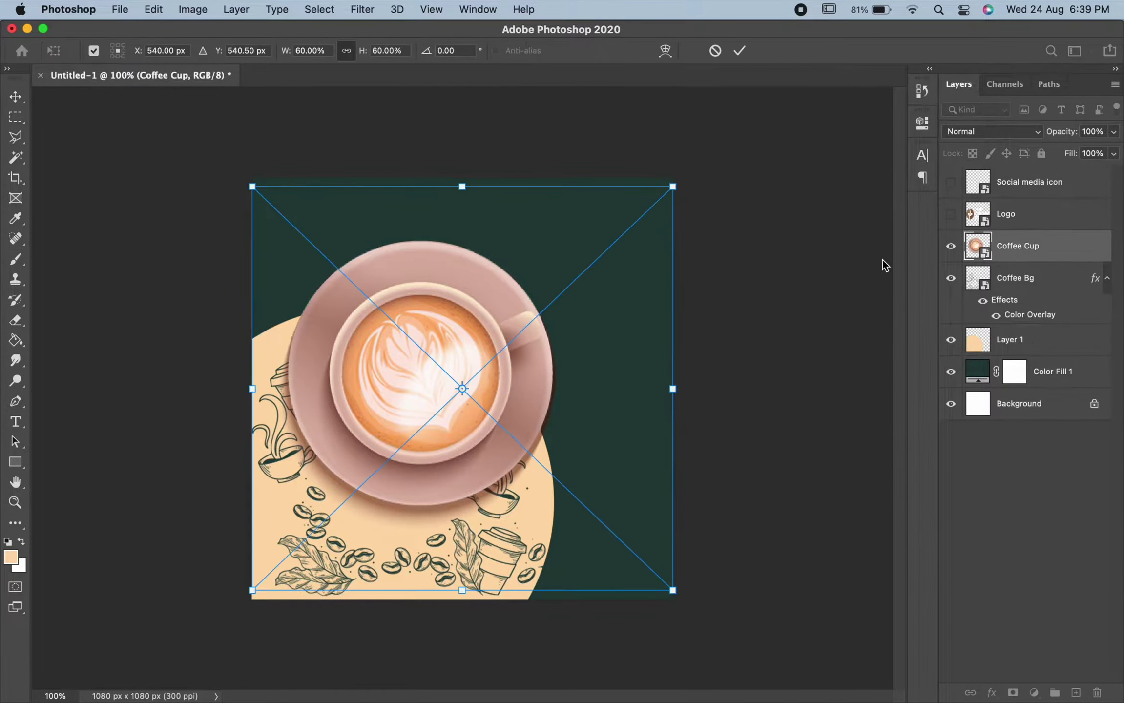
drag(673, 186, 535, 294)
drag(393, 385, 415, 440)
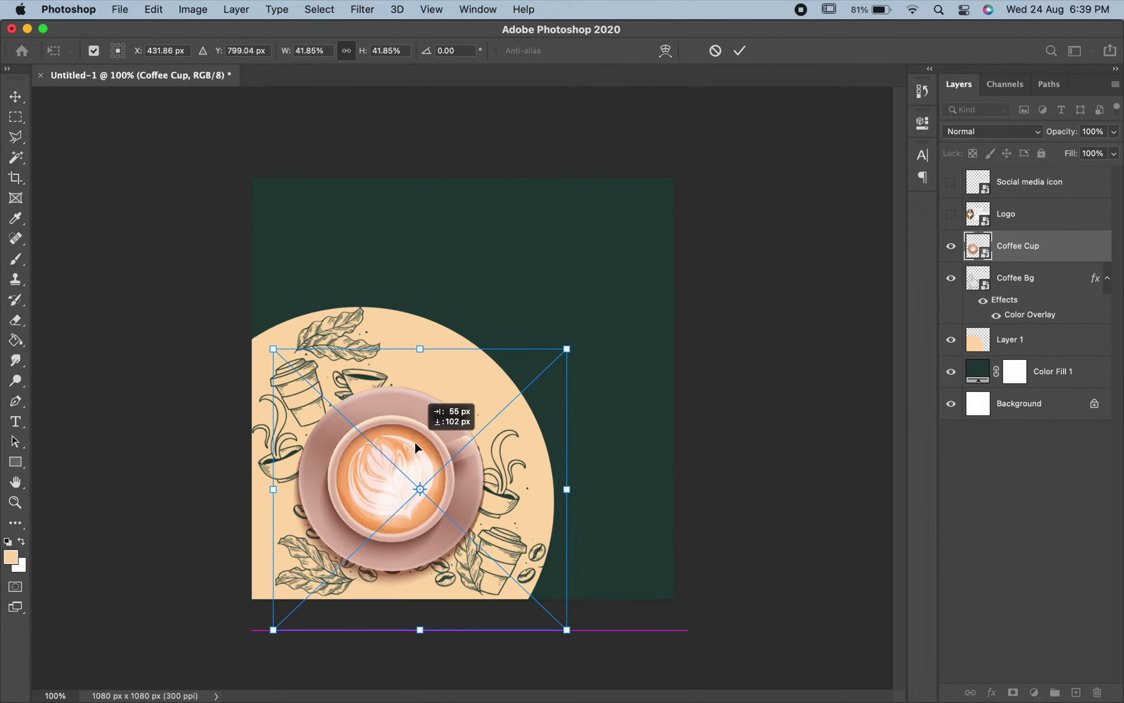
drag(551, 355, 546, 371)
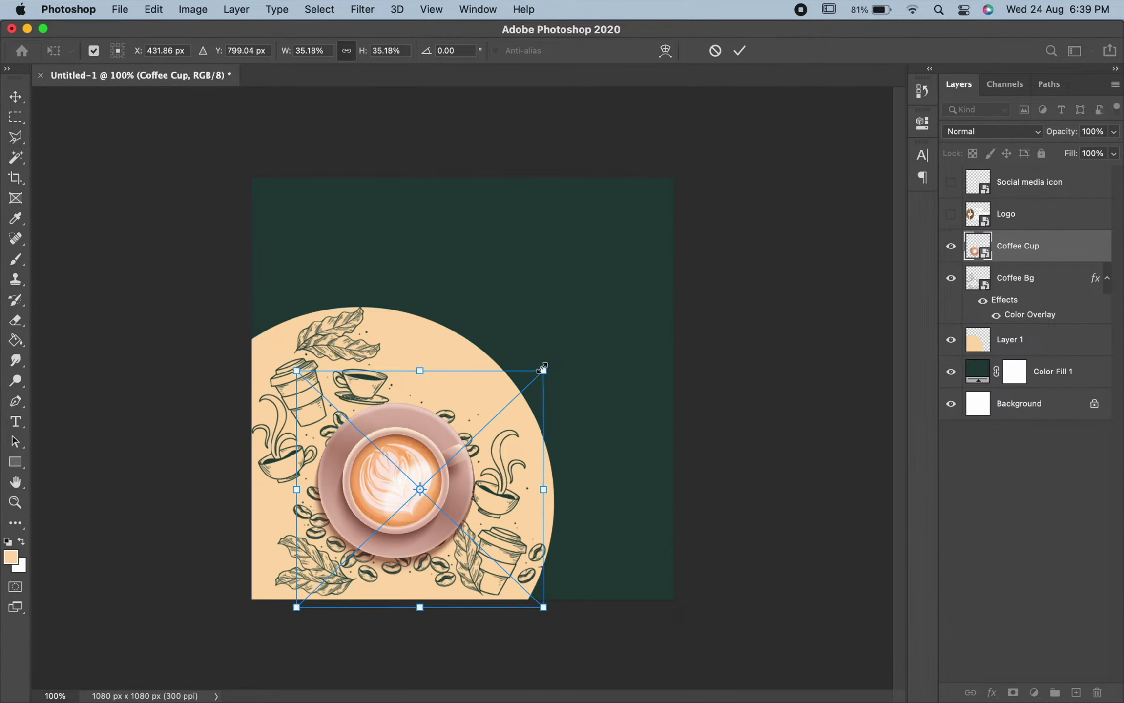
key(Return)
Step: Show the logo and shrink it into the top-left corner
click(950, 214)
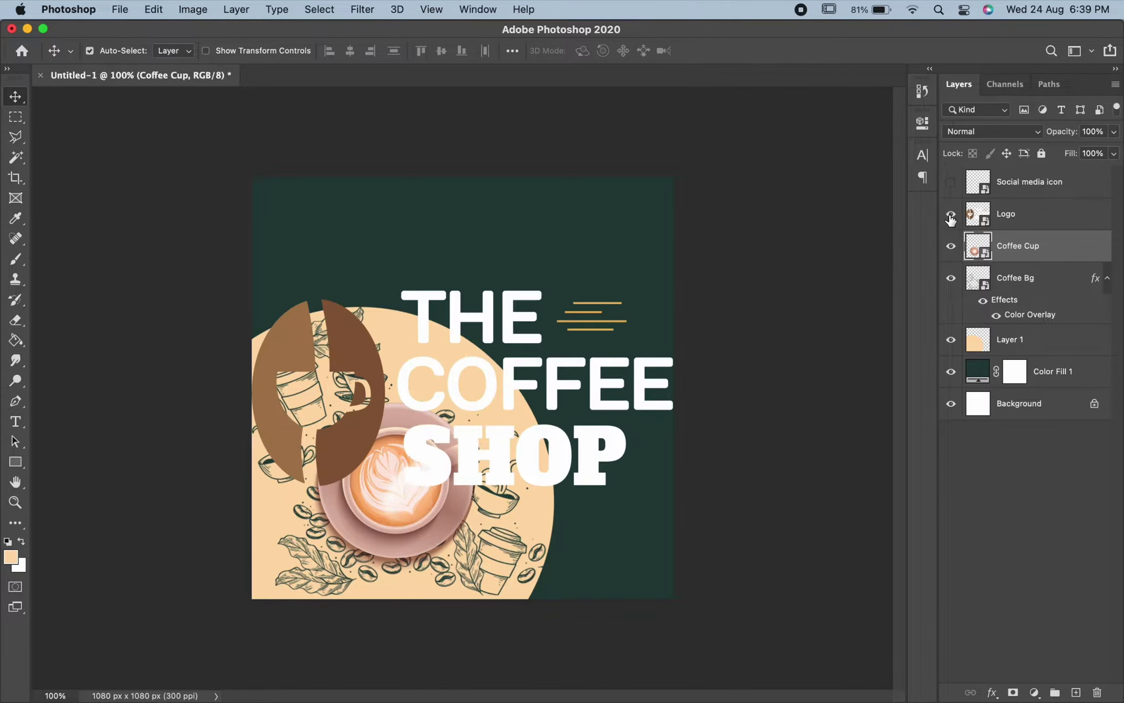
click(1050, 217)
key(ctrl+t)
mouse_move(676, 491)
mouse_down()
mouse_move(357, 337)
mouse_move(353, 219)
mouse_move(343, 225)
mouse_up()
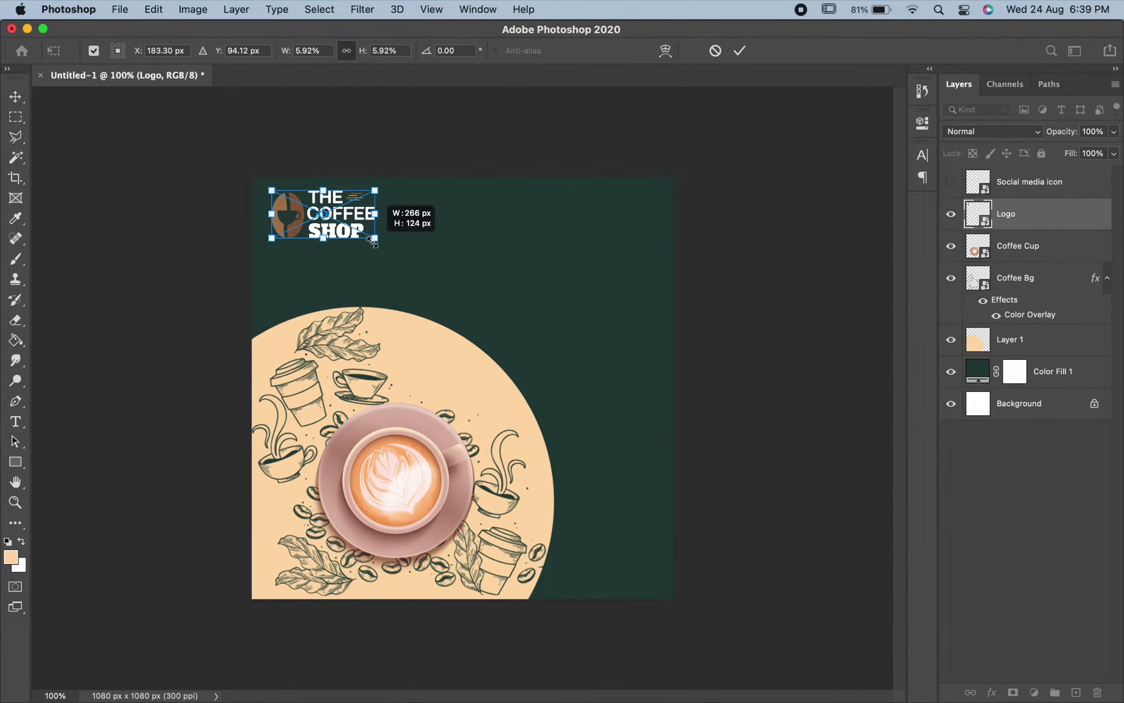
key(Return)
click(20, 460)
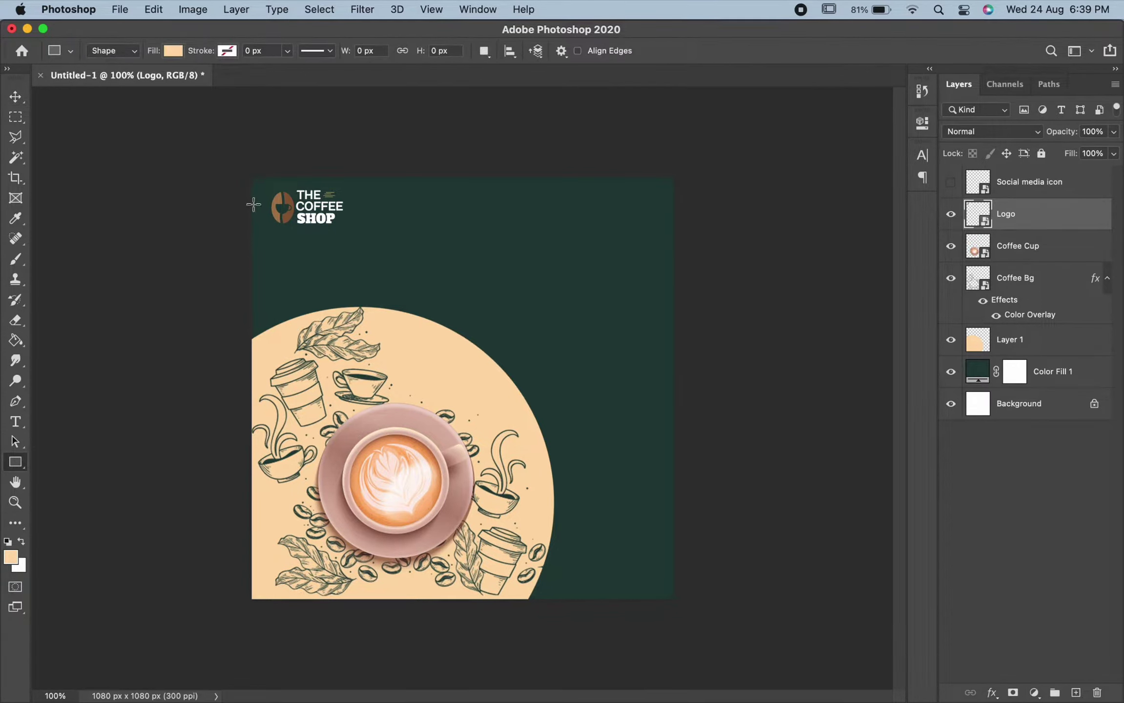
Step: Draw a no-fill rectangle with a thin peach stroke just inside the canvas edges
click(174, 51)
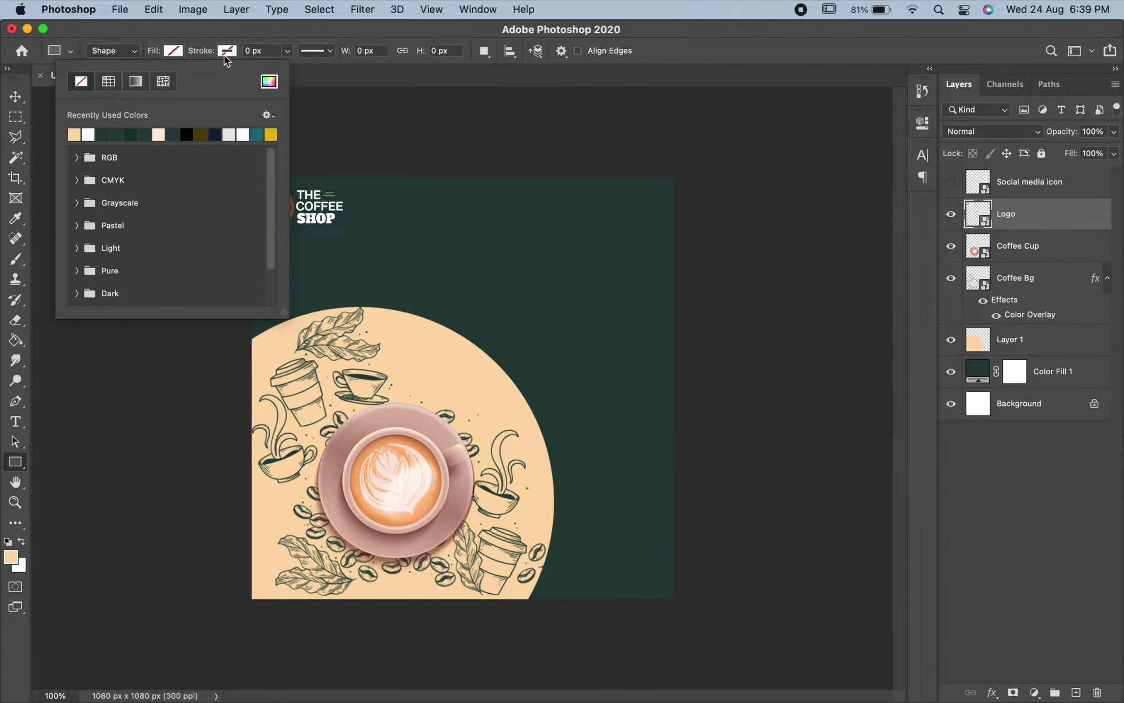
click(74, 134)
click(249, 48)
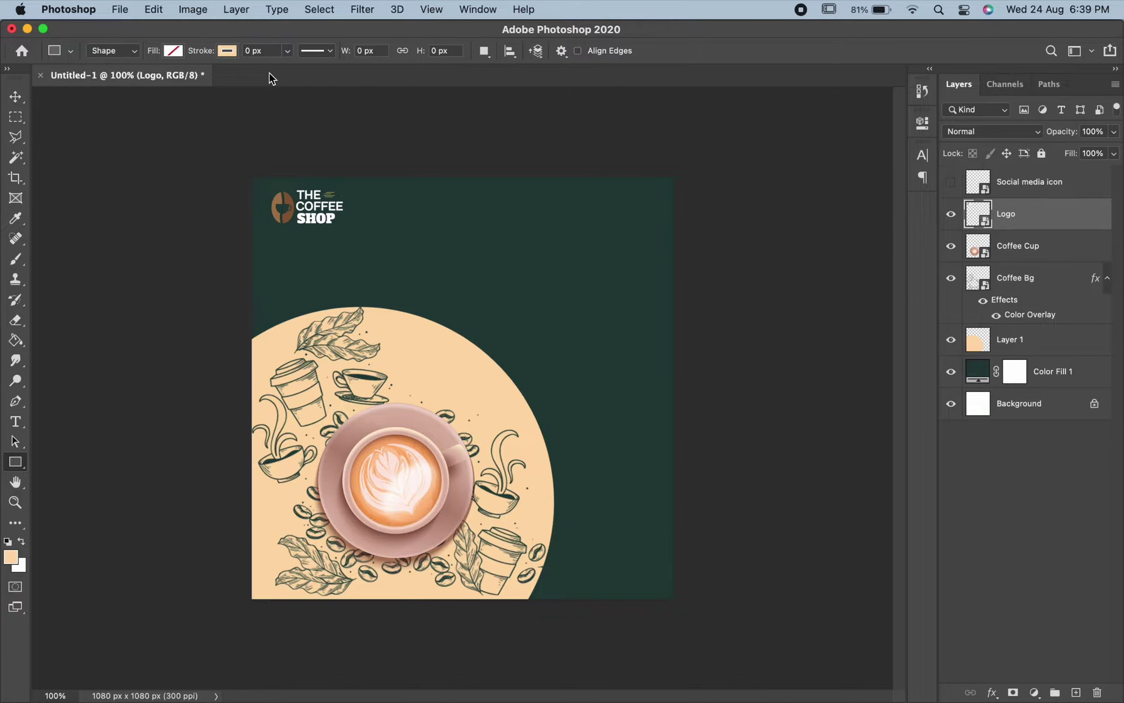
click(251, 50)
text(4)
drag(263, 188, 661, 591)
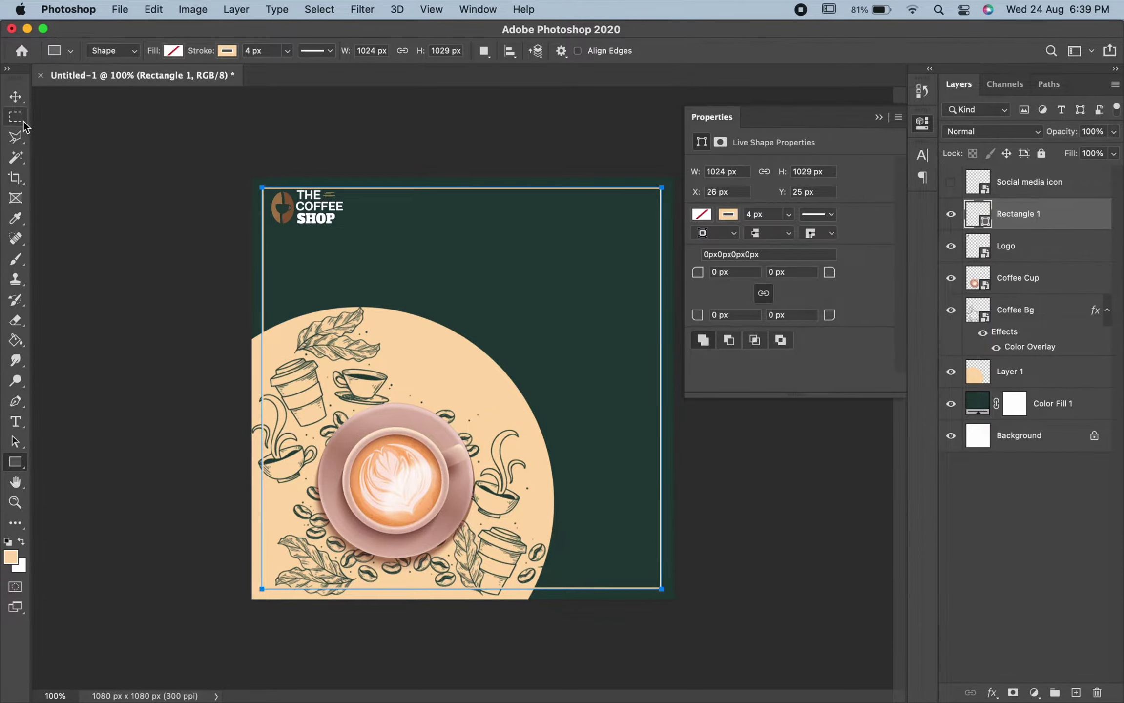
Step: Move Rectangle 1 below the peach circle layer
click(15, 96)
click(878, 119)
drag(1070, 210, 1049, 380)
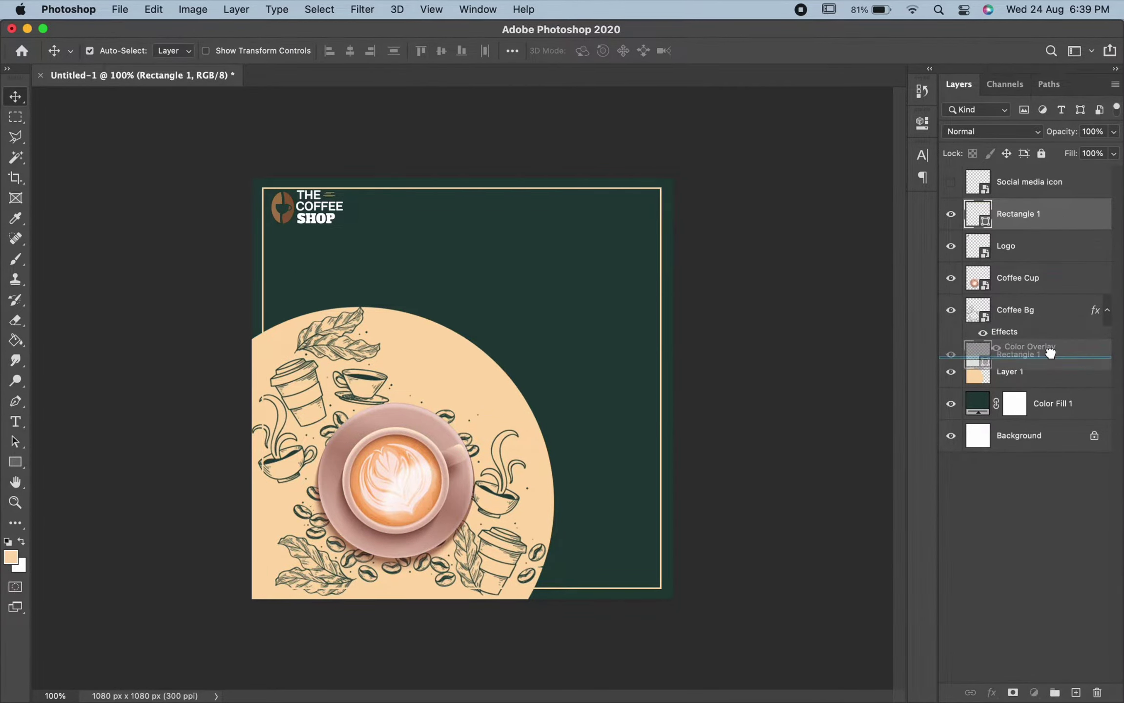
key(ctrl+t)
key(Return)
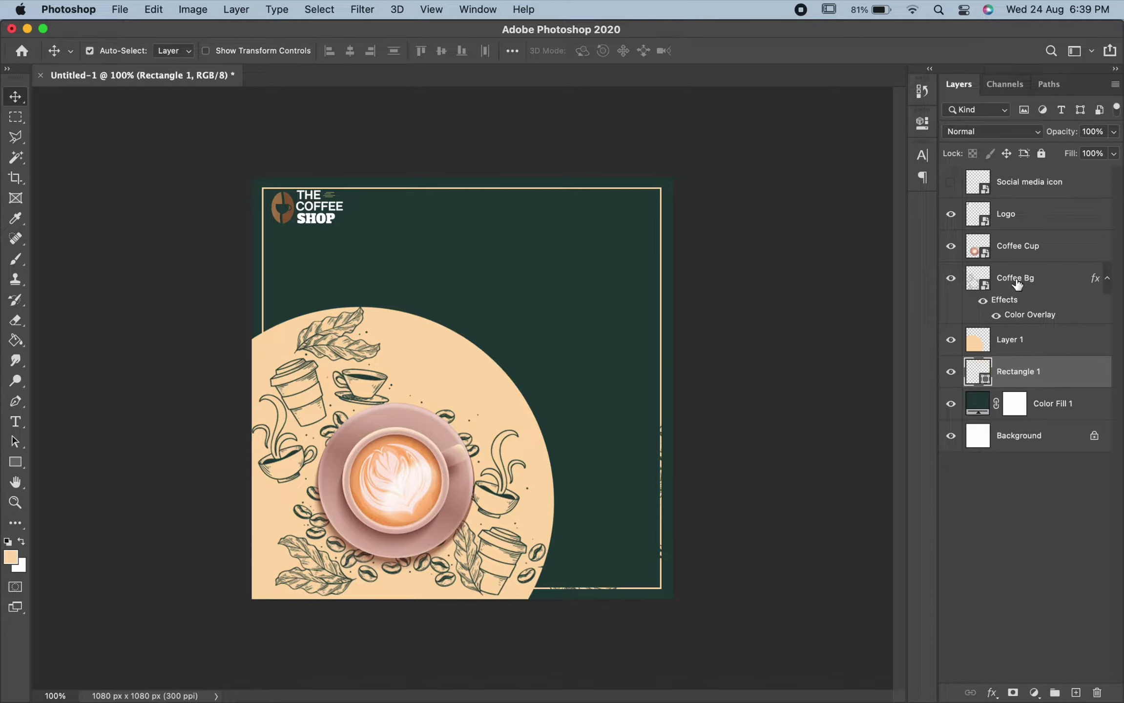
Step: Shrink the logo slightly in the top-left corner
click(1014, 249)
click(1035, 214)
key(ctrl+t)
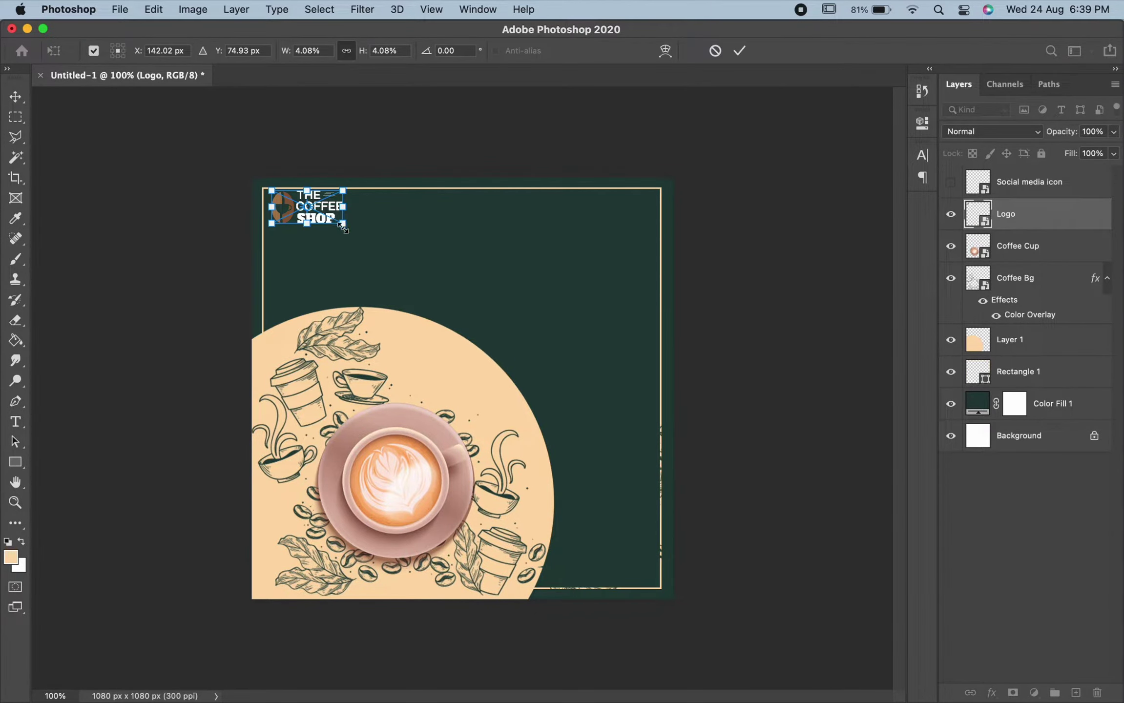
drag(344, 228, 334, 219)
key(Return)
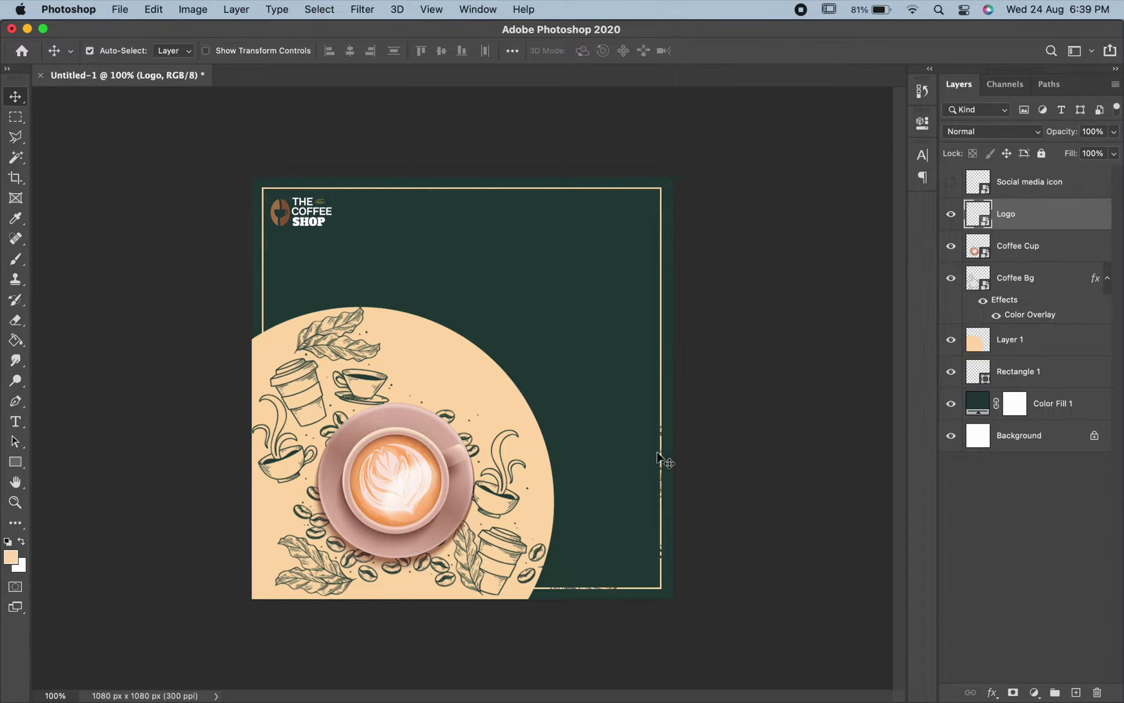
Step: Mask the Coffee Bg layer and paint out doodles past the right border
click(500, 454)
click(1036, 278)
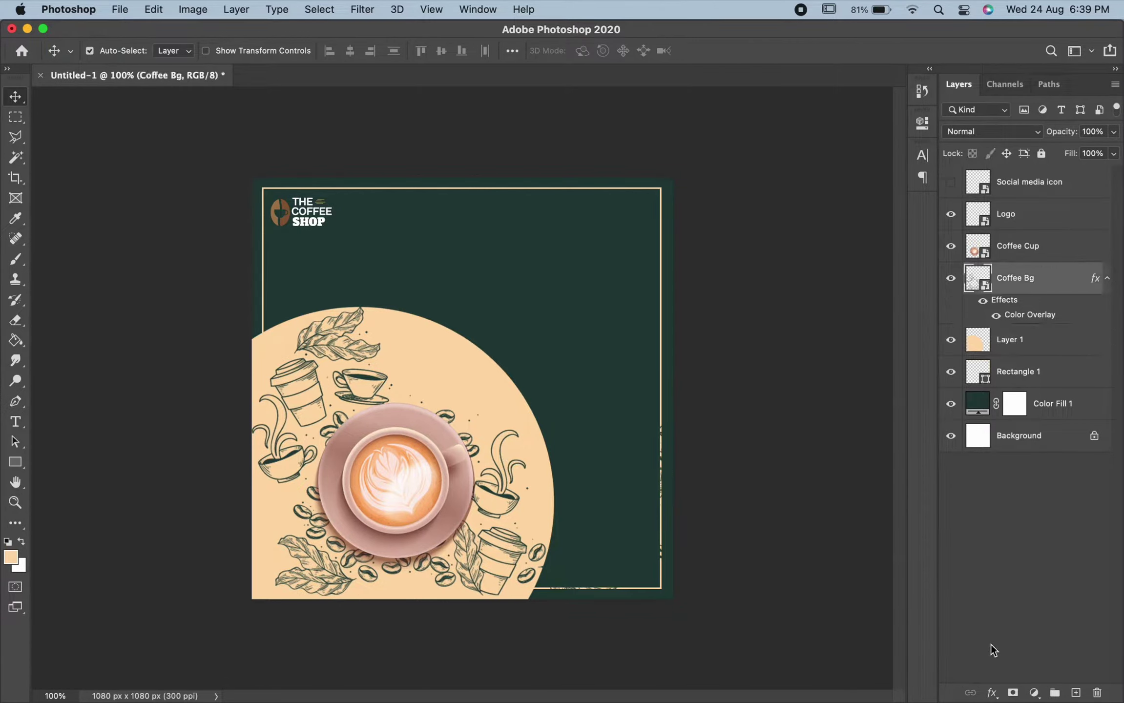
click(1013, 692)
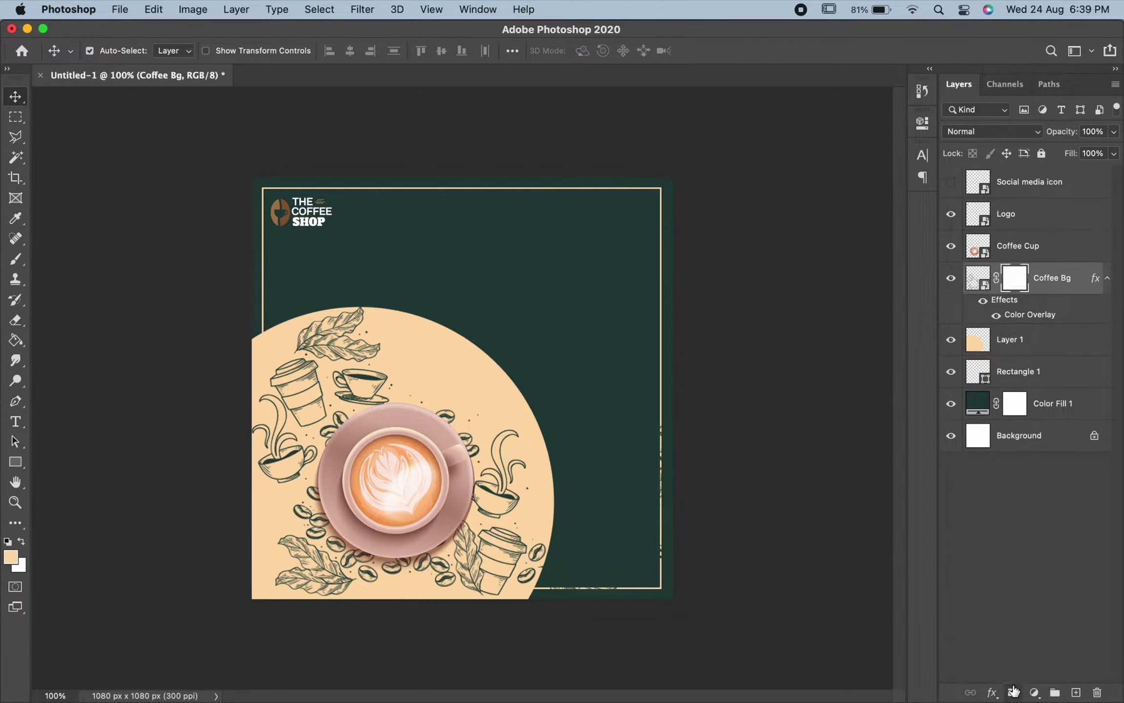
click(15, 259)
key(bracketleft)
key(bracketleft)
key(bracketleft)
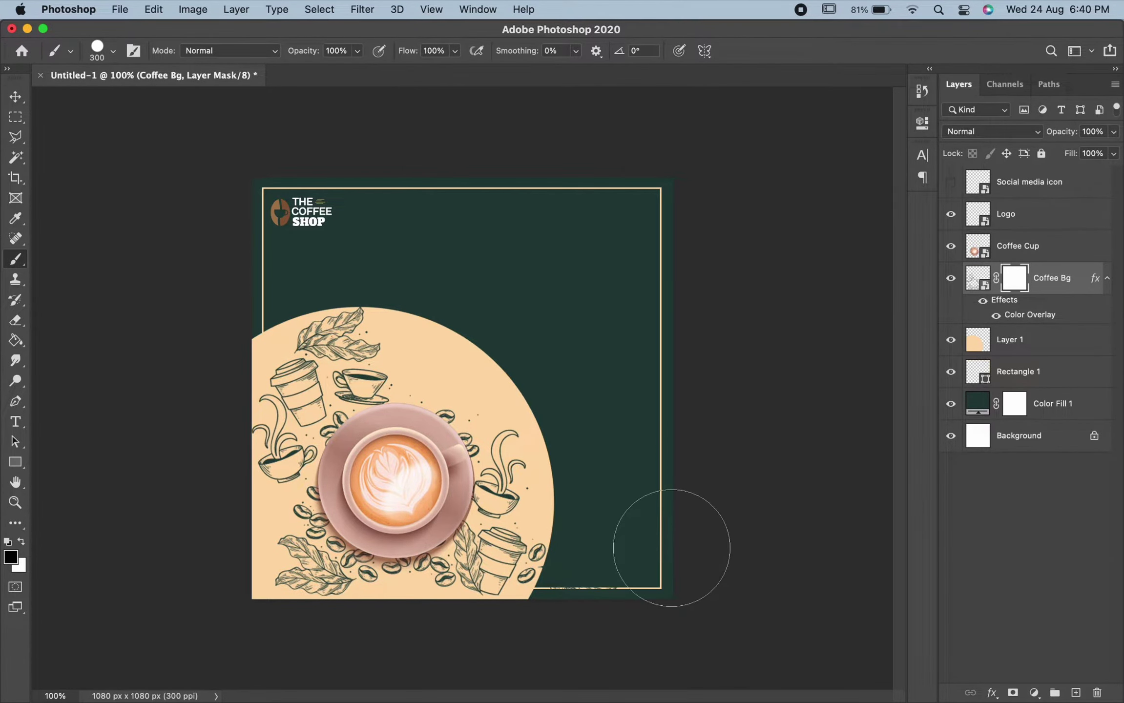
drag(601, 623, 584, 376)
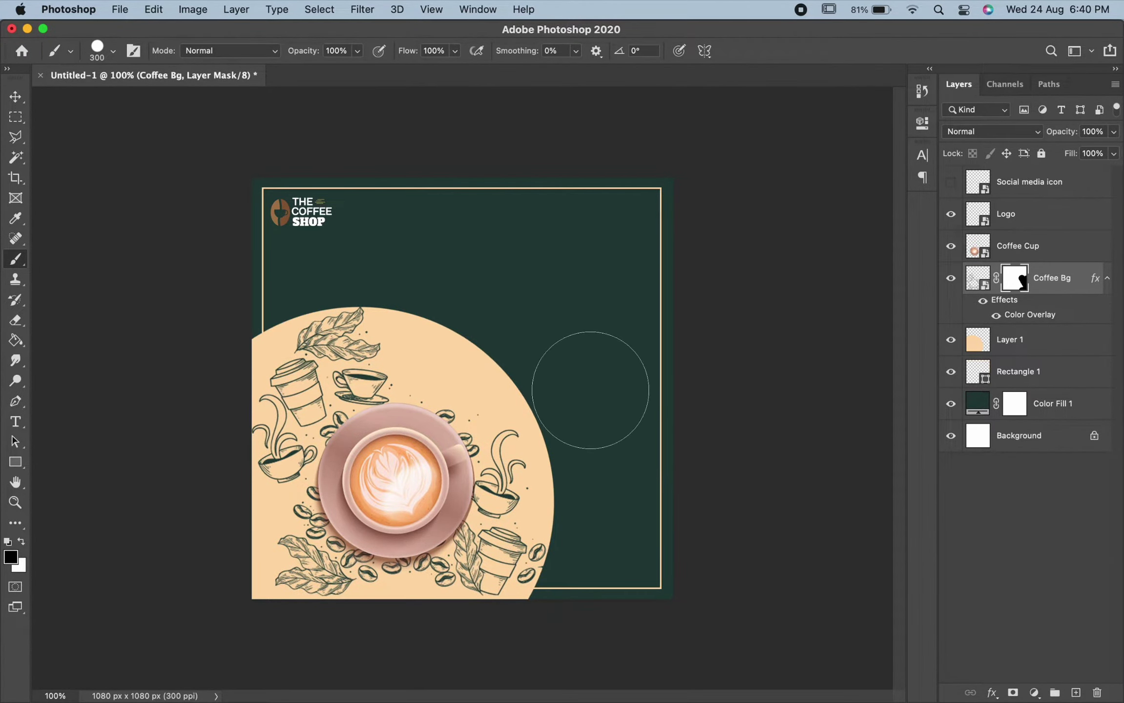
Step: Switch to the Type tool and clear the current font name
key(v)
click(17, 422)
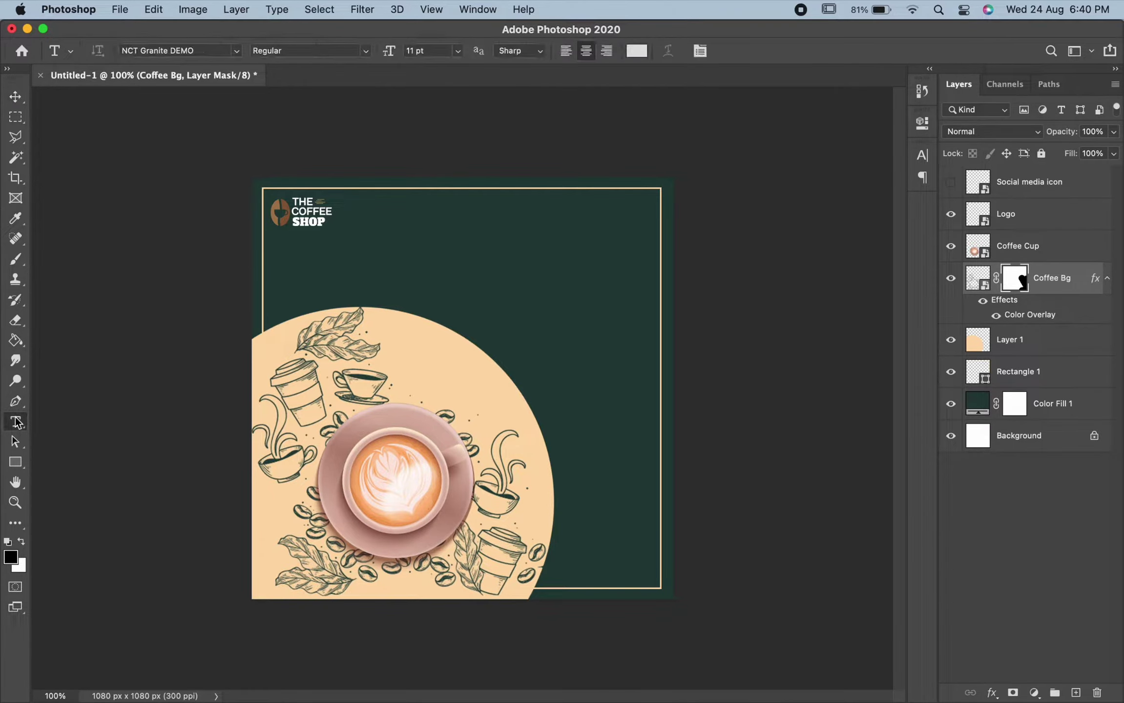
click(236, 51)
scroll(215, 102, up, 10)
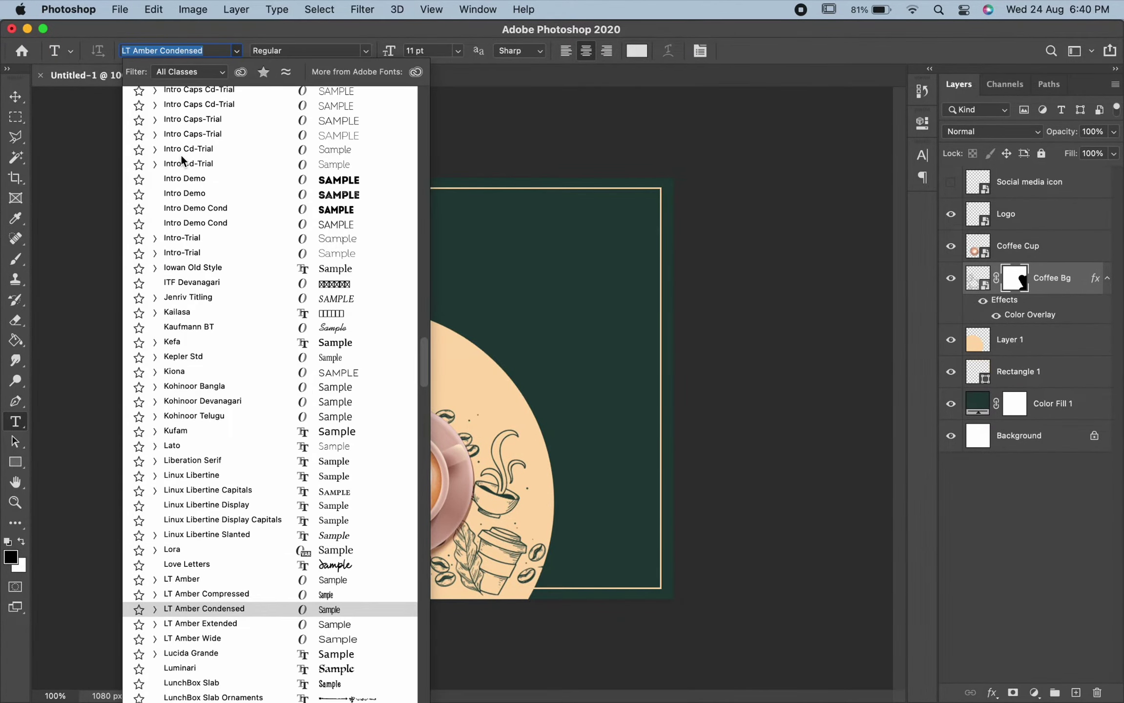
scroll(215, 103, up, 10)
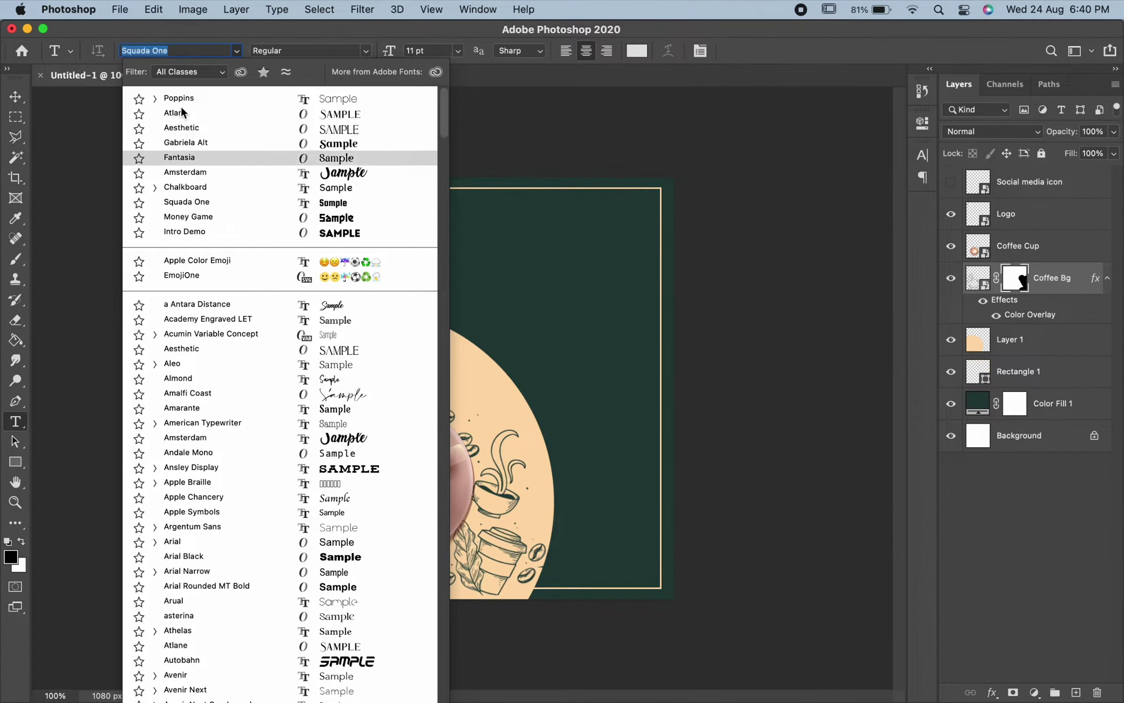
text(Poppinsn)
click(175, 50)
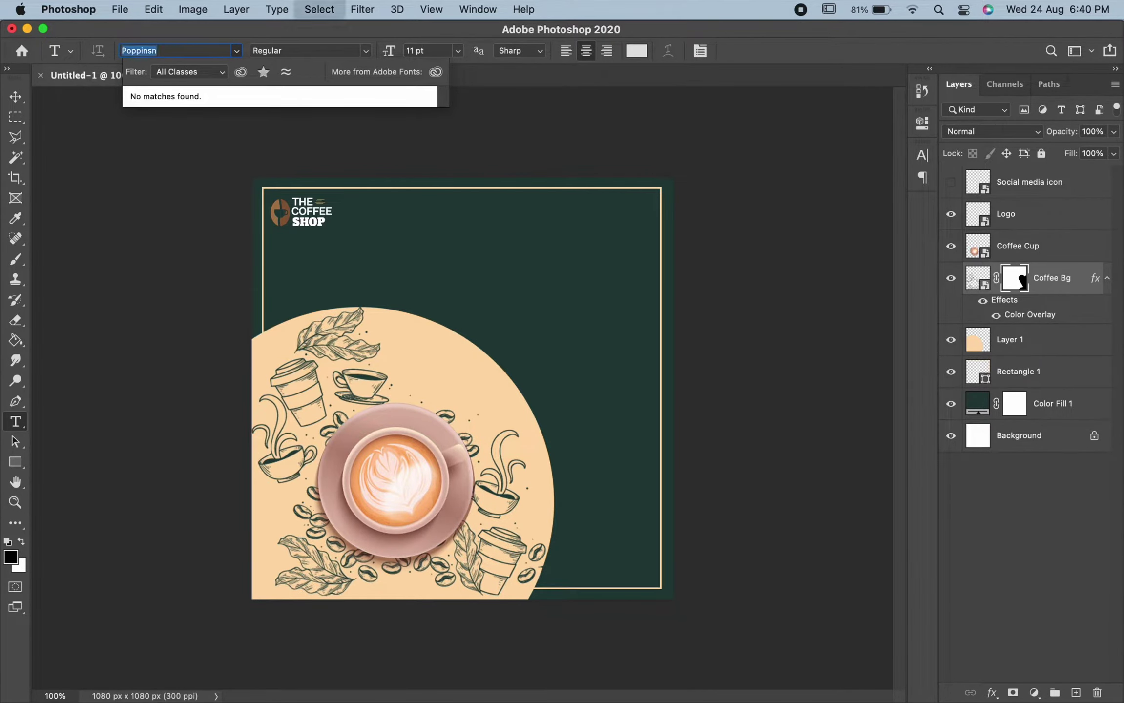
key(super+a)
Step: Set the font to Norquay and type COFFEE TALK above the circle
text(no)
key(BackSpace)
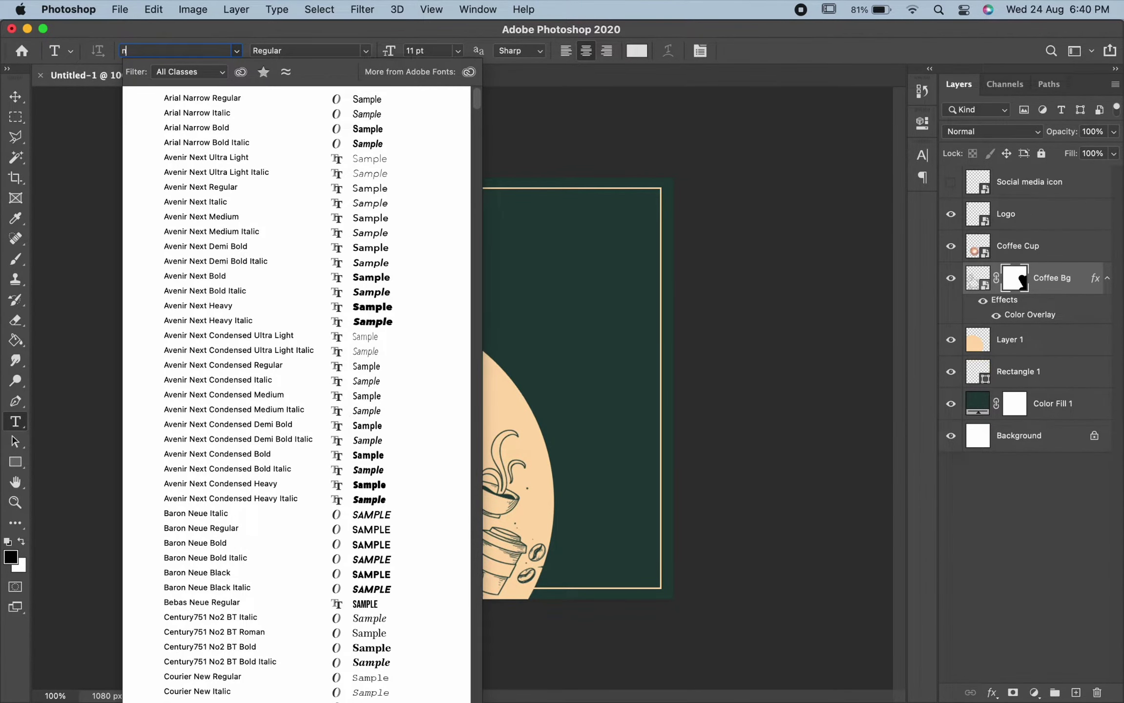
text(or)
key(Down)
key(Return)
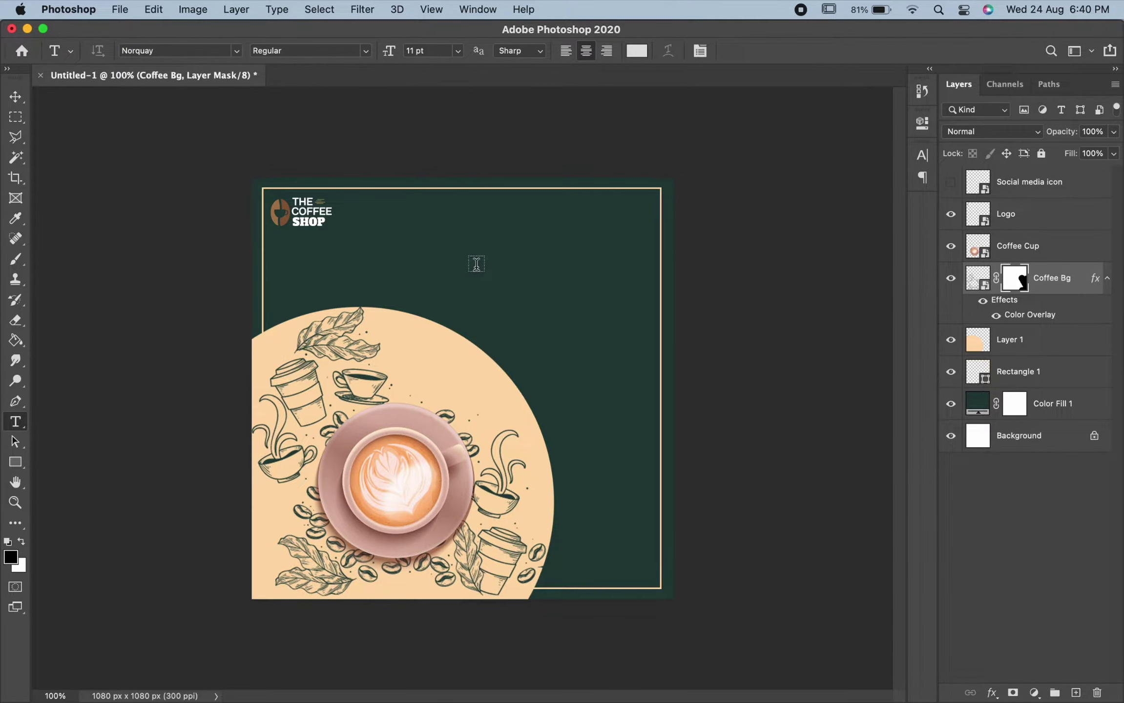
click(476, 264)
text(COFFEE)
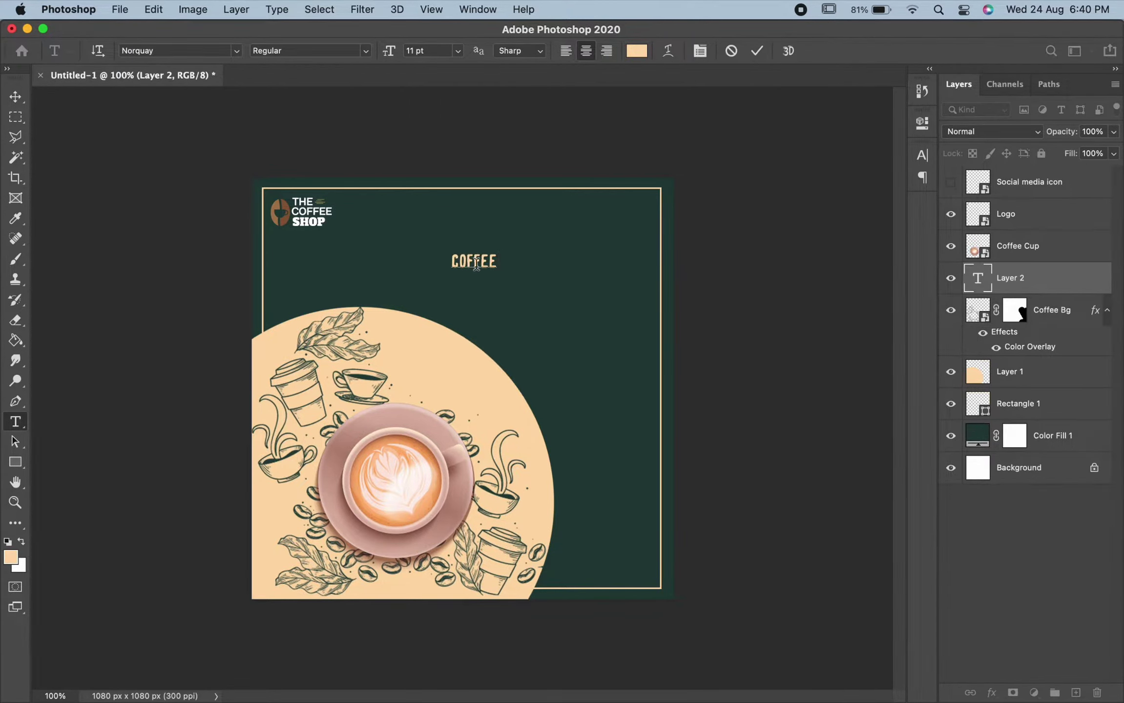
text( TALK)
Step: Add a new text line reading 'Join us for the', correcting the typo
click(10, 96)
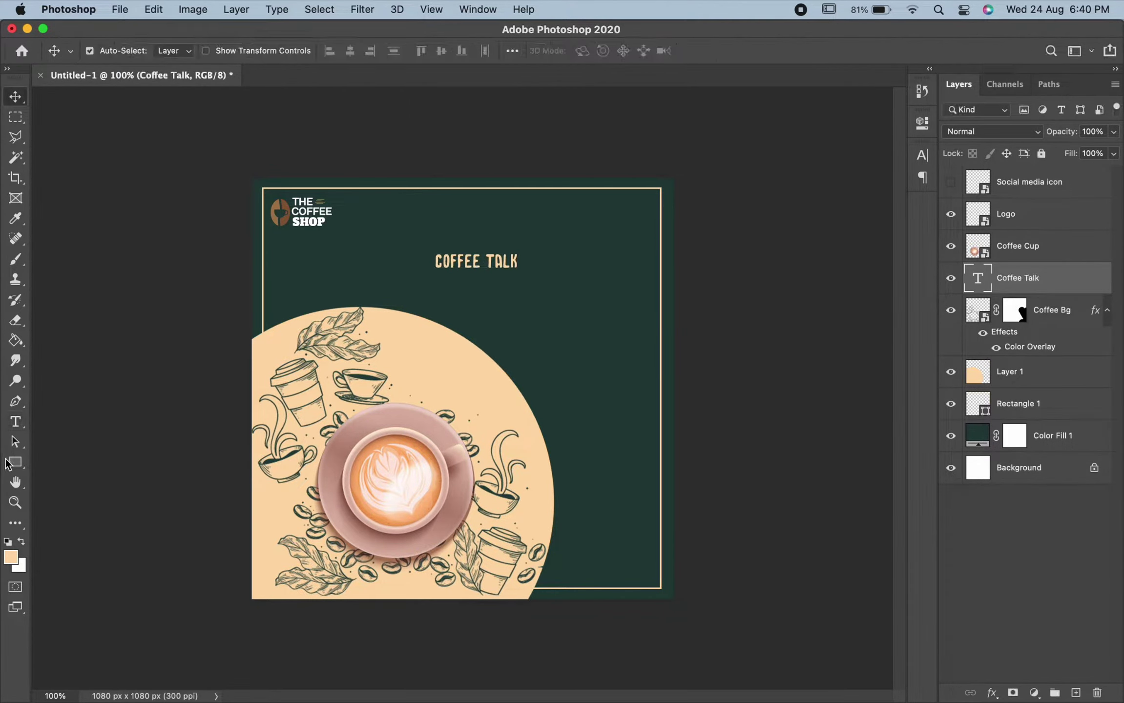
click(15, 421)
click(373, 264)
text(J)
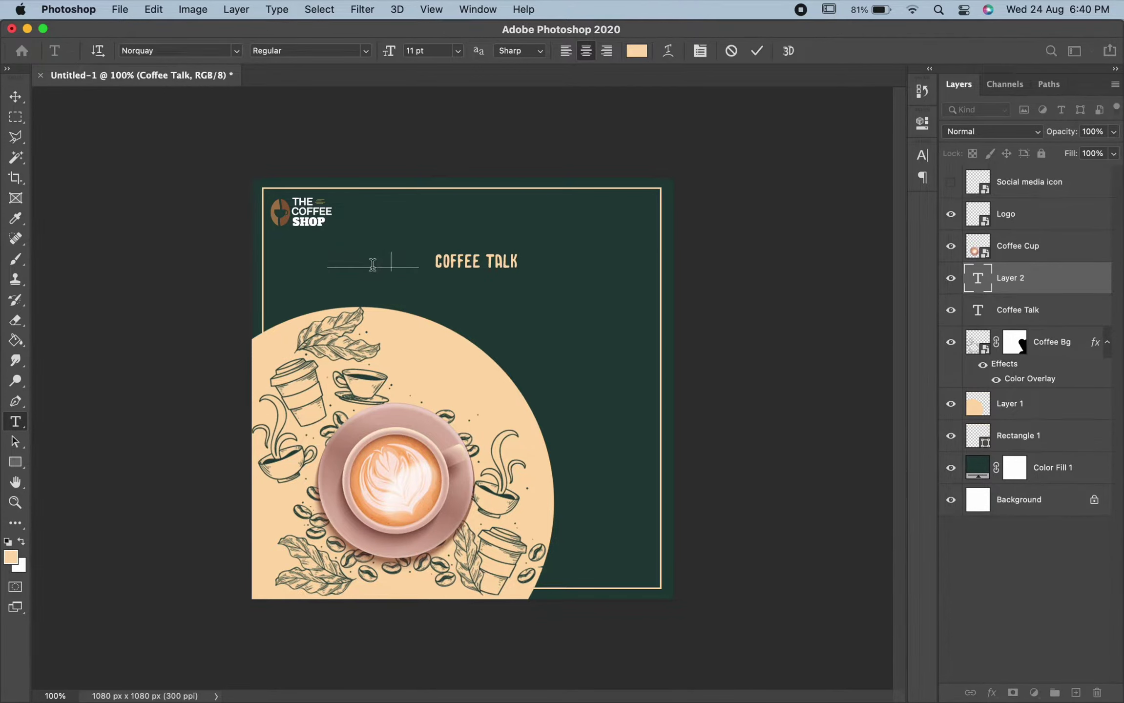
text(oin us for tyhe)
key(BackSpace)
key(BackSpace)
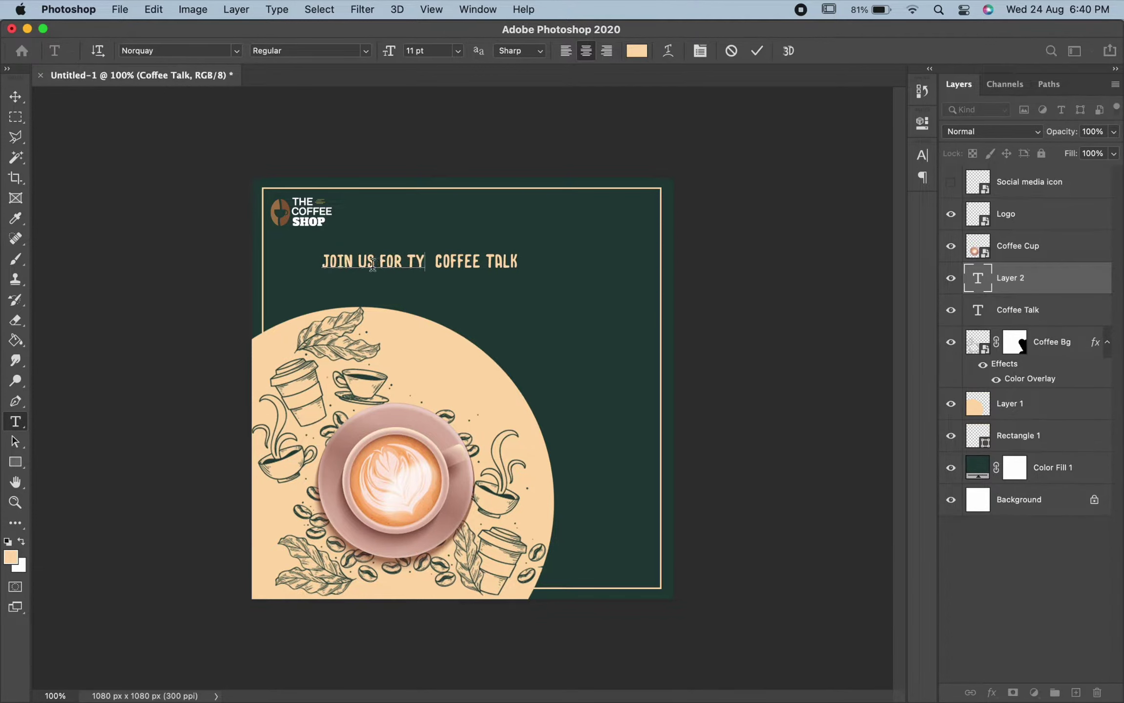
key(BackSpace)
text(he)
Step: Move the new line to the top right and set its font to NCT Granite
drag(584, 260, 586, 261)
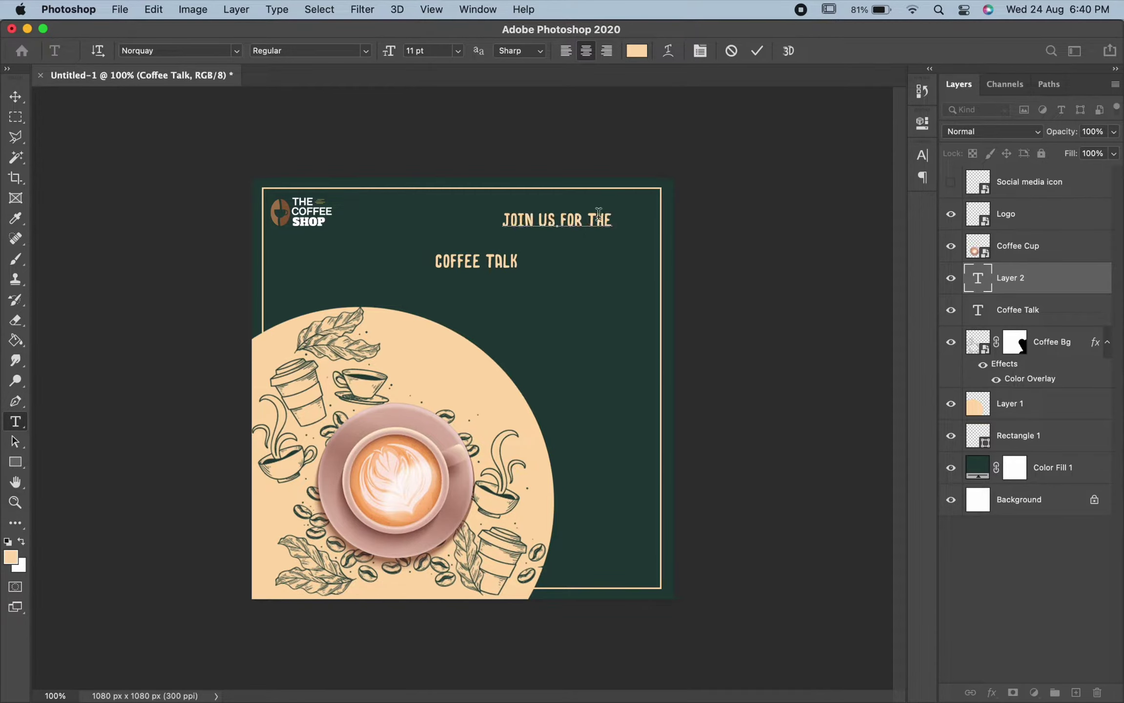
key(super+a)
click(239, 53)
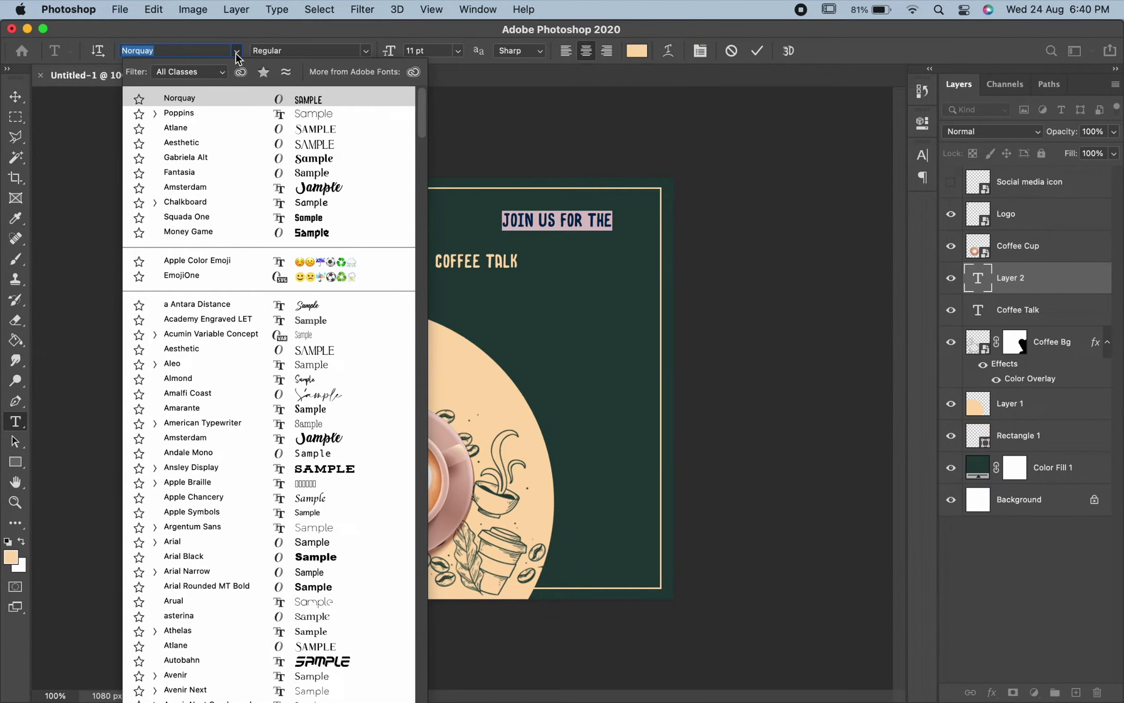
text(n)
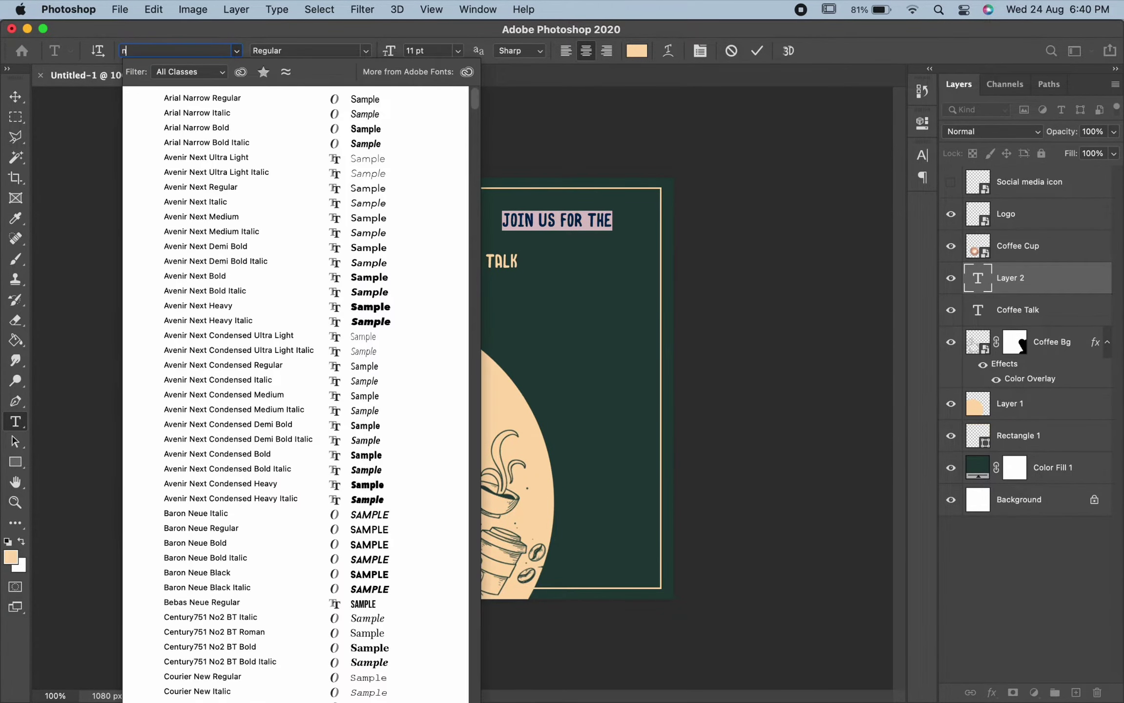
text(c)
key(Return)
click(18, 103)
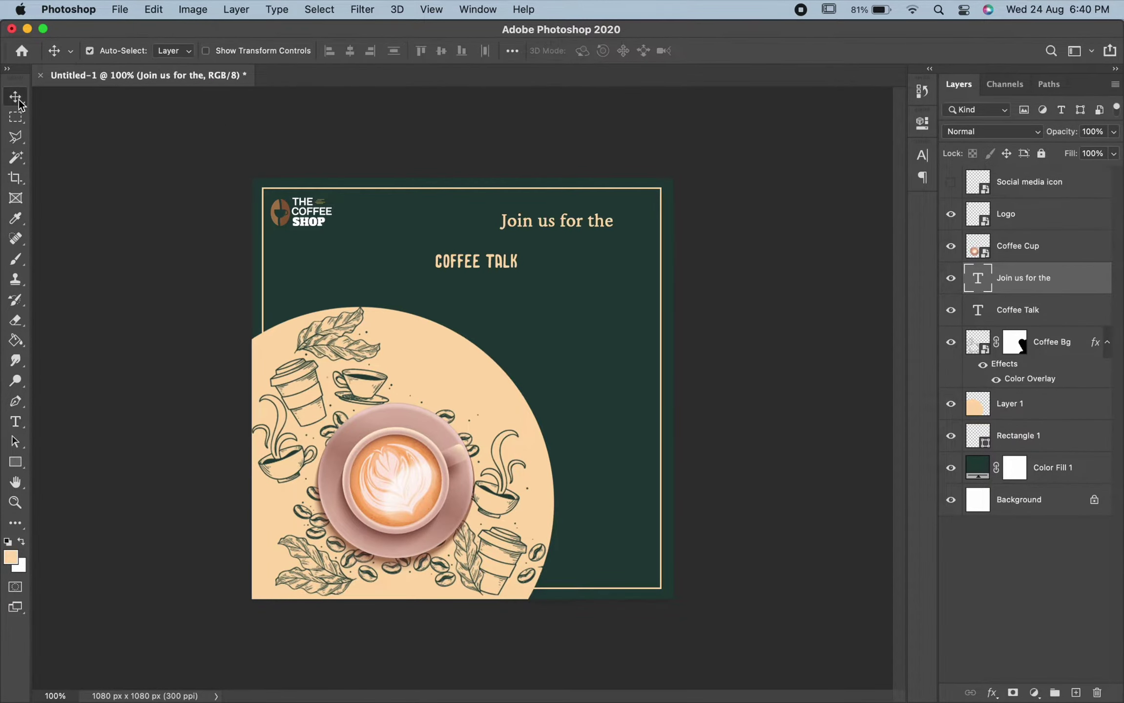
Step: Turn on All Caps for JOIN US FOR THE and nudge it left and down
double_click(576, 226)
click(700, 51)
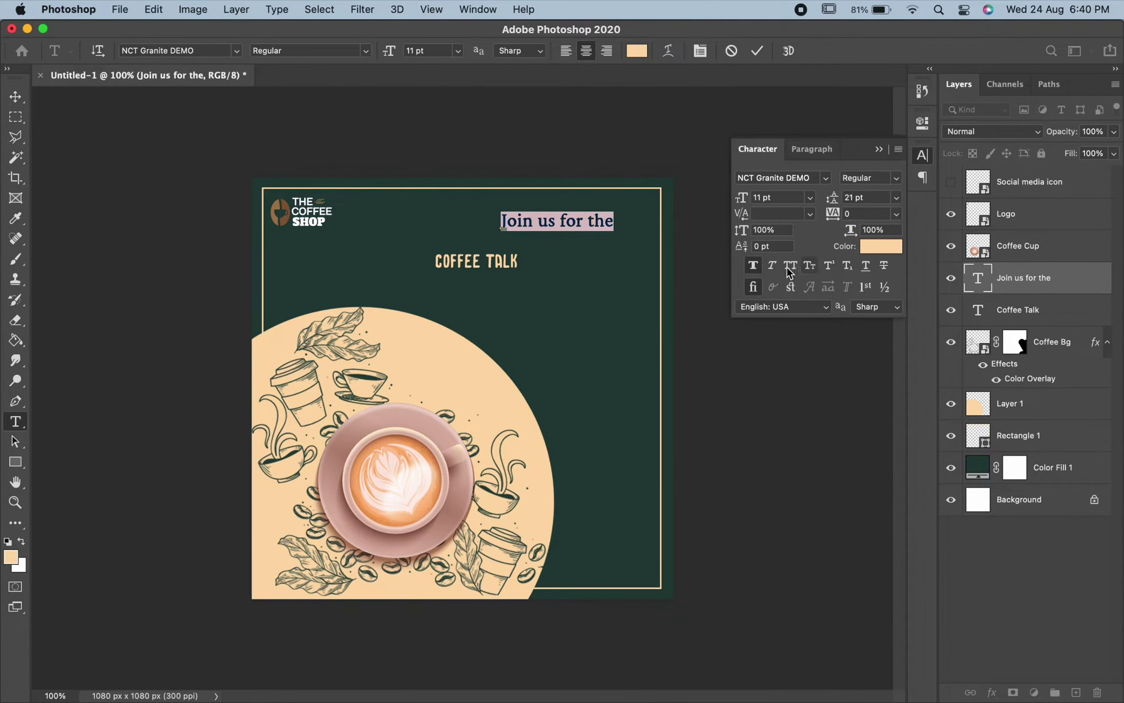
click(790, 265)
click(879, 149)
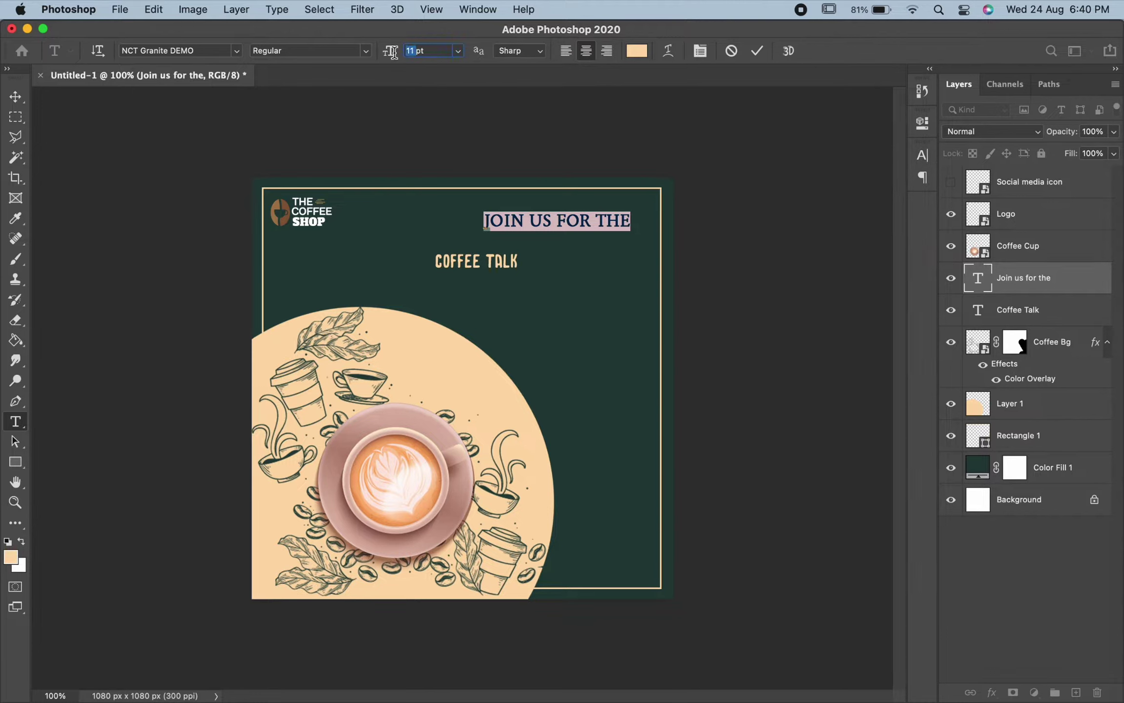
click(428, 50)
text(10)
click(15, 96)
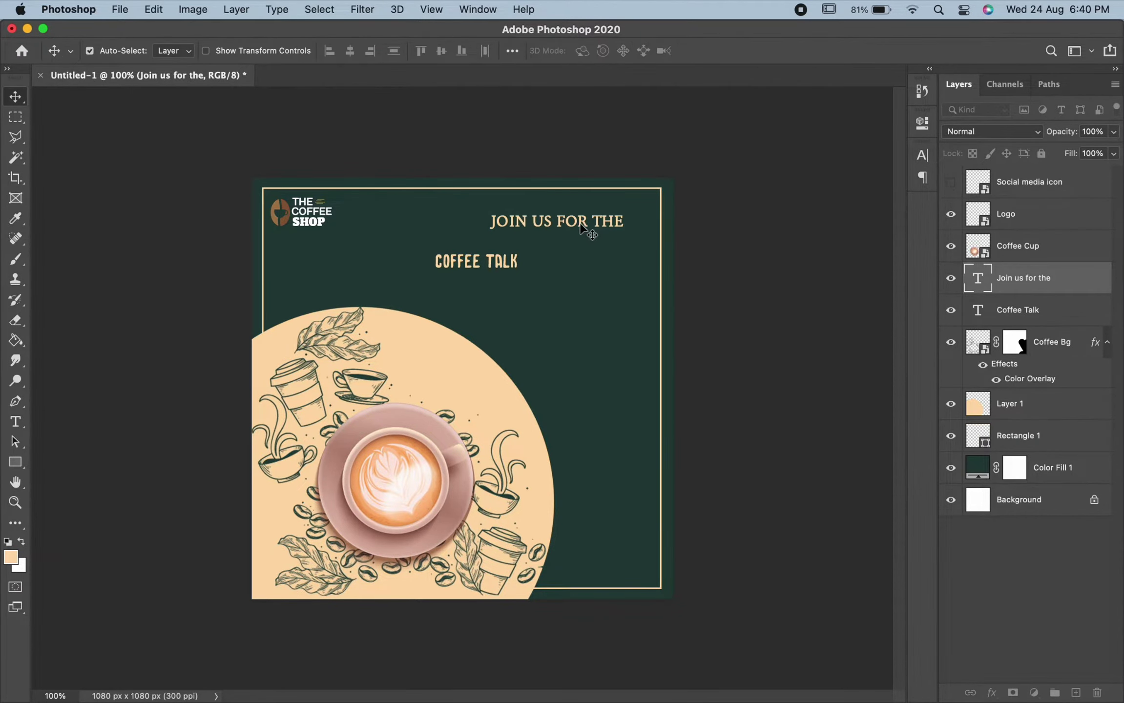
drag(582, 228, 569, 239)
Step: Move COFFEE TALK right and change its font size
mouse_move(503, 266)
mouse_down()
mouse_move(593, 266)
mouse_move(580, 266)
mouse_up()
double_click(580, 261)
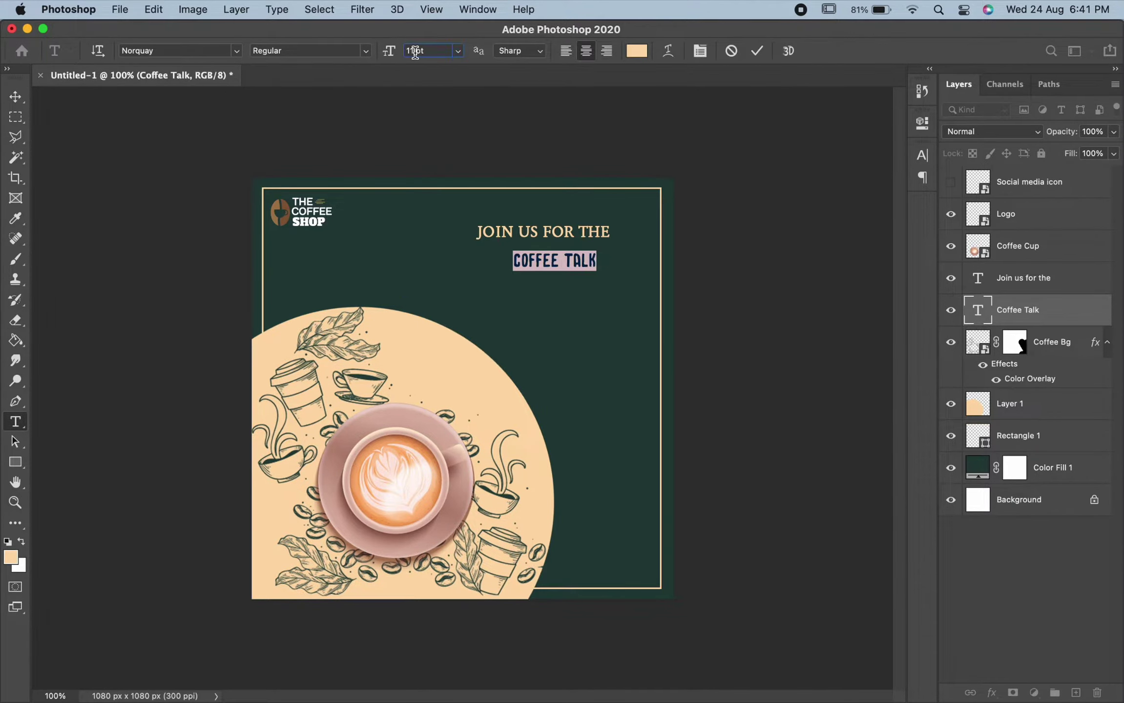
text(5)
key(Return)
drag(402, 53, 425, 53)
click(15, 96)
Step: Adjust COFFEE TALK's size again and position it under JOIN US FOR THE
drag(562, 277, 552, 299)
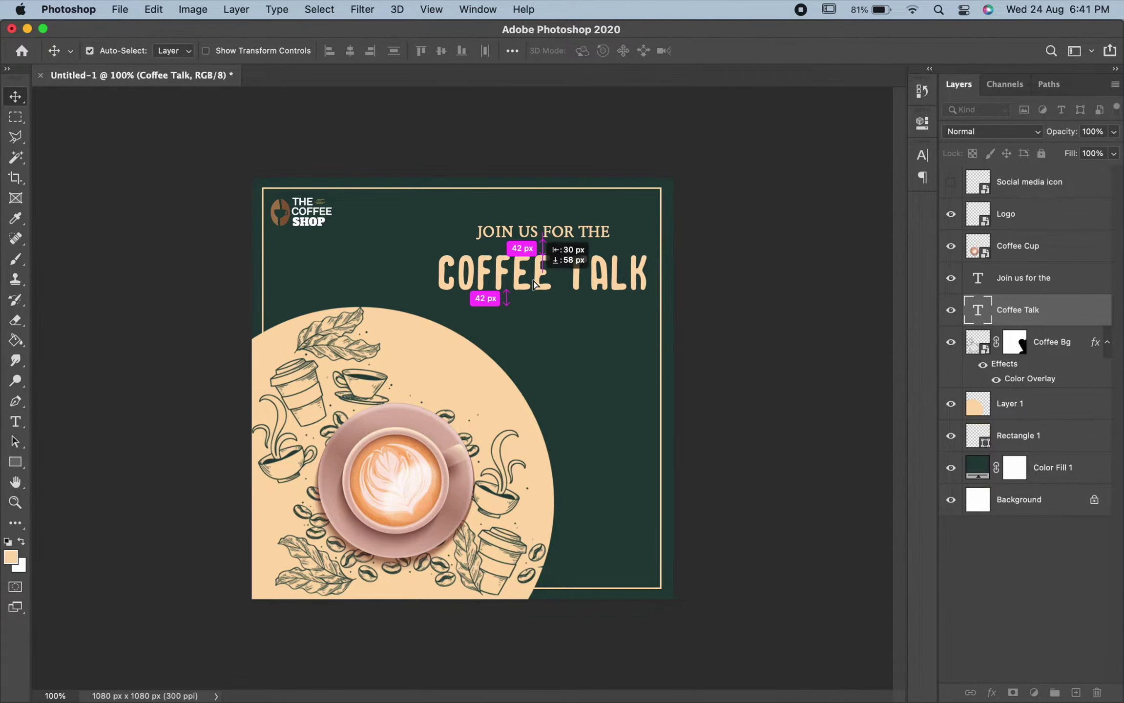
double_click(529, 269)
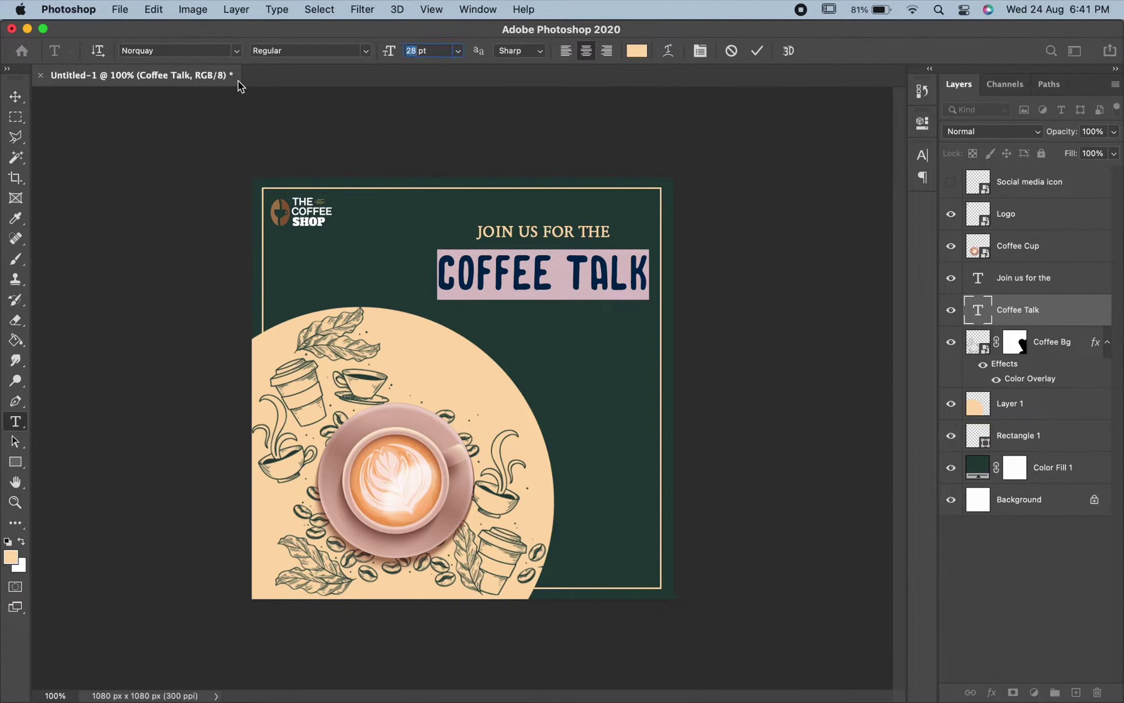
key(Return)
click(15, 96)
drag(579, 266, 537, 283)
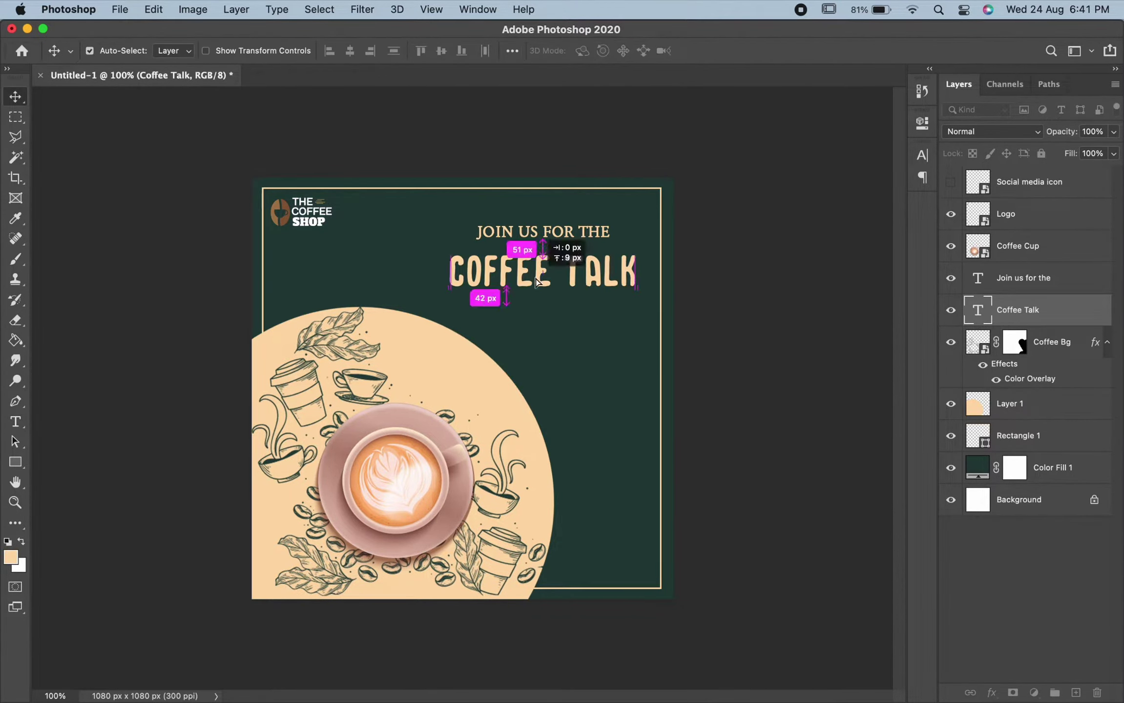
Step: Keep the Regular font style on the JOIN US FOR THE line
double_click(537, 237)
click(364, 51)
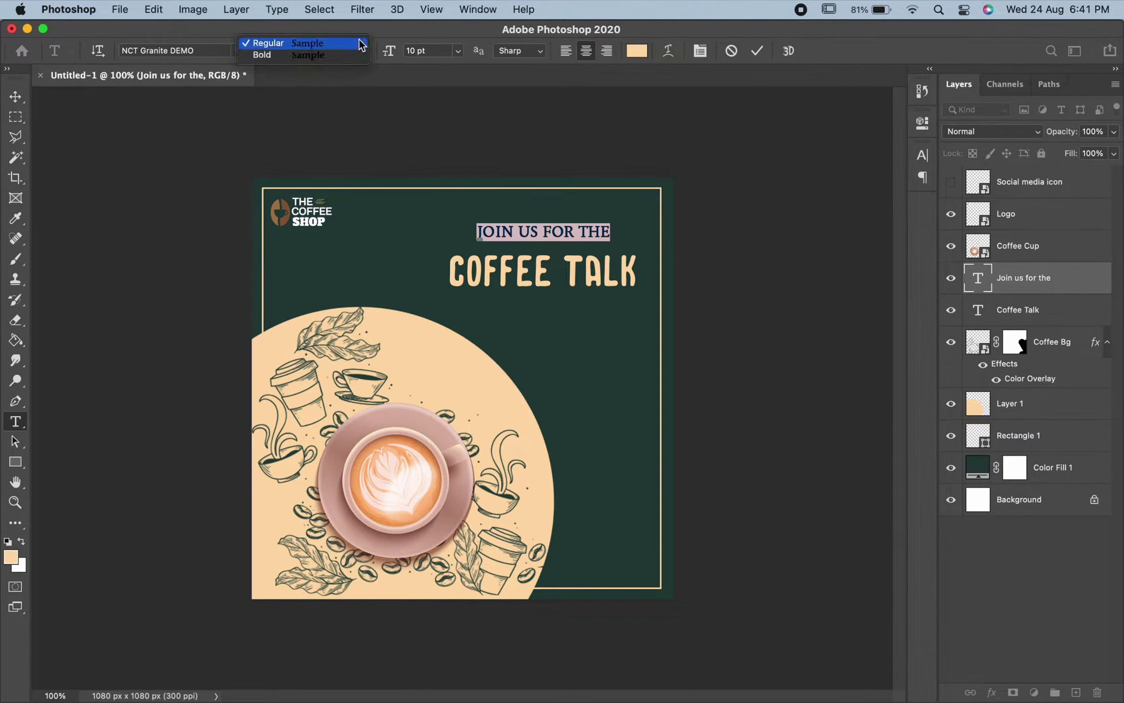
click(293, 39)
click(15, 97)
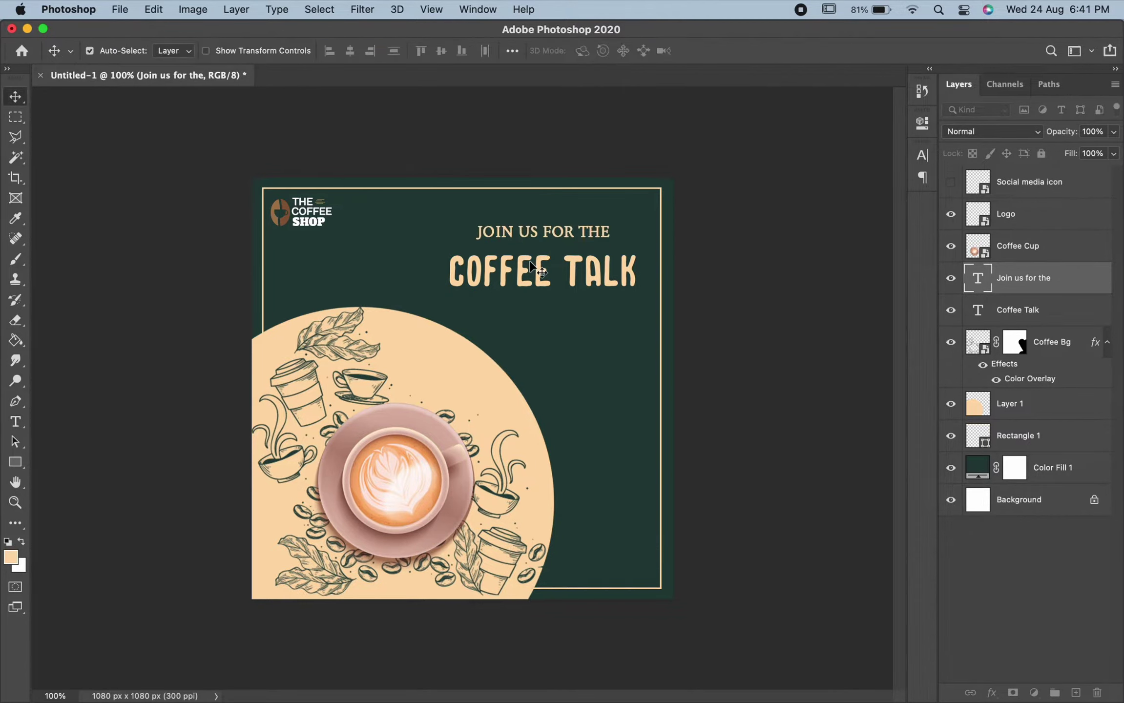
click(15, 421)
Step: Type a WEDNESDAY text line and move it up-right, right-aligned under COFFEE TALK
click(541, 344)
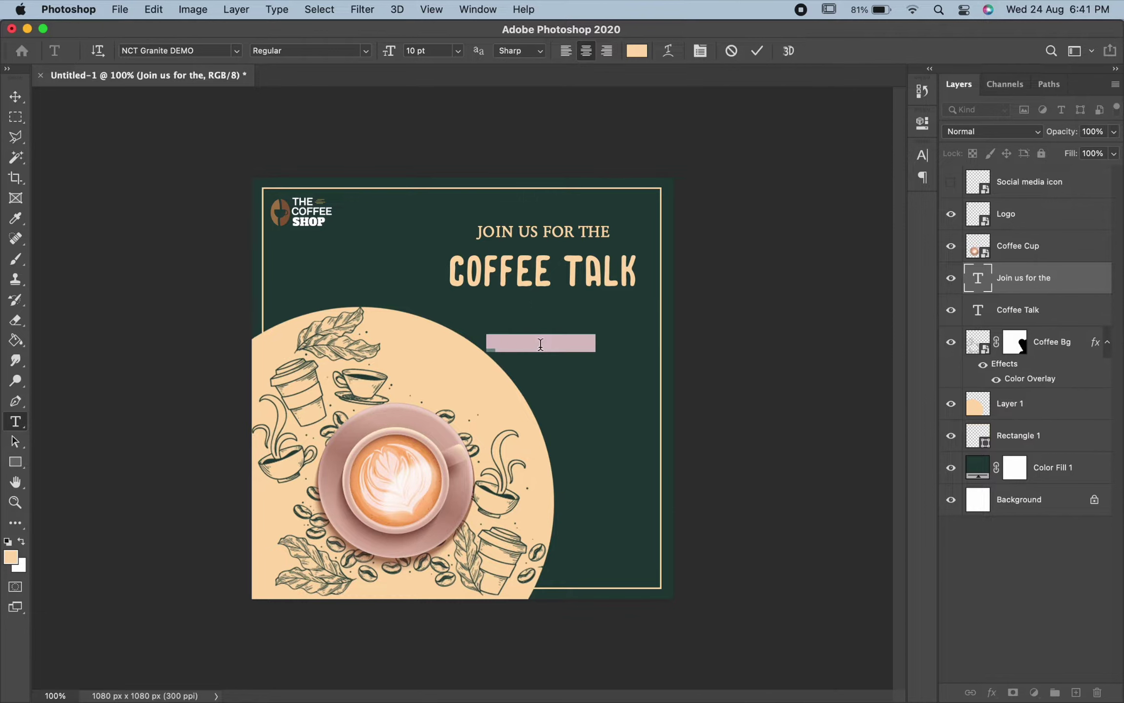
text(WEDNESD)
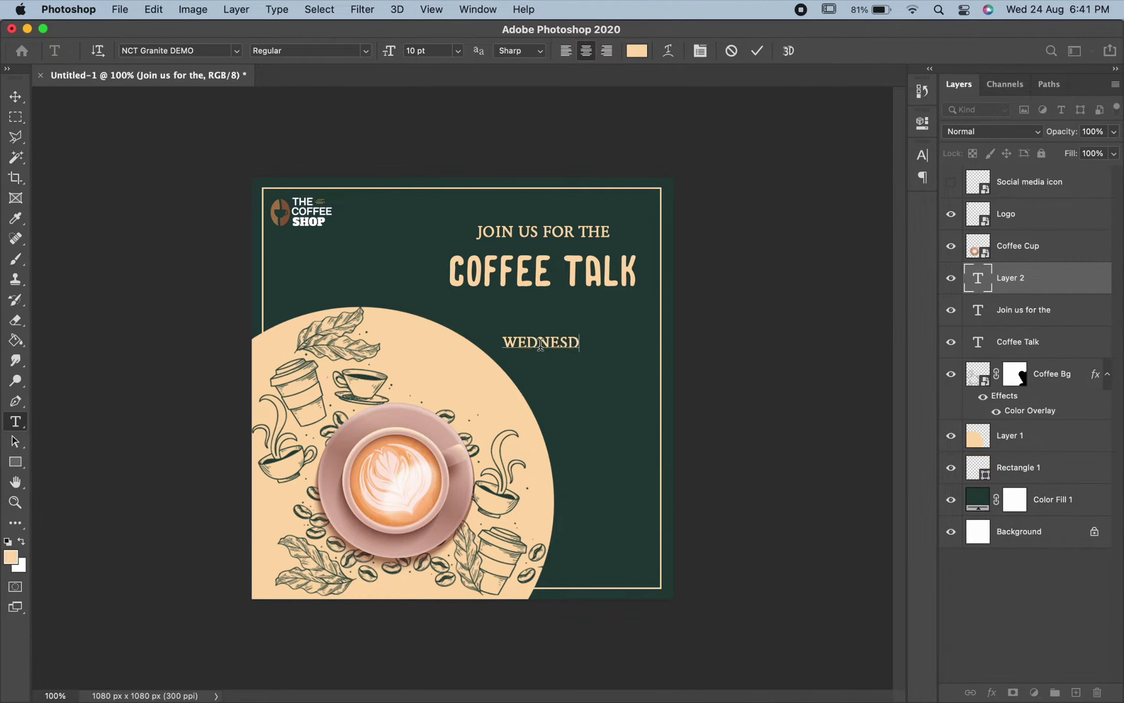
text(AY)
key(Return)
text(24)
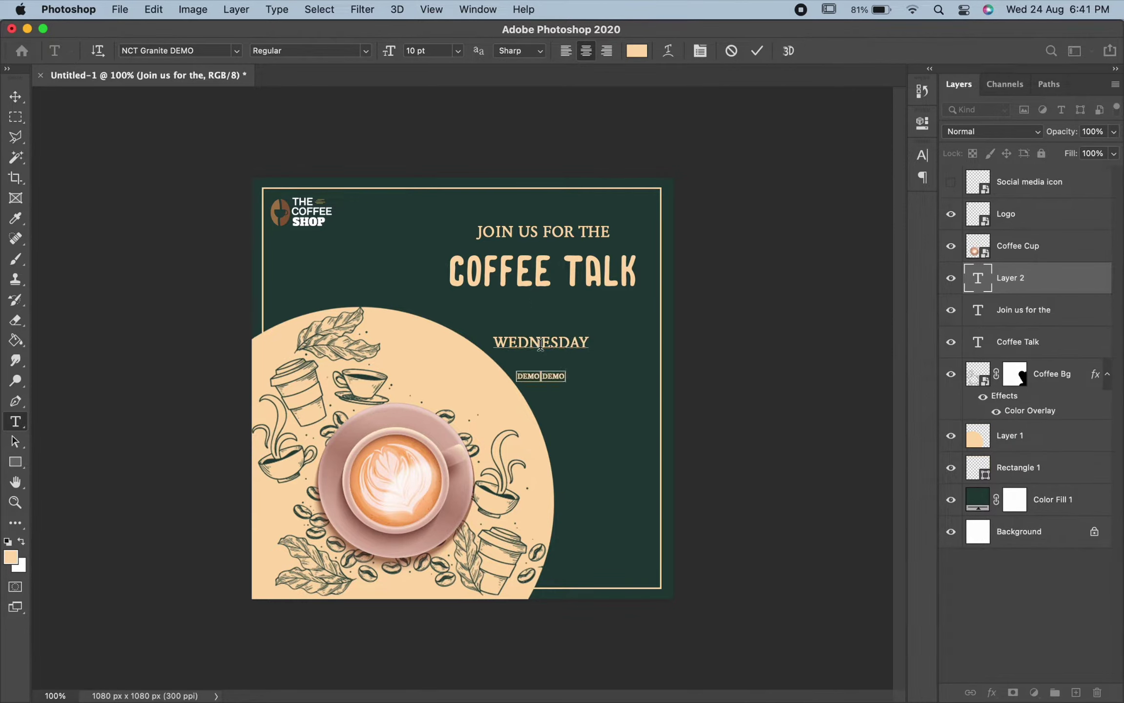
key(BackSpace)
key(BackSpace)
key(BackSpace)
click(15, 97)
mouse_move(552, 350)
mouse_down()
mouse_move(602, 323)
mouse_move(606, 349)
mouse_up()
Step: Type the date 20.07.2022 in Poppins, move it under WEDNESDAY, and set it to Light
key(t)
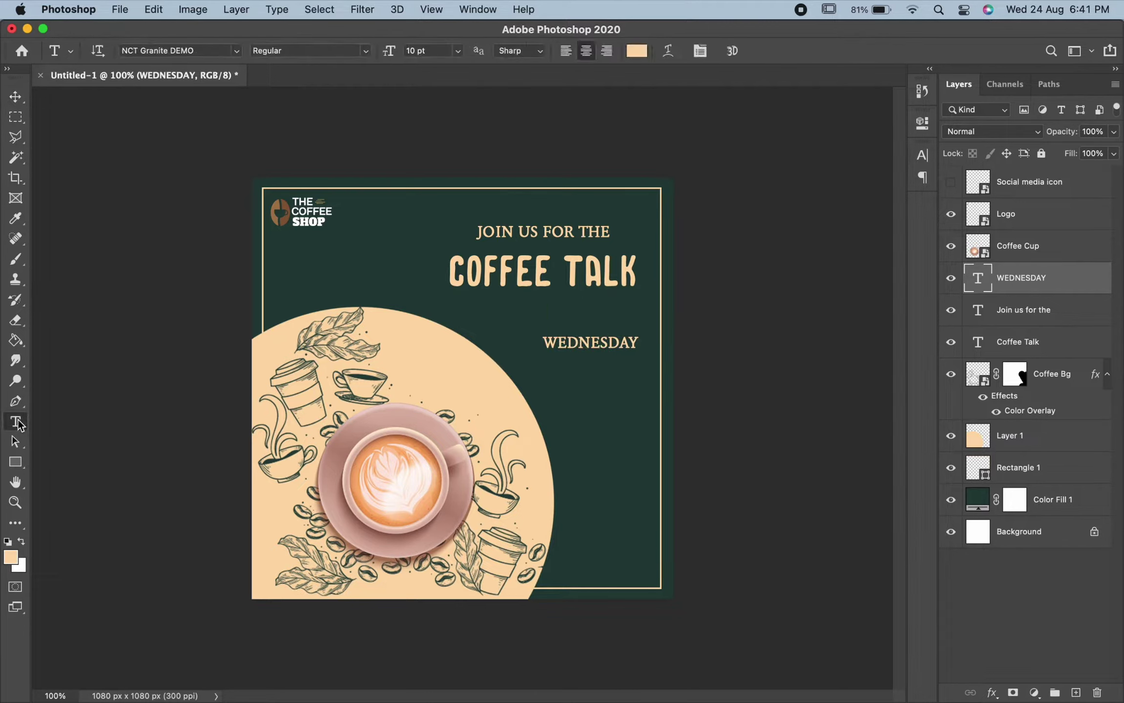
click(549, 393)
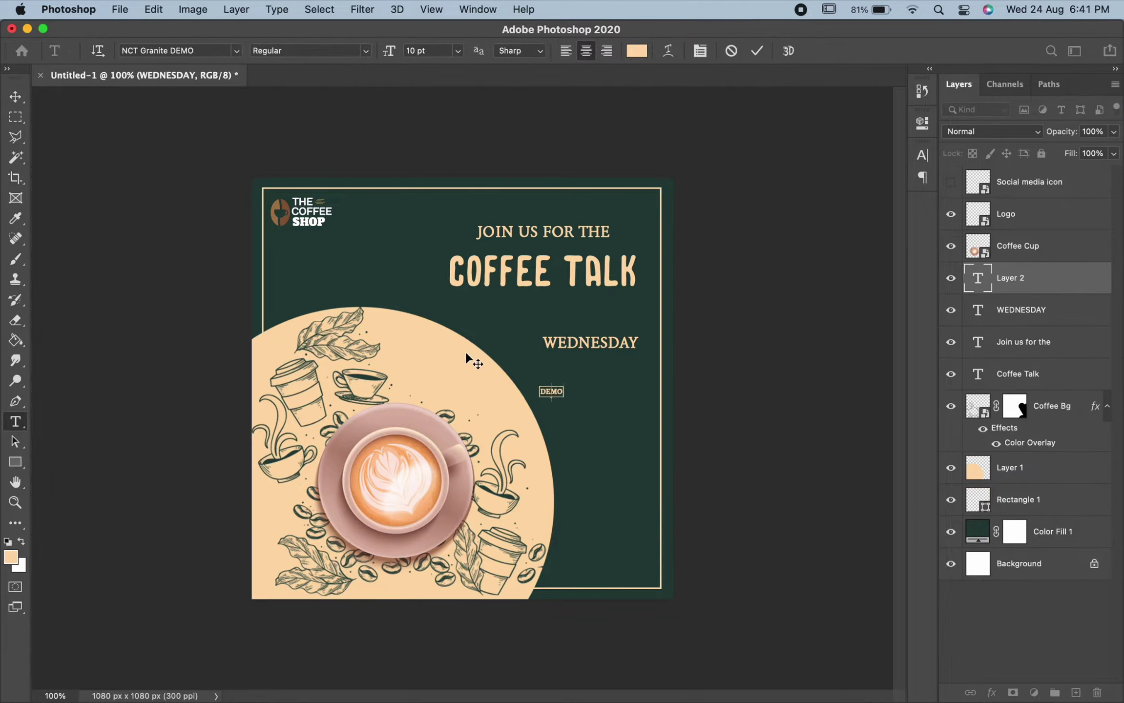
click(239, 56)
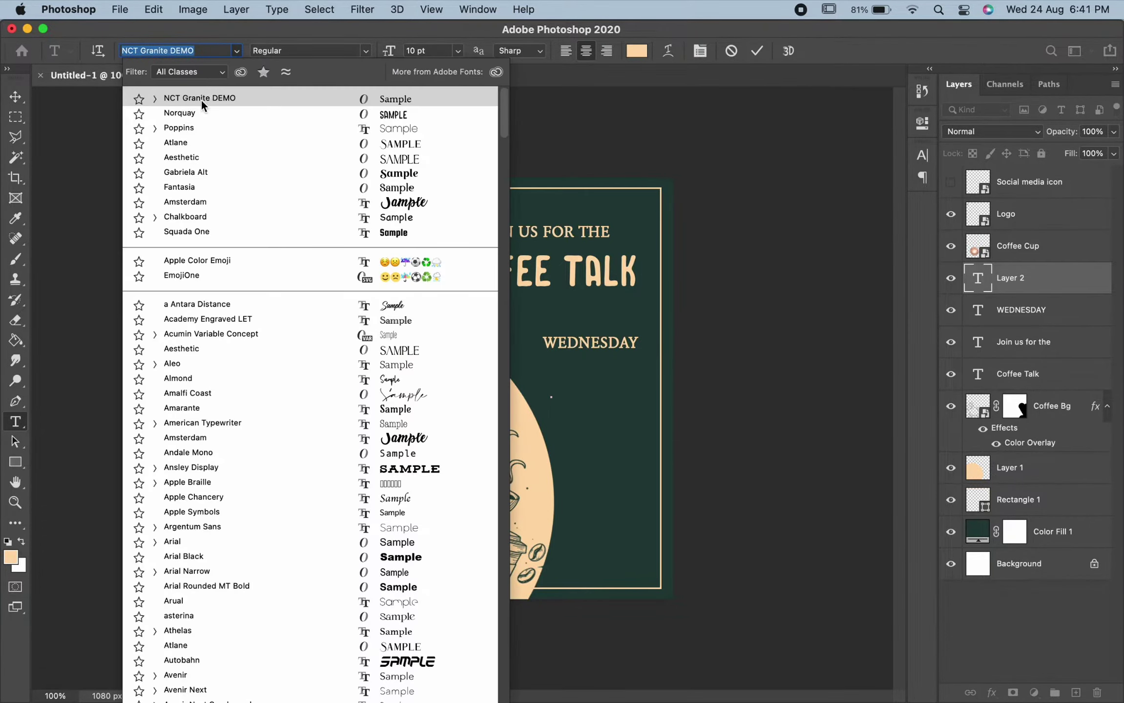
click(198, 126)
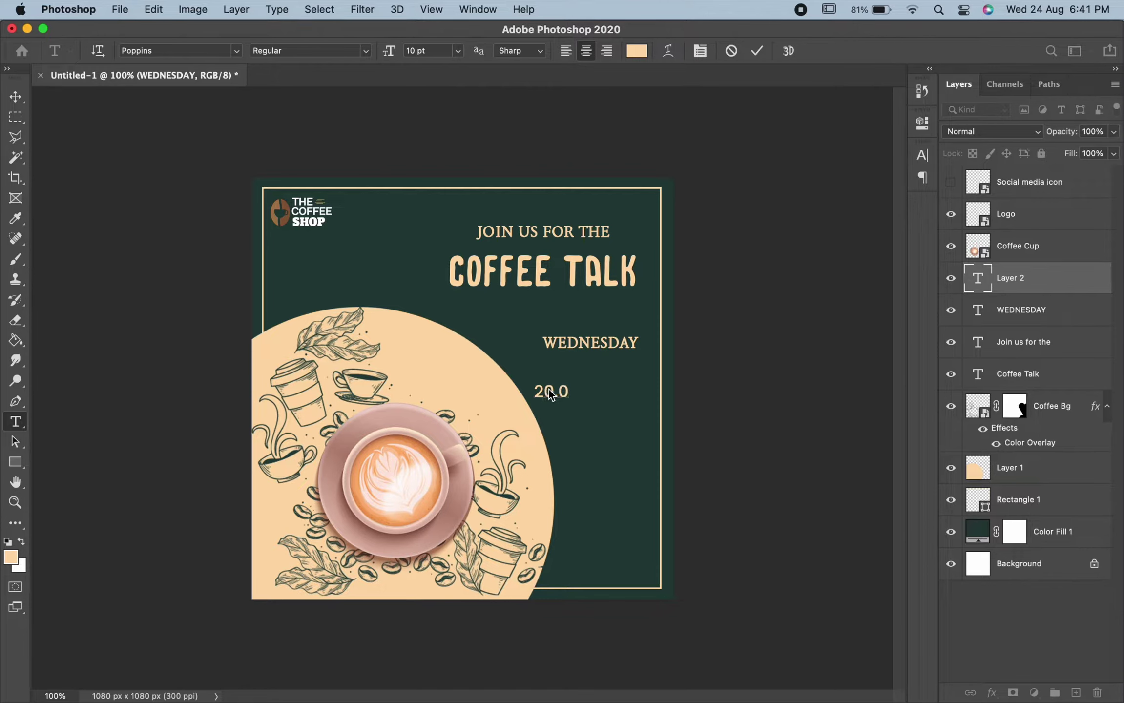
text(7)
text(.2022)
mouse_move(576, 434)
mouse_down()
mouse_move(620, 406)
mouse_move(545, 368)
mouse_up()
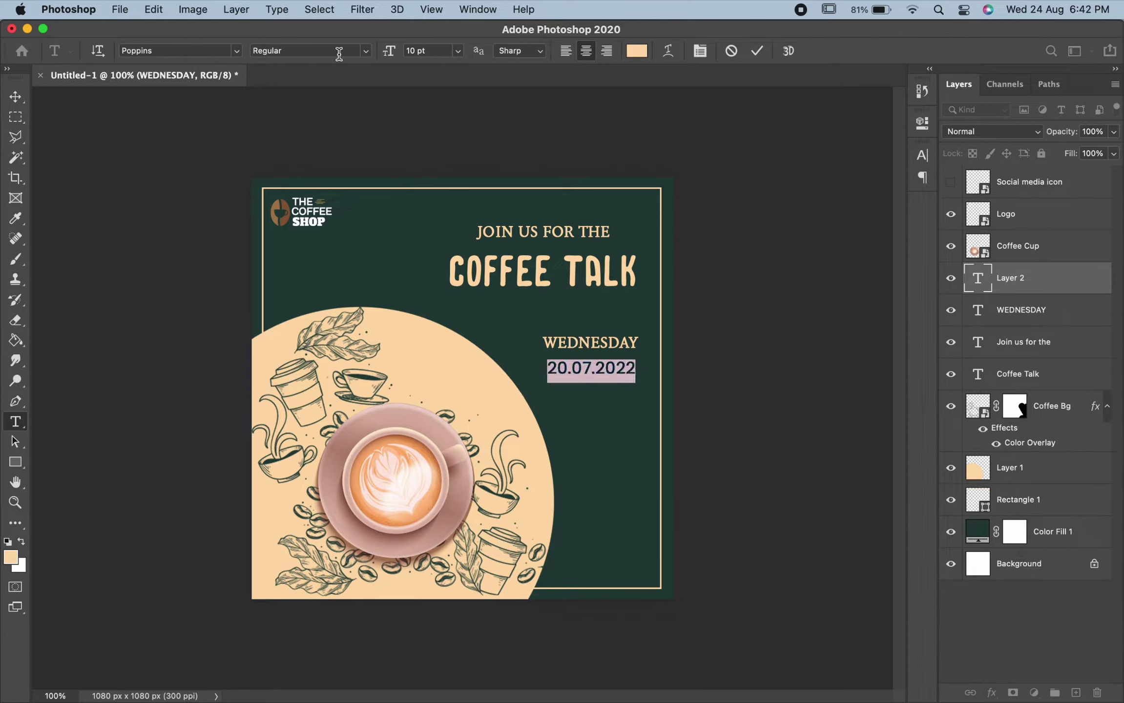
click(365, 51)
click(317, 90)
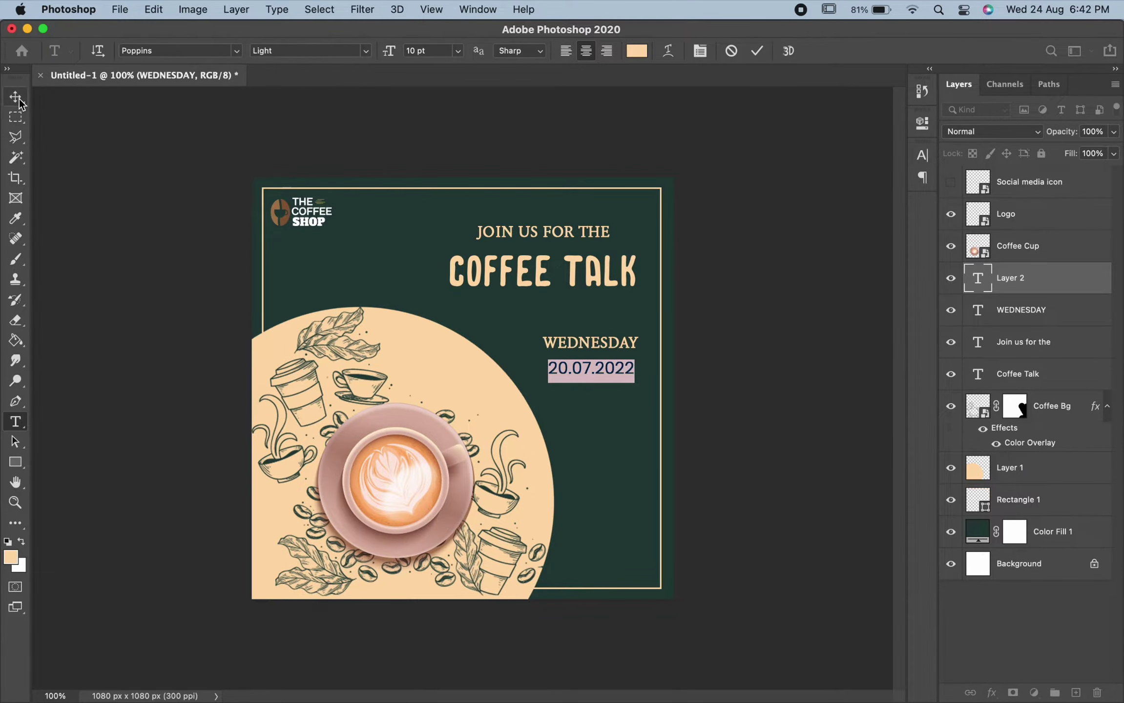
key(ctrl+Return)
Step: Scale the social media icons to about 79% and move them to the poster's lower right
key(v)
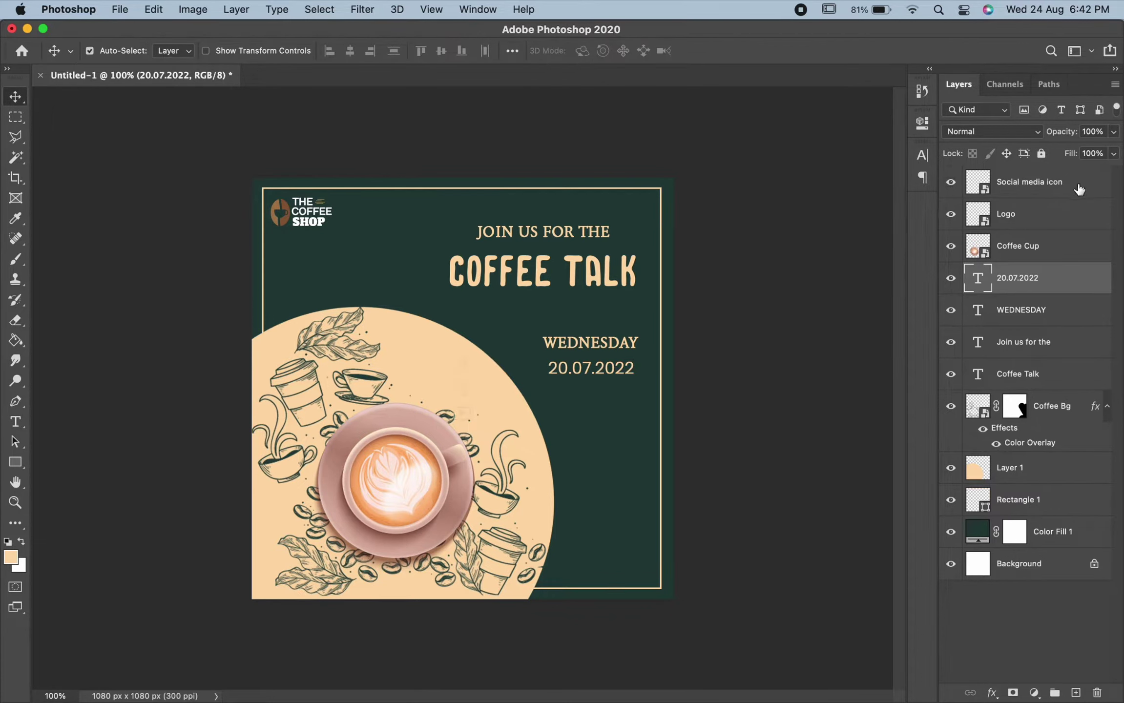
click(1079, 189)
key(ctrl+t)
drag(480, 363, 590, 480)
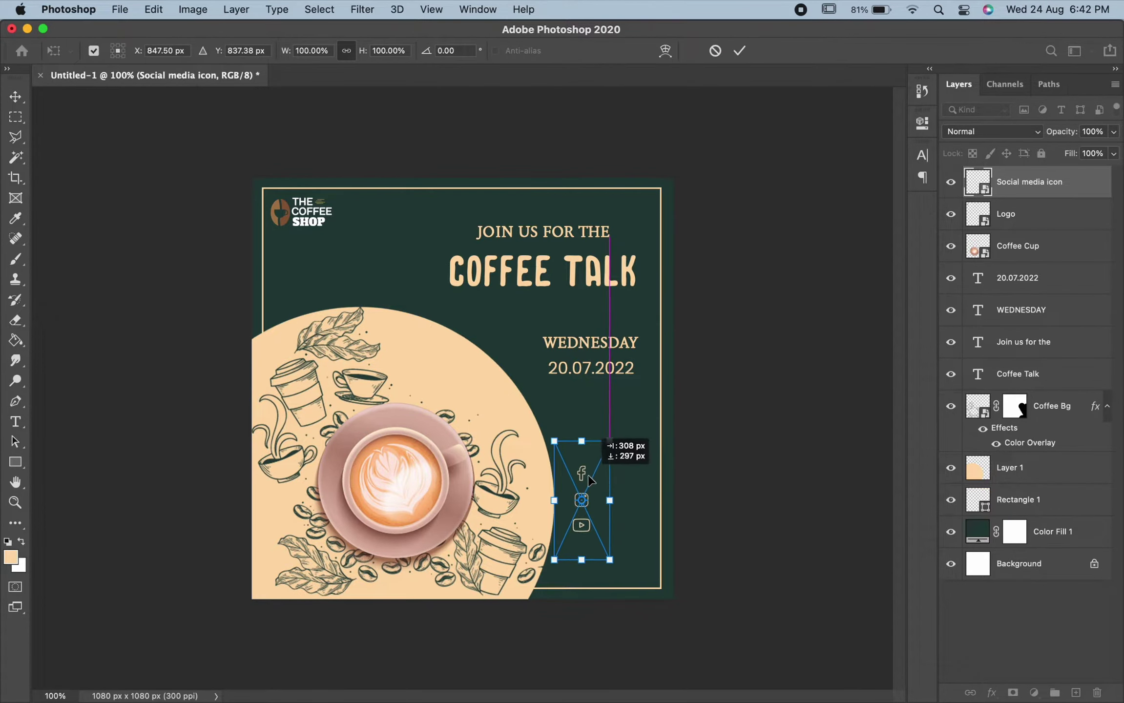
drag(609, 560, 598, 535)
drag(602, 451, 595, 512)
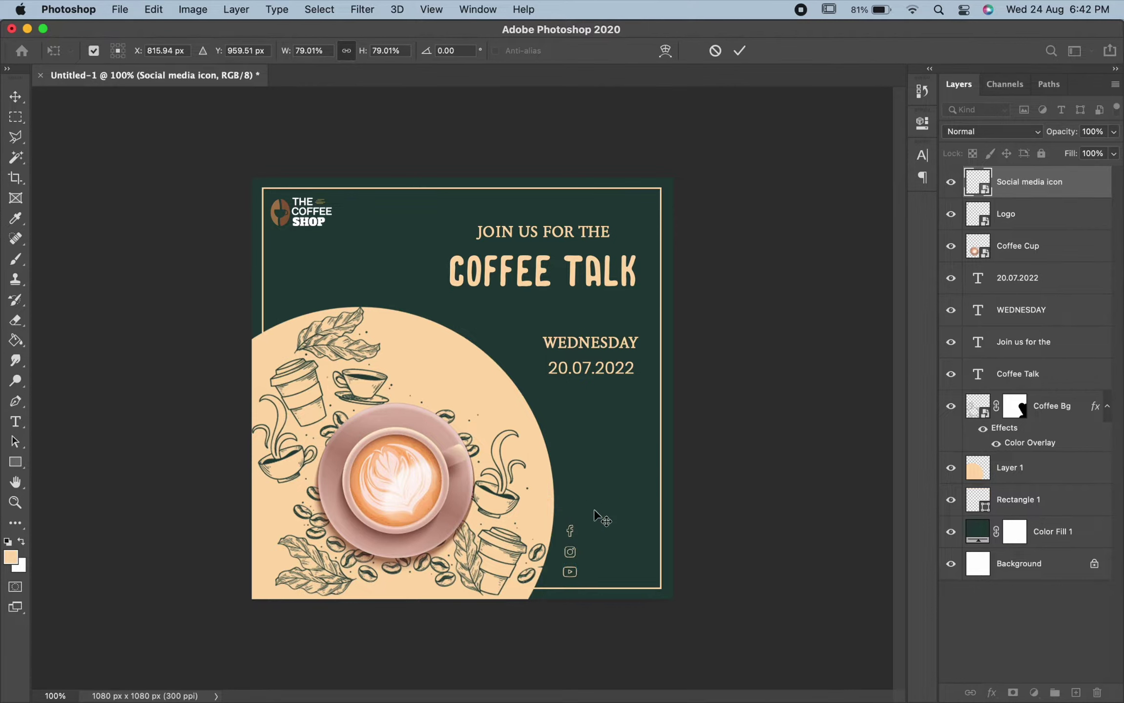
key(Return)
Step: Reselect the social media icons and nudge them slightly to the right
click(600, 537)
key(ctrl+t)
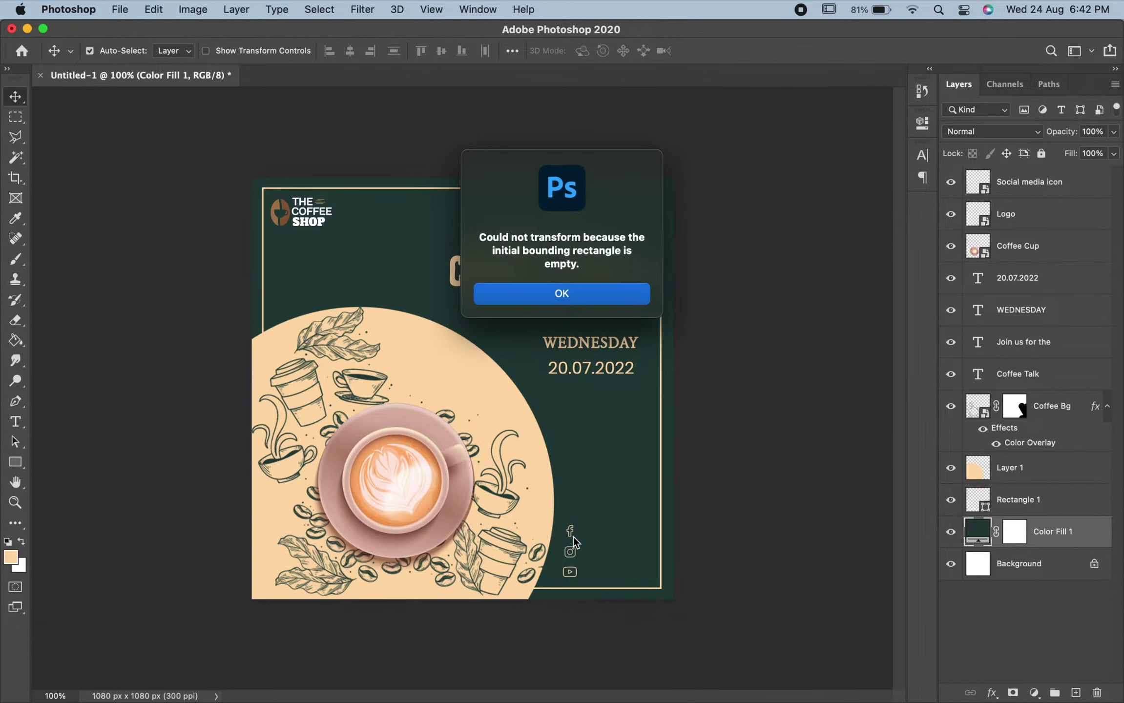
key(Return)
click(1071, 188)
key(ctrl+t)
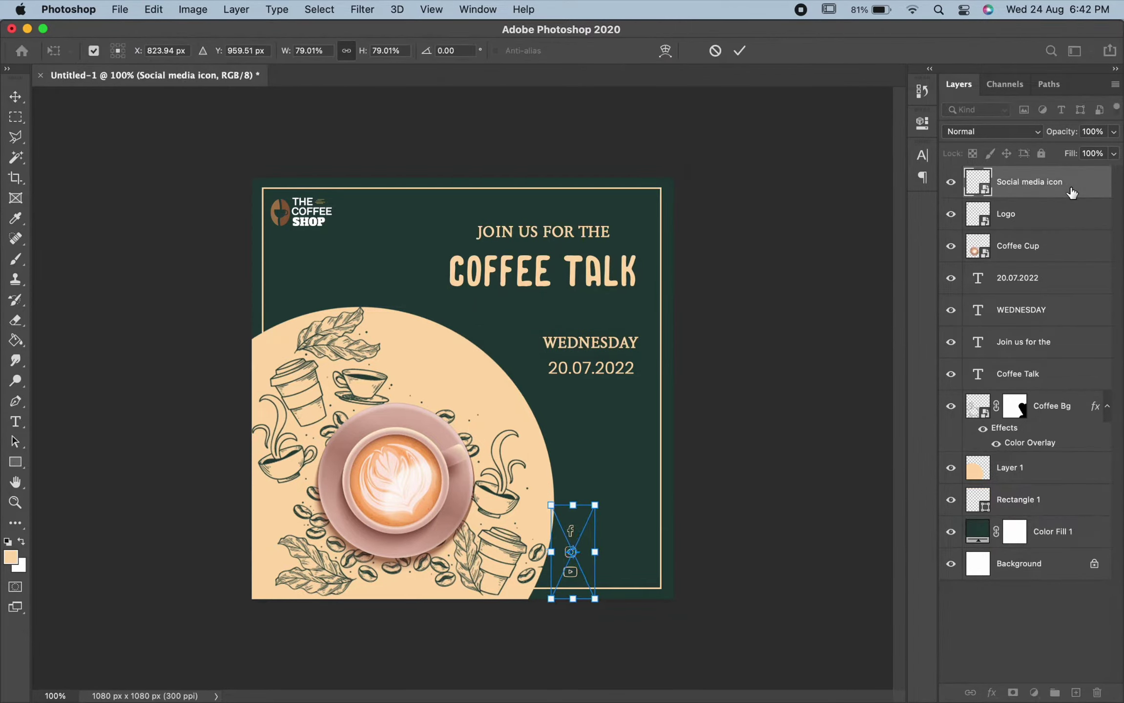
key(shift+Right)
key(shift+Right)
key(Return)
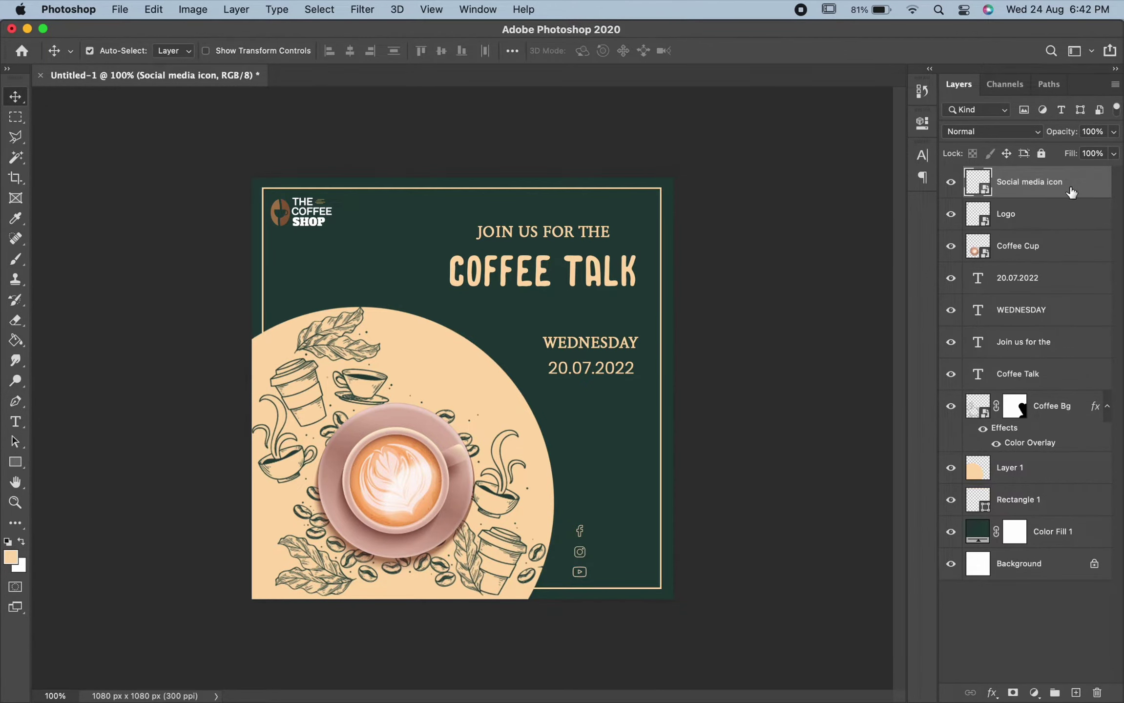
Step: Zoom into the lower right and paste placeholder text into a text box beside the Facebook icon
click(14, 423)
key(ctrl+plus)
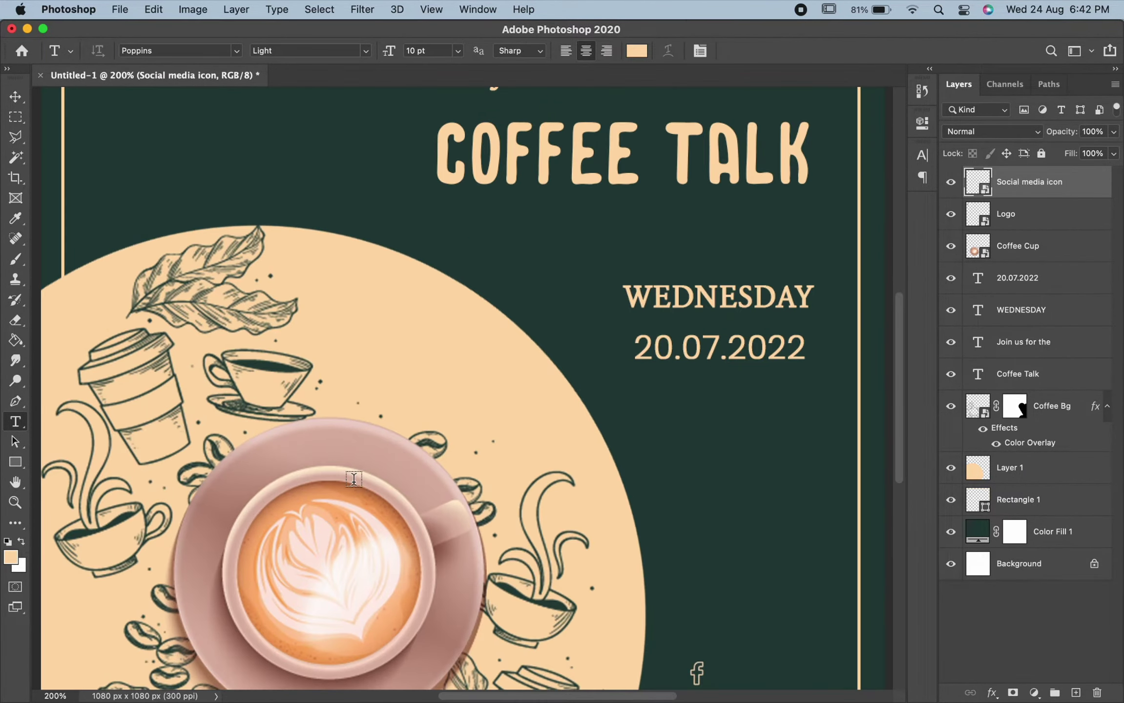
scroll(723, 428, down, 5)
scroll(723, 427, right, 3)
drag(556, 342, 667, 362)
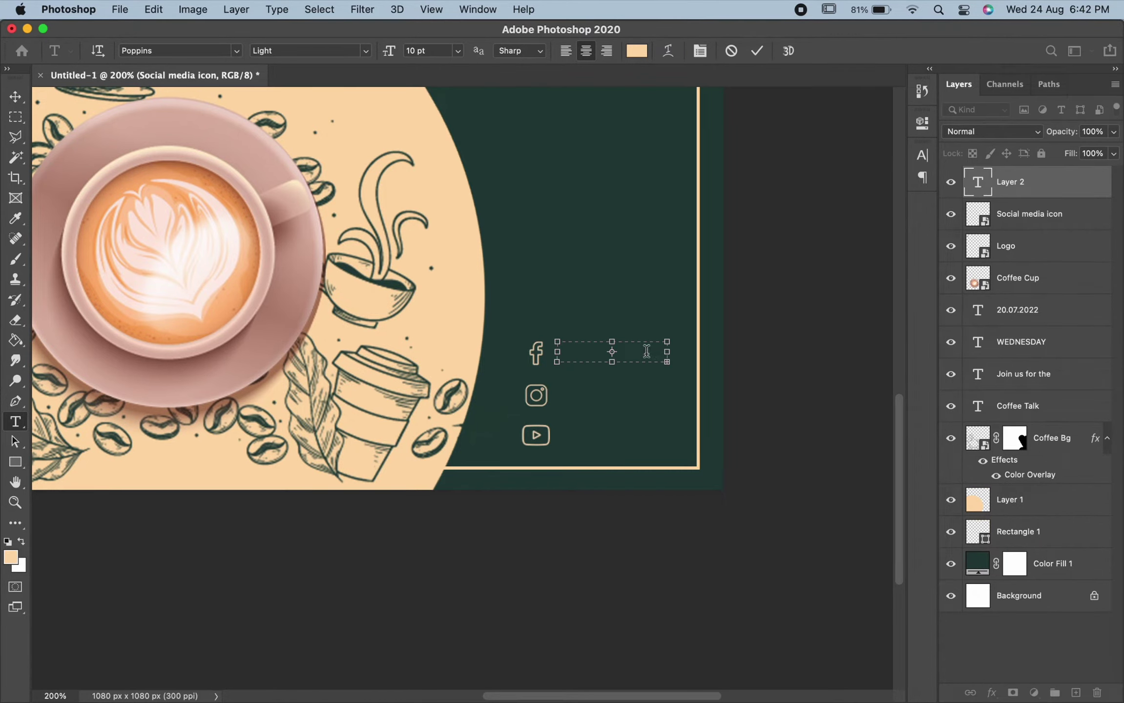
key(ctrl+v)
key(ctrl+Return)
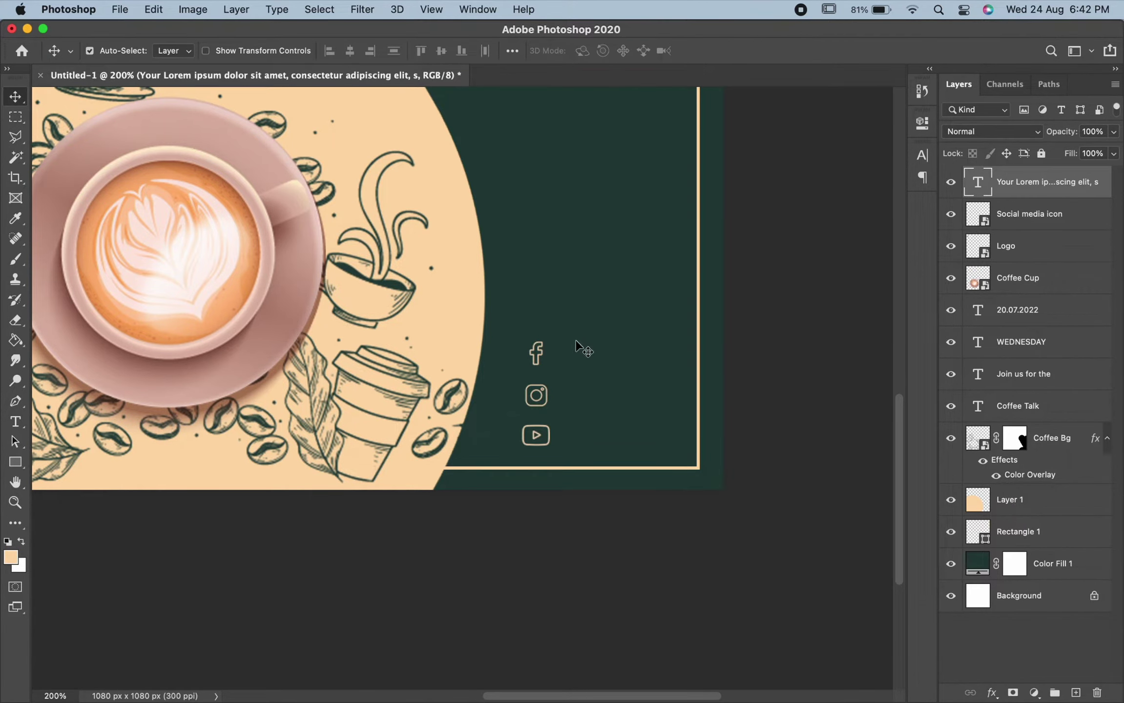
Step: Type a YOUR ID handle line beside the Facebook icon
click(579, 347)
text(YU)
key(BackSpace)
text(O)
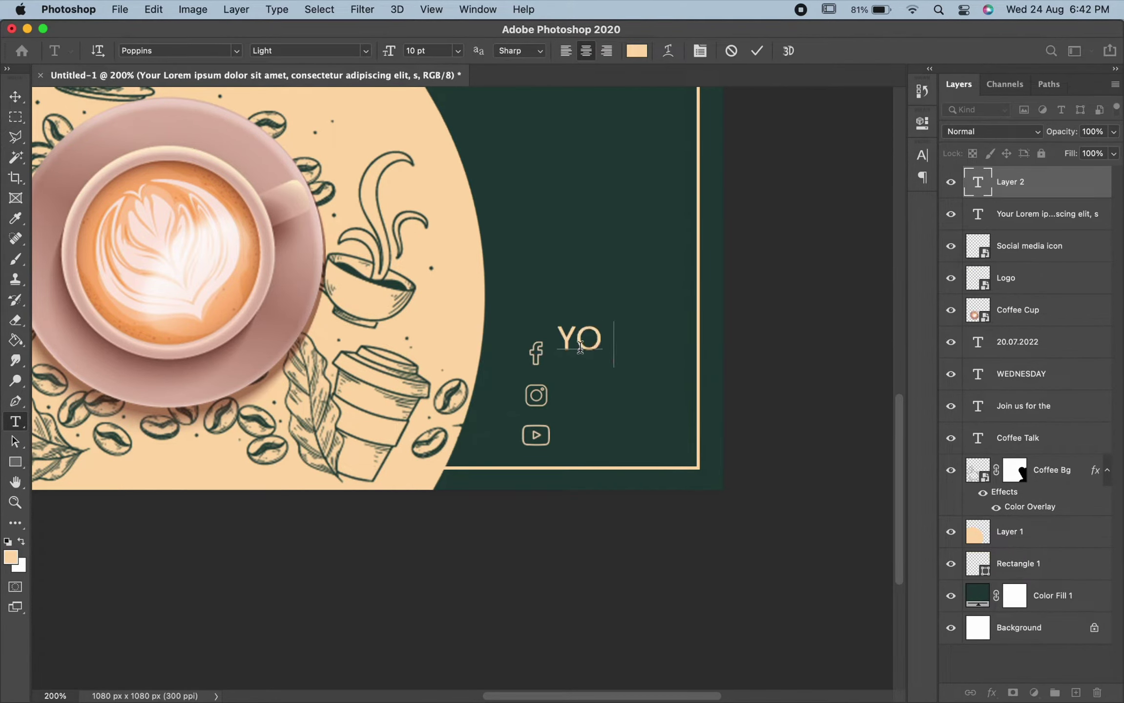
text(UR IS)
key(BackSpace)
text(D)
Step: Duplicate YOUR ID into three lines and move them right of the icons
key(ctrl+a)
key(ctrl+c)
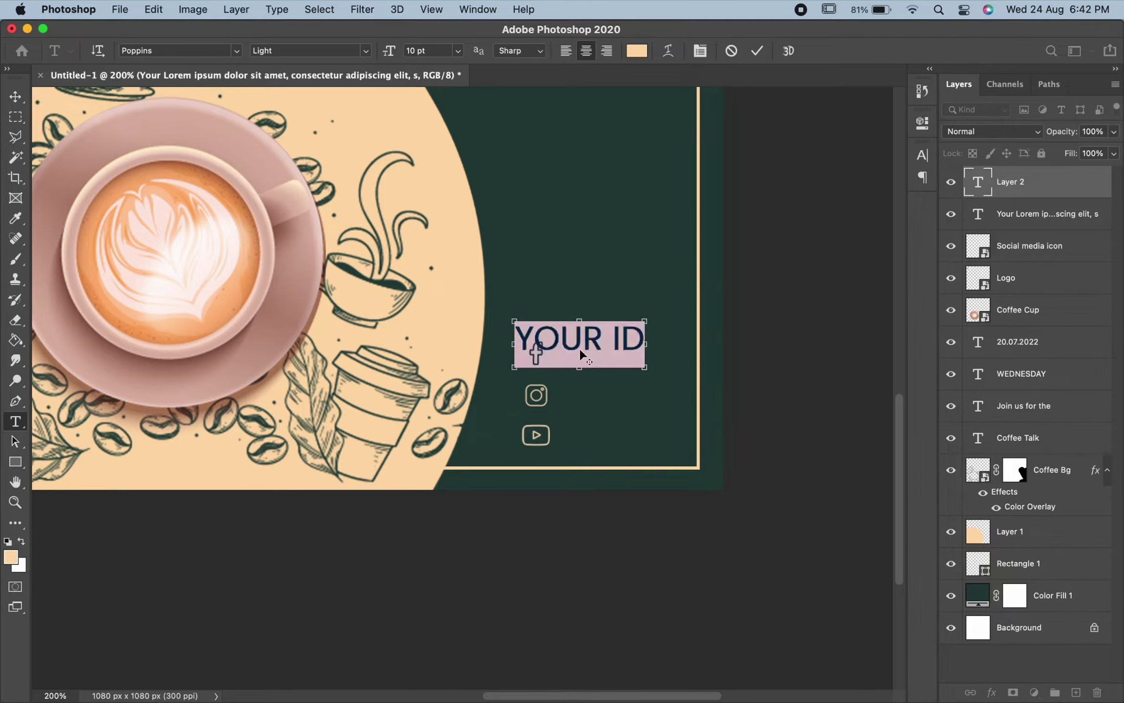
click(580, 347)
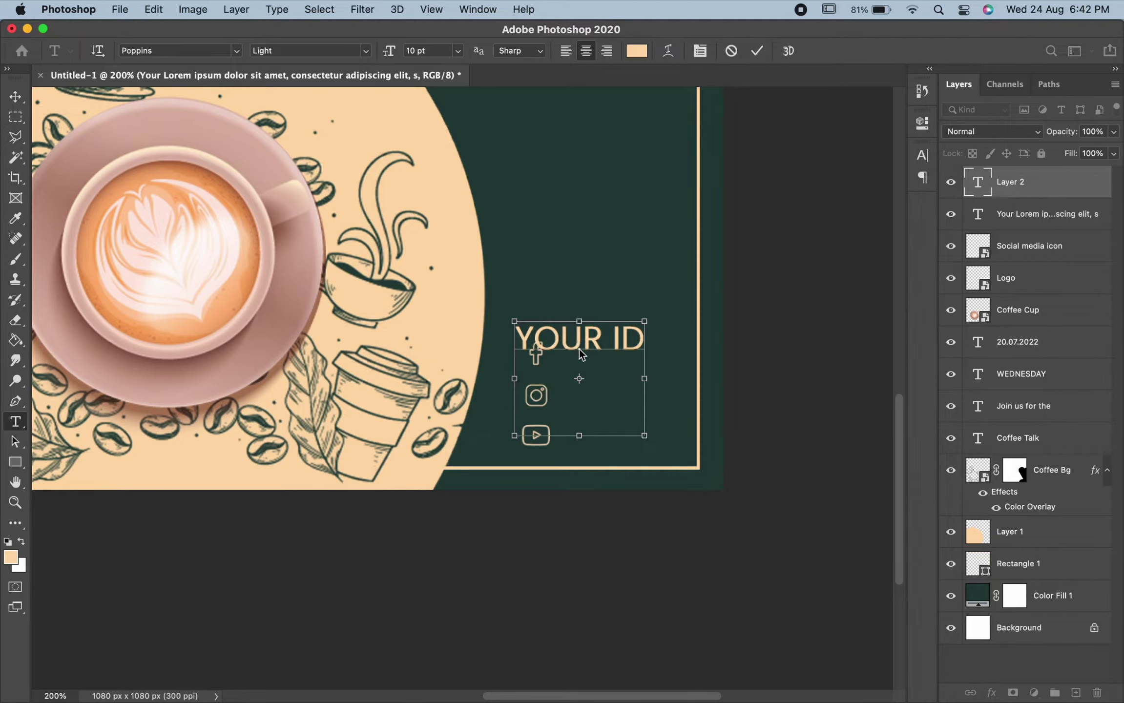
key(Return)
key(ctrl+v)
key(Return)
key(ctrl+v)
drag(604, 567, 643, 563)
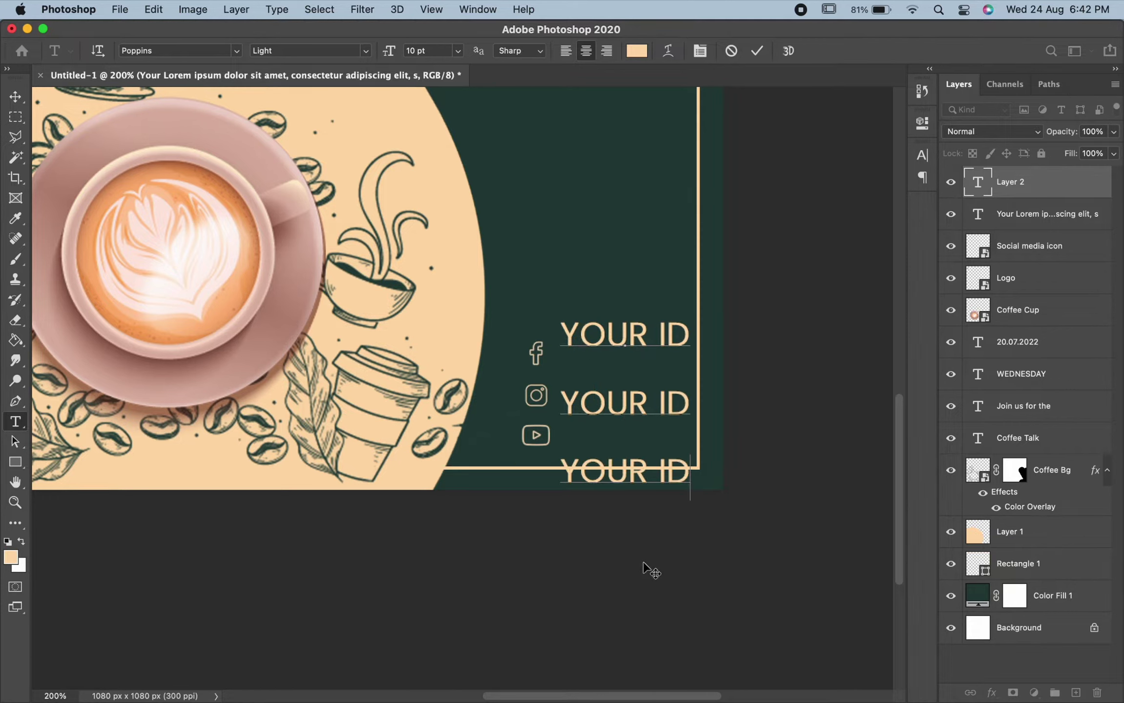
Step: Set the three YOUR ID lines to 6 pt and widen the leading to about 13 pt to match the icons
key(ctrl+a)
click(703, 51)
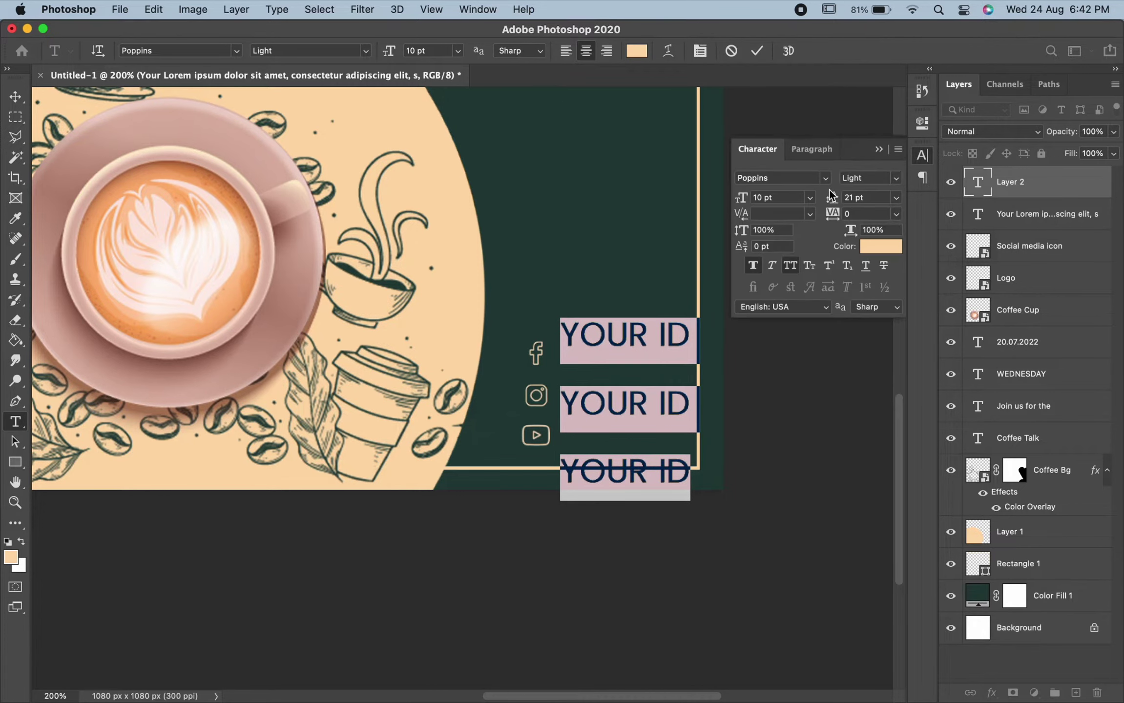
drag(741, 198, 740, 201)
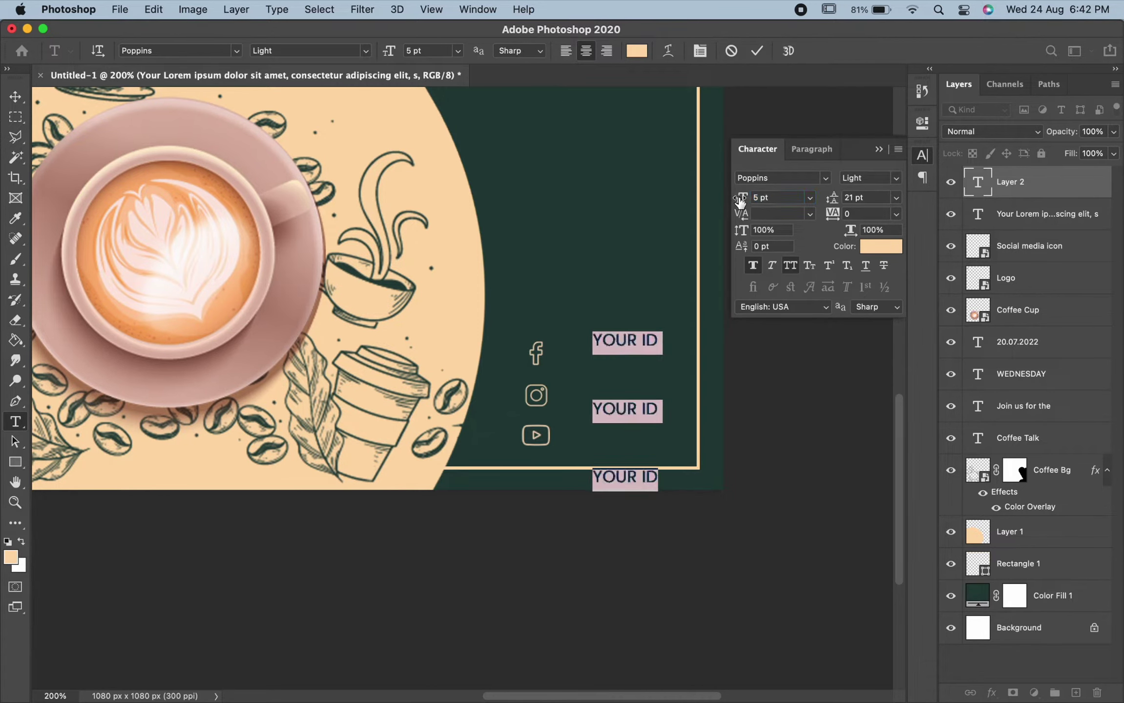
drag(834, 200, 823, 201)
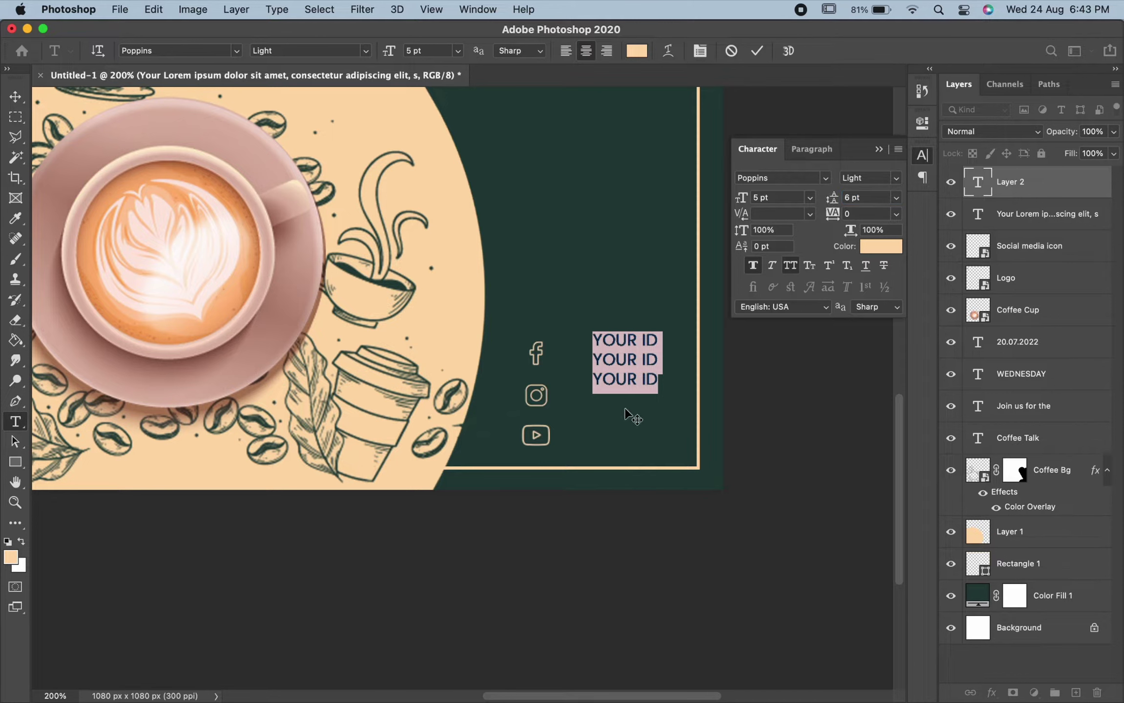
drag(625, 409, 600, 421)
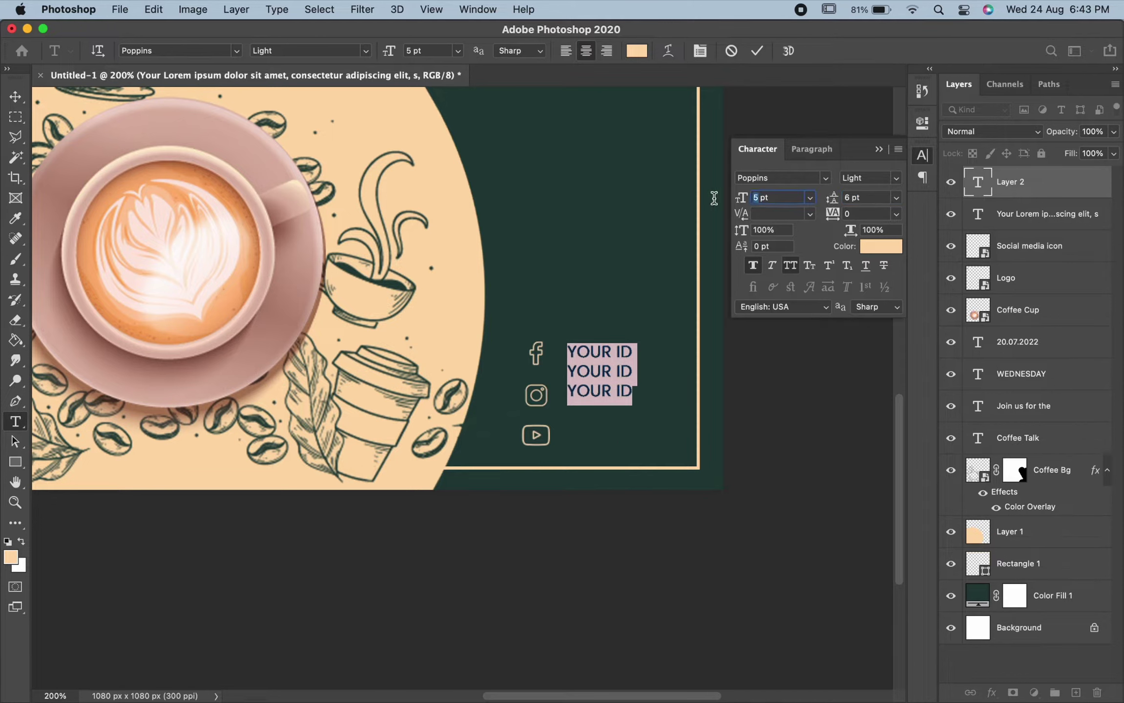
click(783, 197)
text(8)
key(Return)
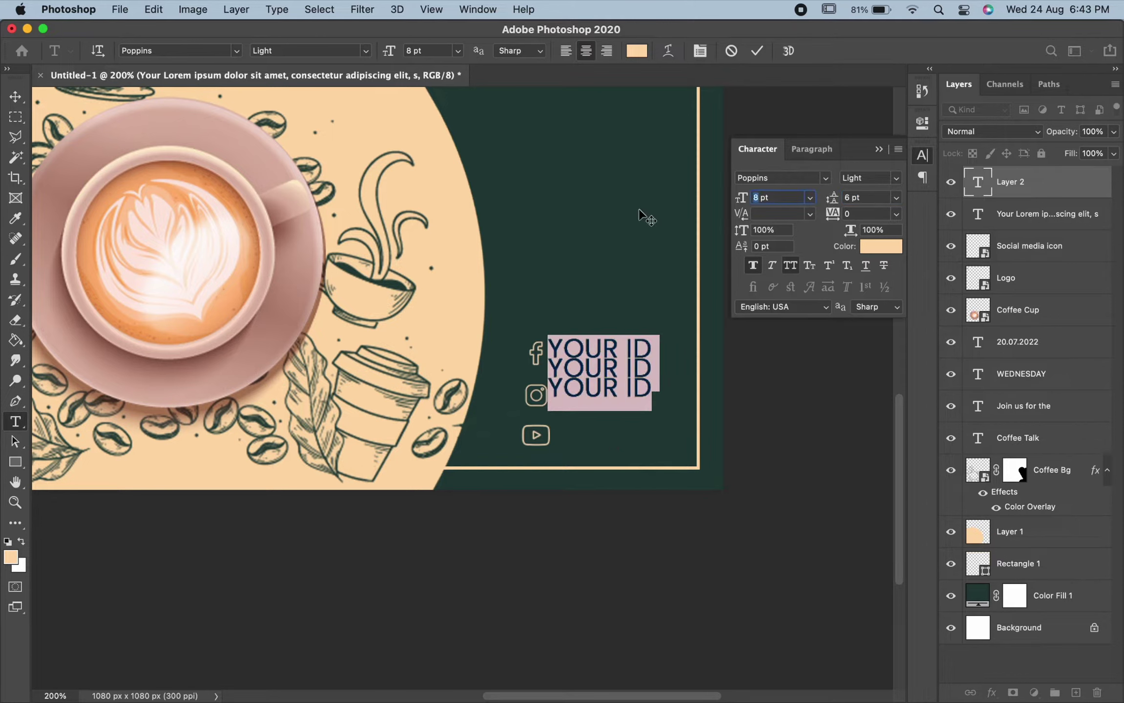
text(5)
key(Return)
text(6)
key(Return)
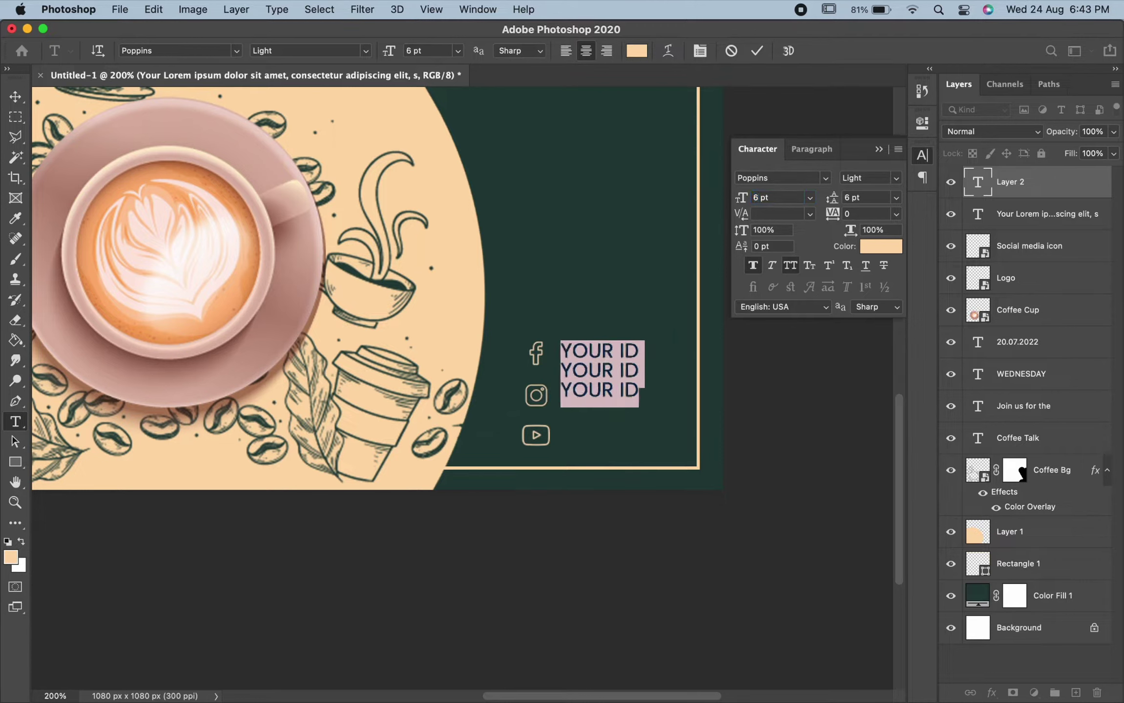
drag(835, 204, 842, 204)
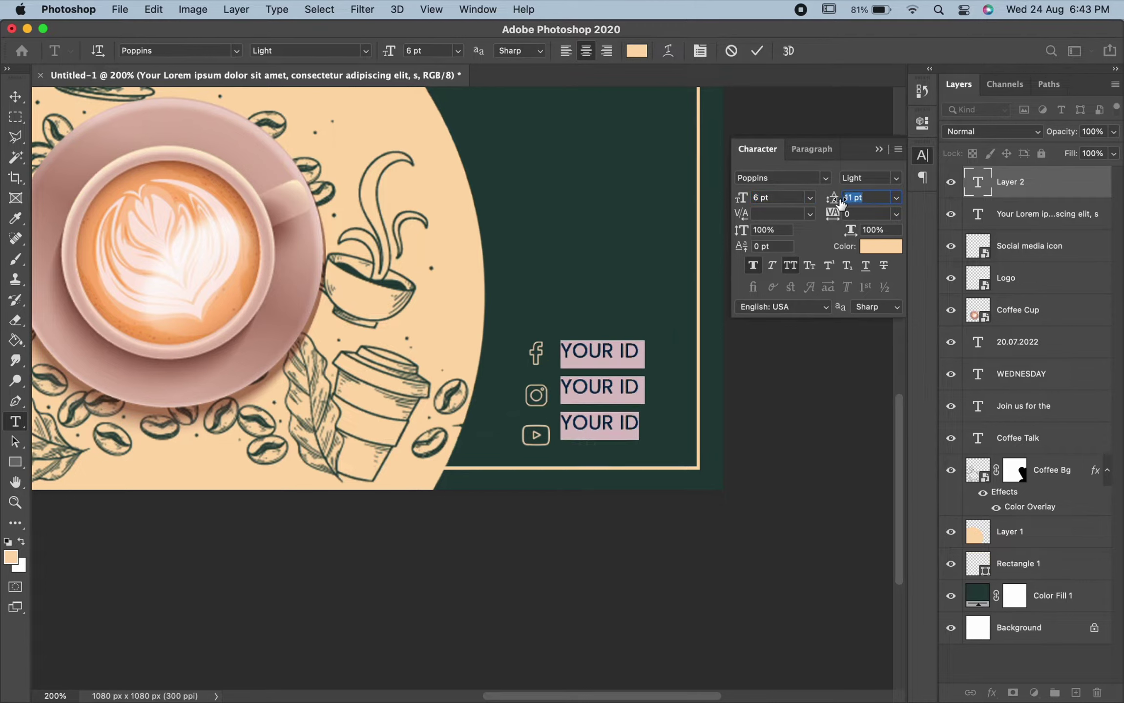
text(13)
Step: Move the YOUR ID handles beside the icons and set their font style to Thin
click(15, 96)
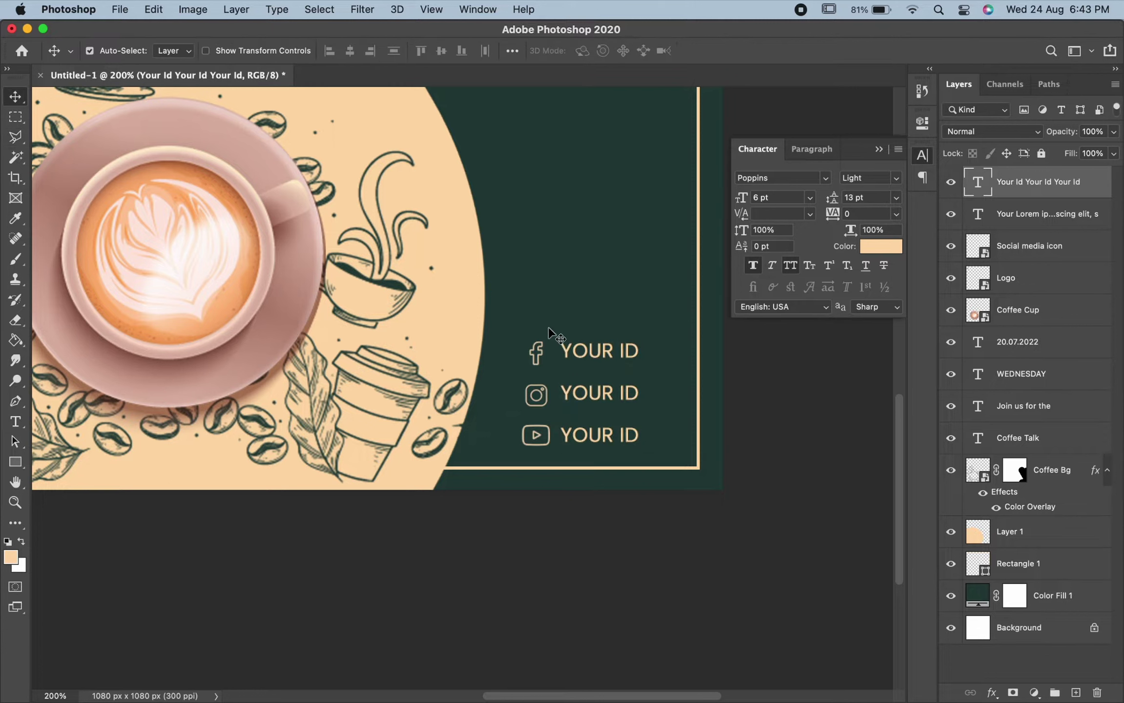
drag(615, 359, 639, 364)
double_click(631, 354)
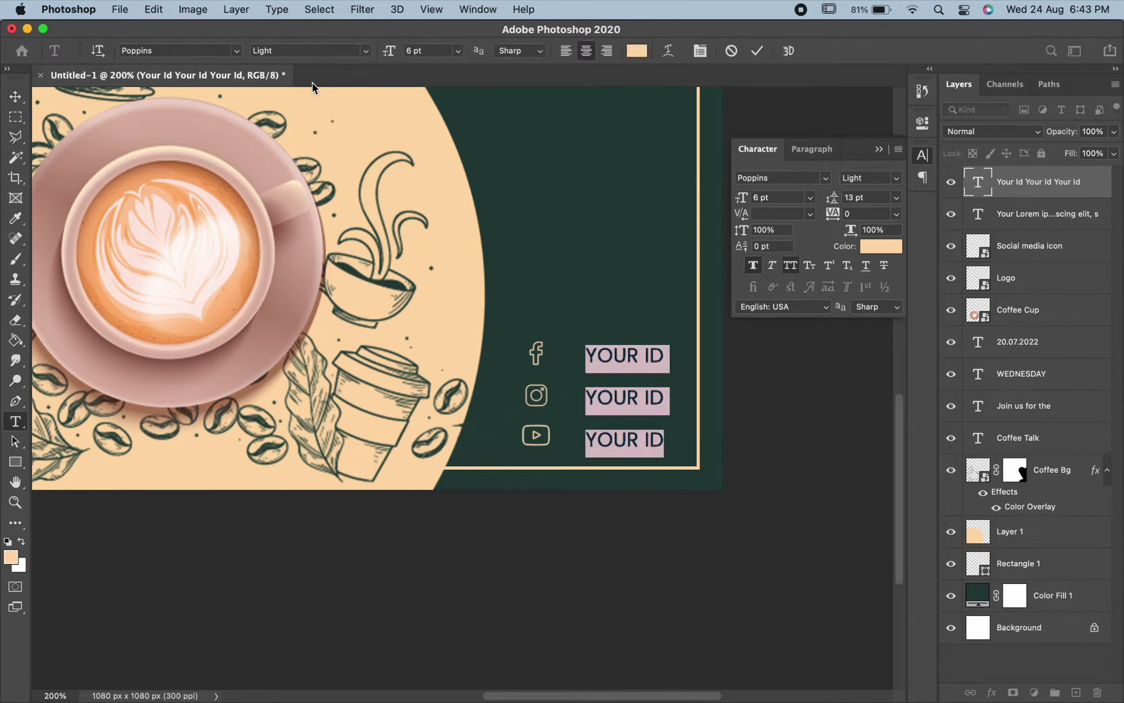
click(365, 50)
click(342, 43)
click(653, 359)
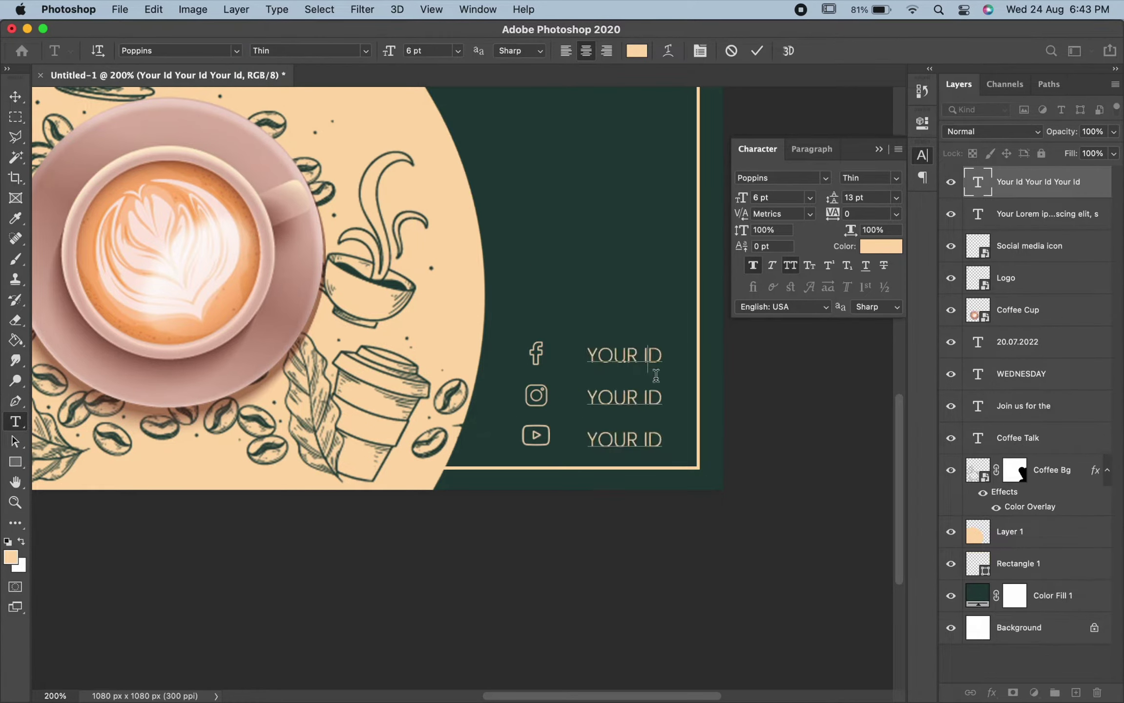
text(')
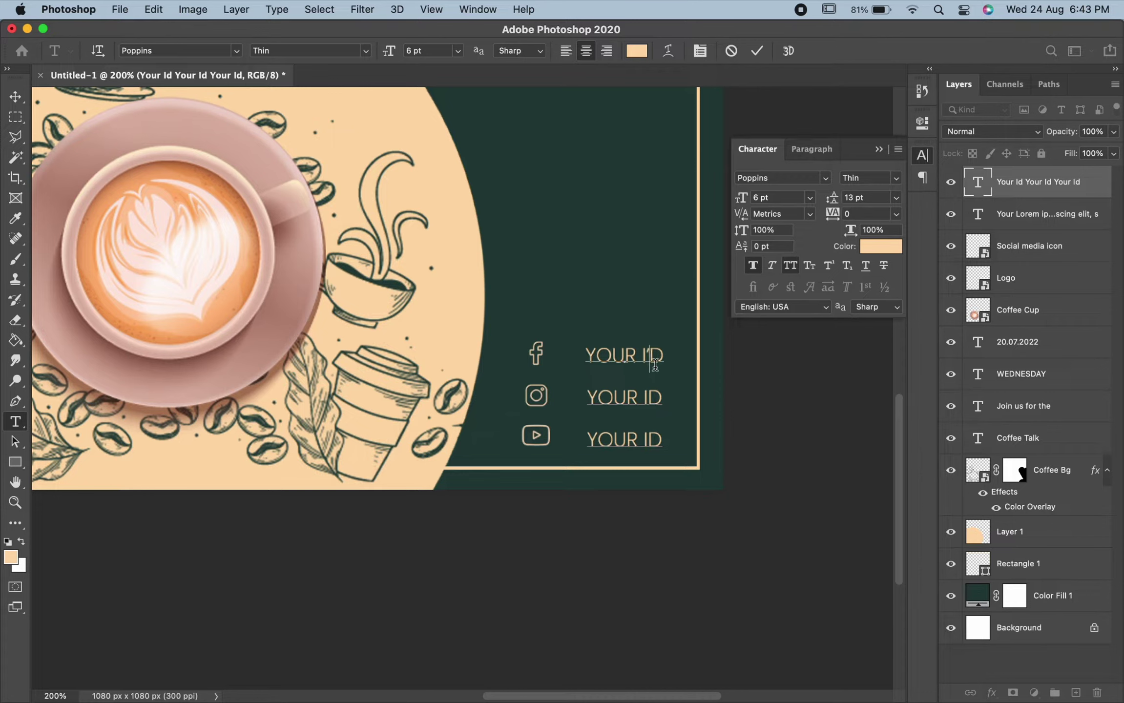
key(BackSpace)
click(14, 98)
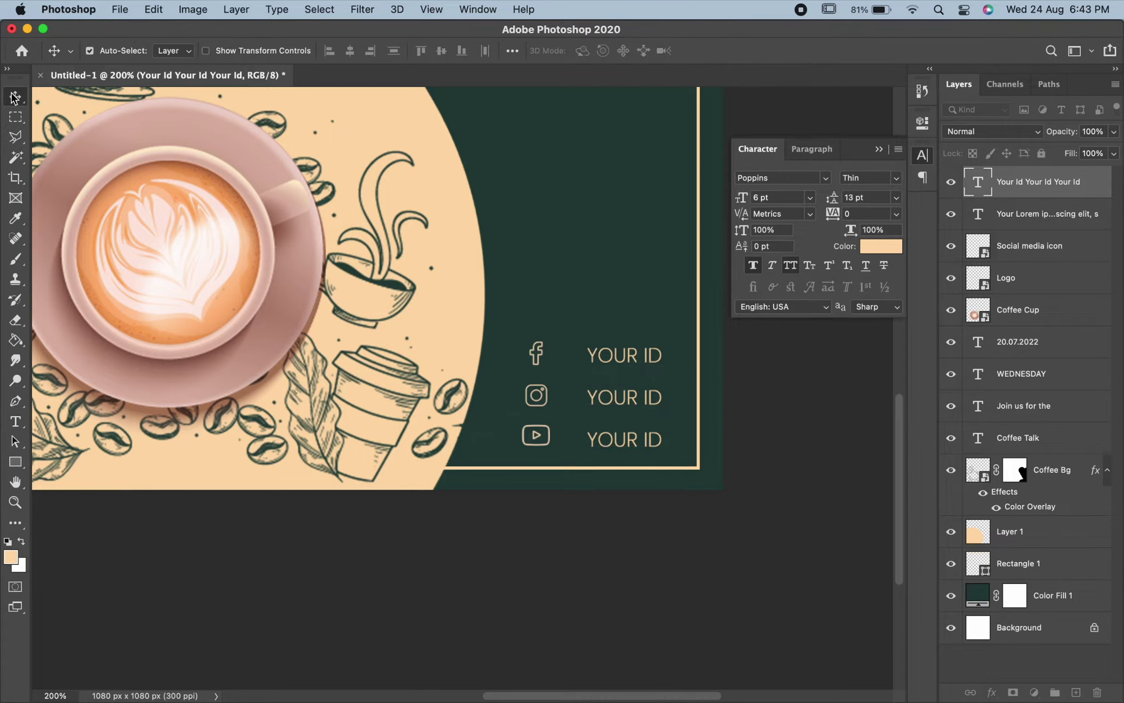
Step: Shrink the social media icon layer, shift the handles left next to it, and fit the poster on screen
click(536, 366)
click(1071, 247)
key(ctrl+t)
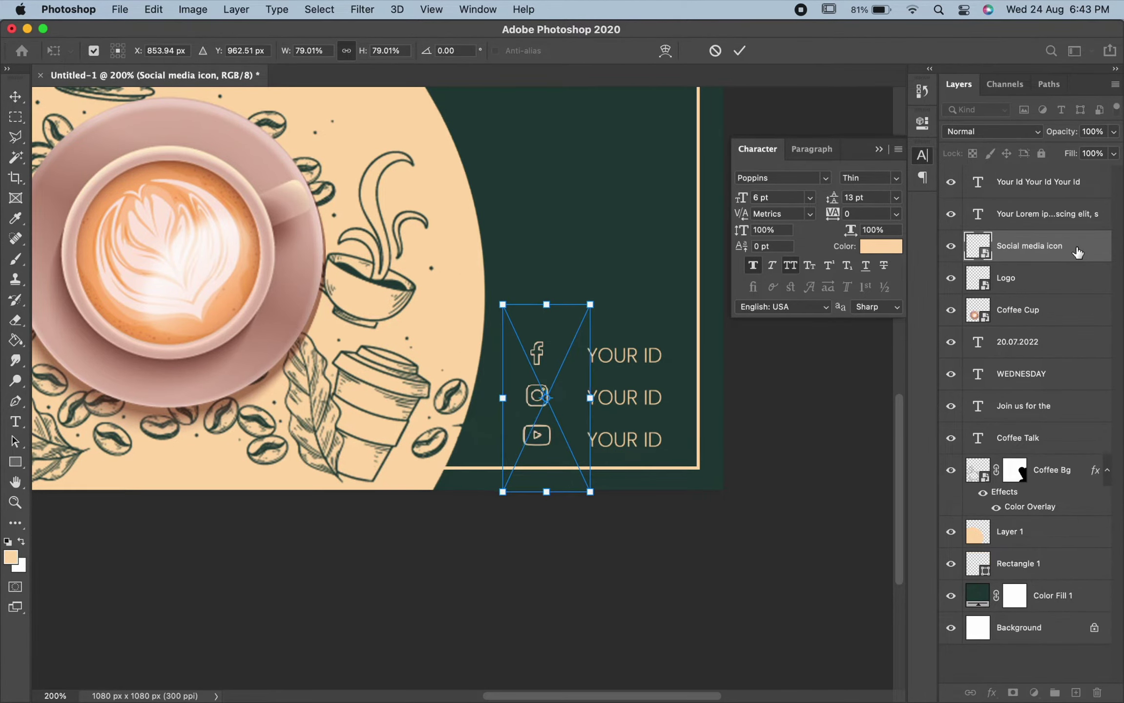
key(Return)
drag(621, 362, 605, 361)
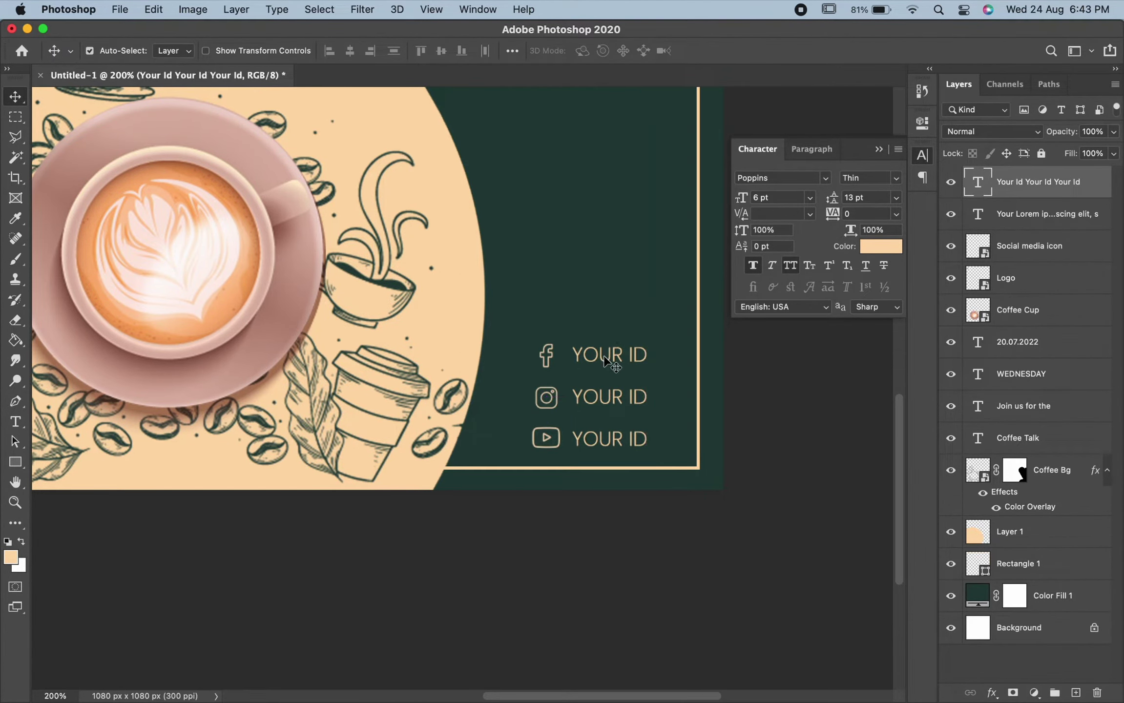
key(ctrl+0)
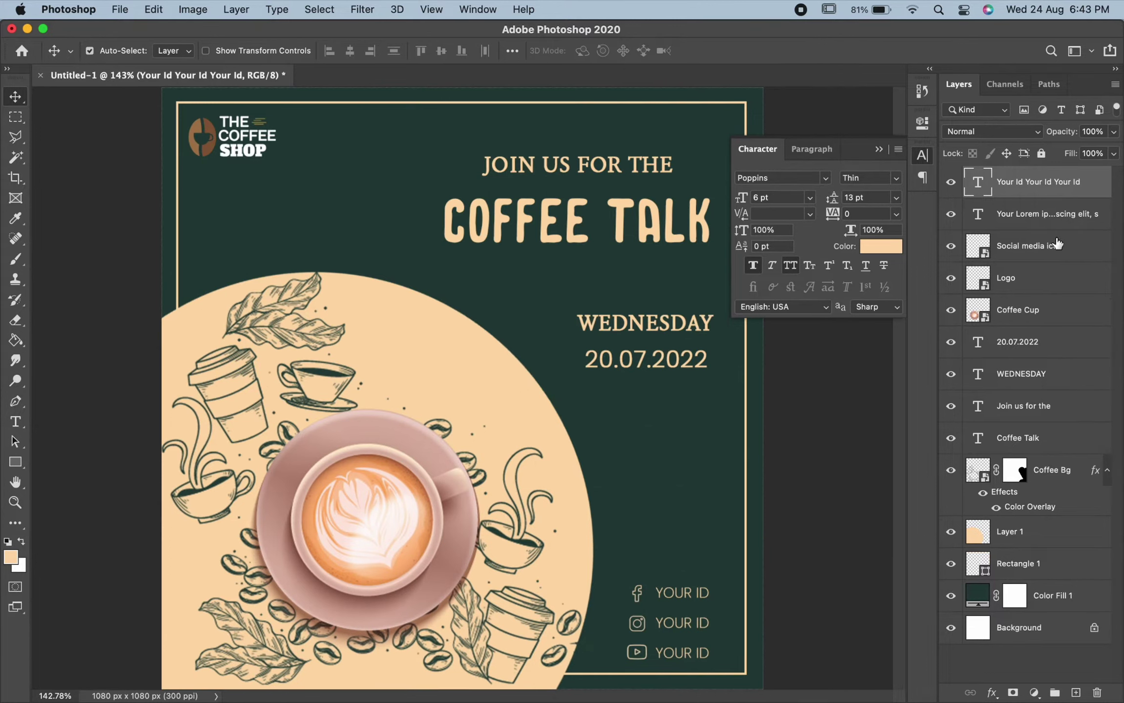
Step: Scale down the icons and handles together and nudge the block right and down
ctrl+click(1063, 247)
key(ctrl+t)
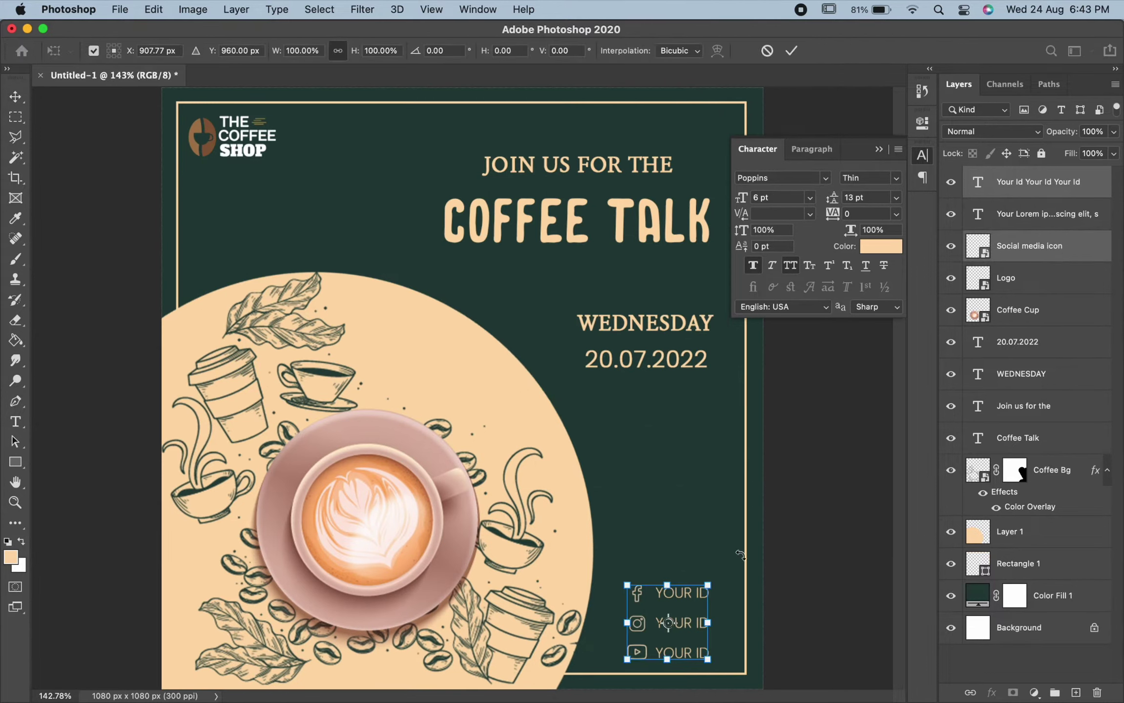
drag(709, 660, 698, 651)
key(Return)
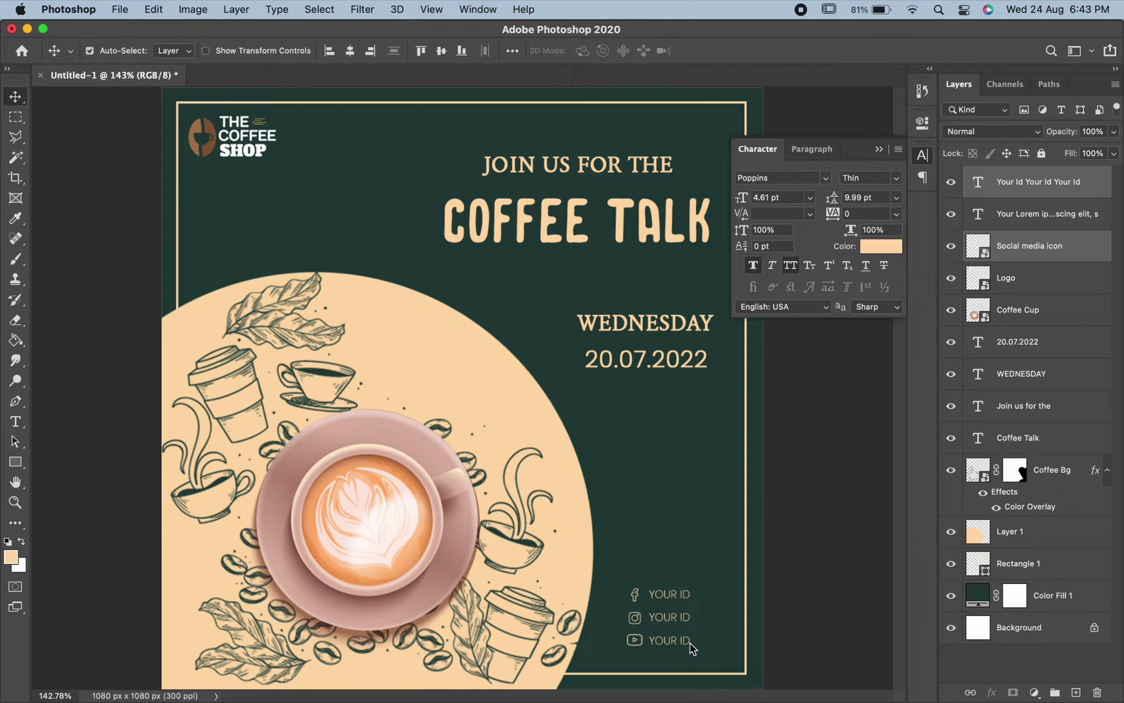
key(Right)
key(Right)
key(Right)
key(Down)
key(Down)
key(Down)
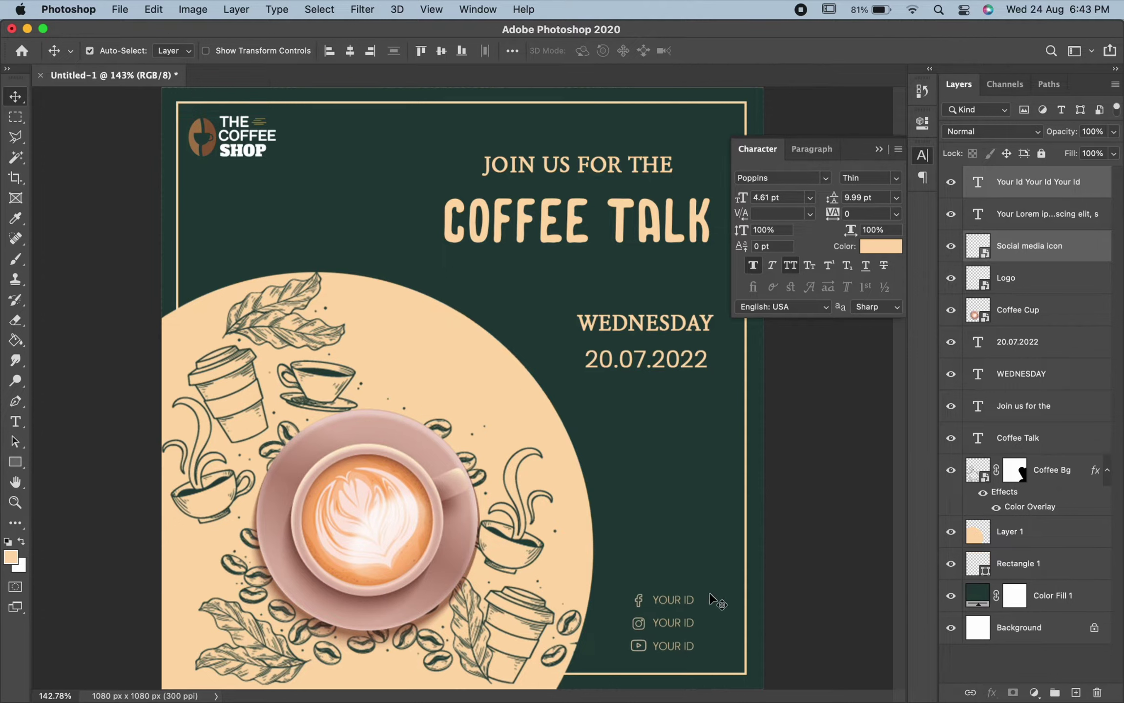
Step: Make the handles Poppins Thin Italic with All Caps off so they read 'Your Id'
double_click(683, 600)
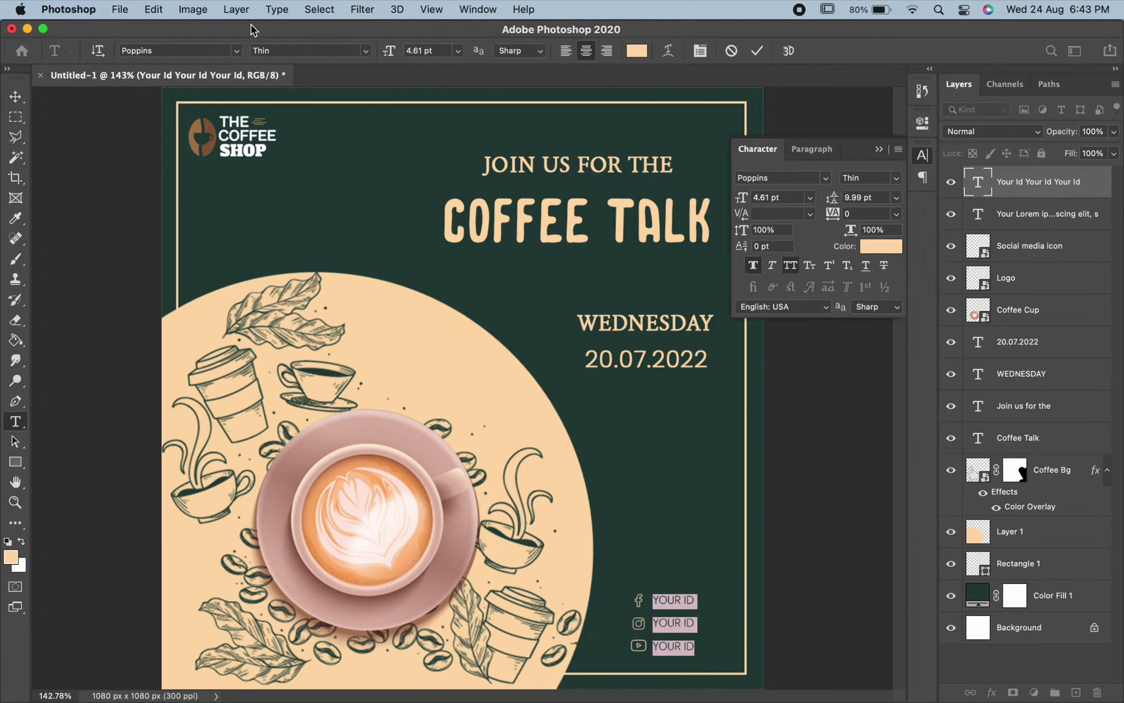
click(367, 51)
key(ctrl+Return)
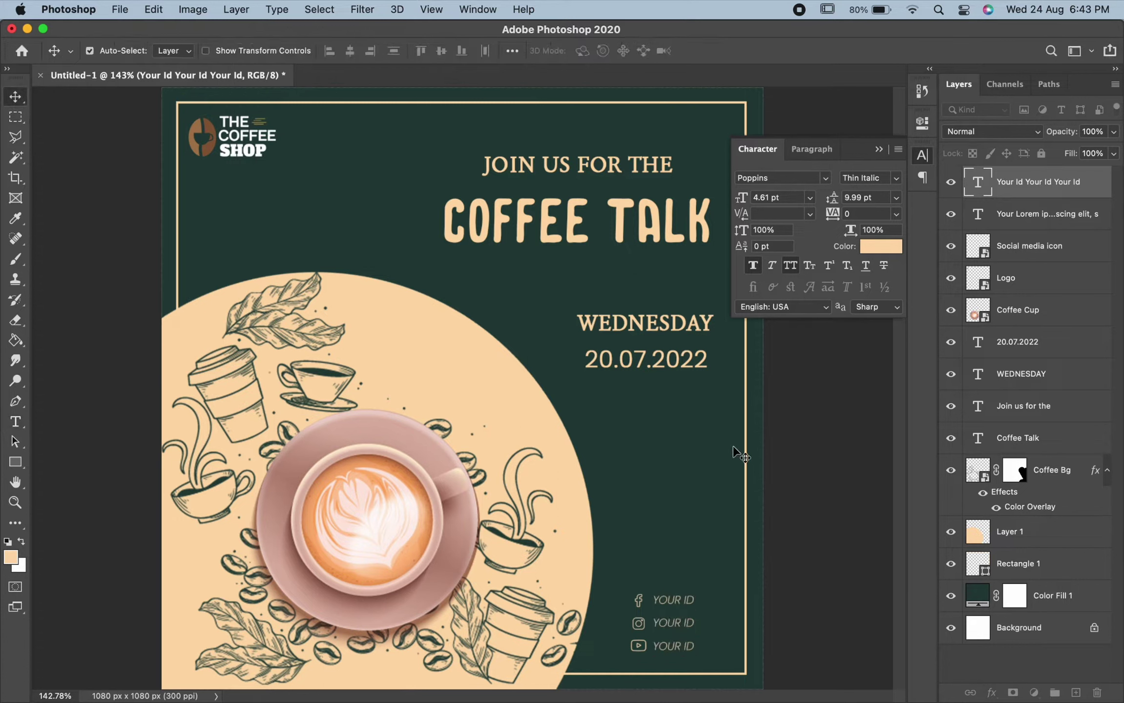
double_click(680, 599)
click(791, 267)
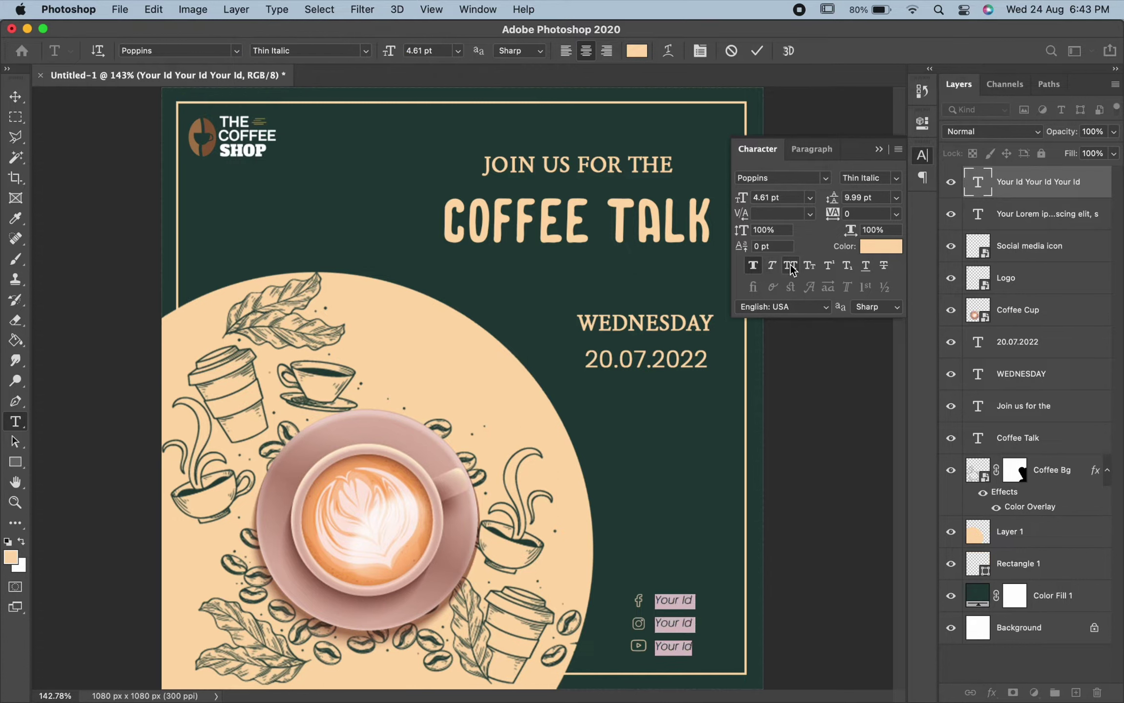
click(16, 97)
click(791, 466)
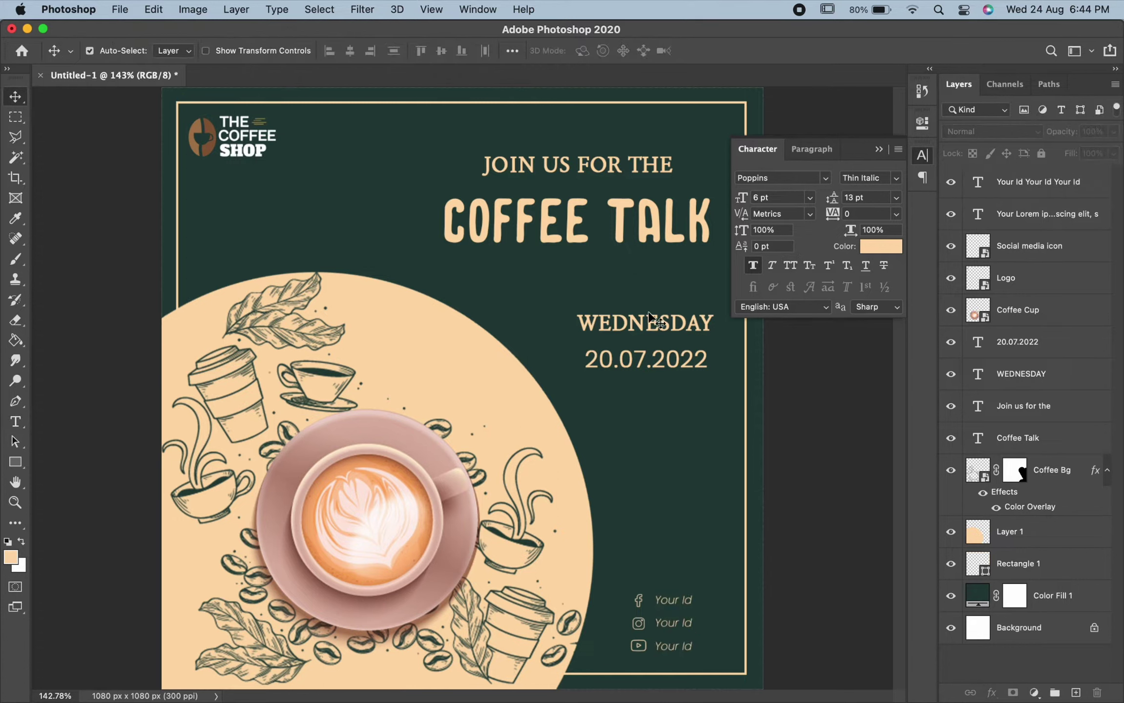
click(879, 150)
Step: Align WEDNESDAY with the date and recolour 20.07.2022 with pink sampled from the saucer
drag(675, 335, 676, 335)
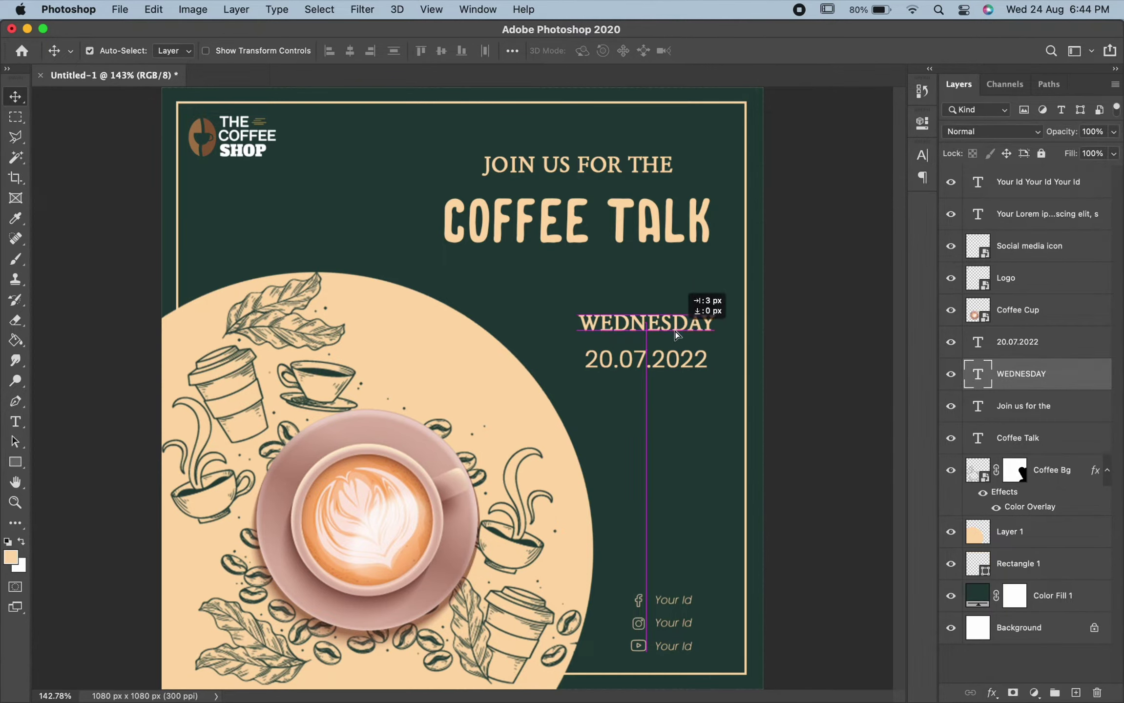
double_click(665, 371)
click(636, 51)
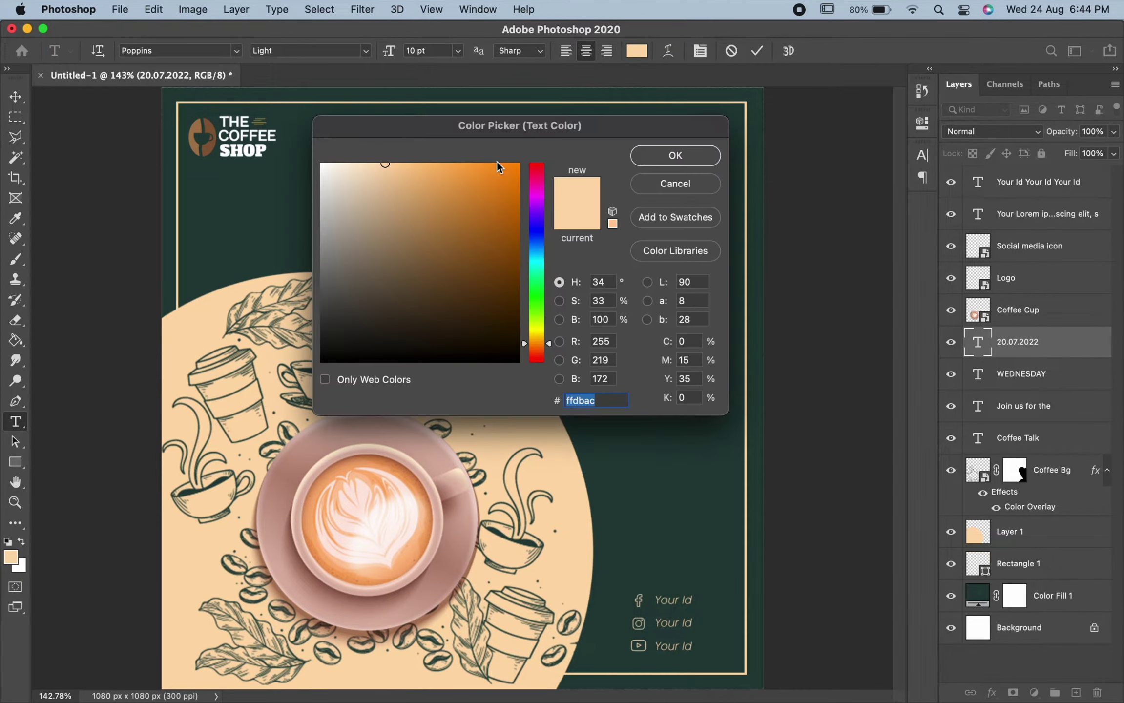
click(291, 459)
drag(482, 126, 240, 148)
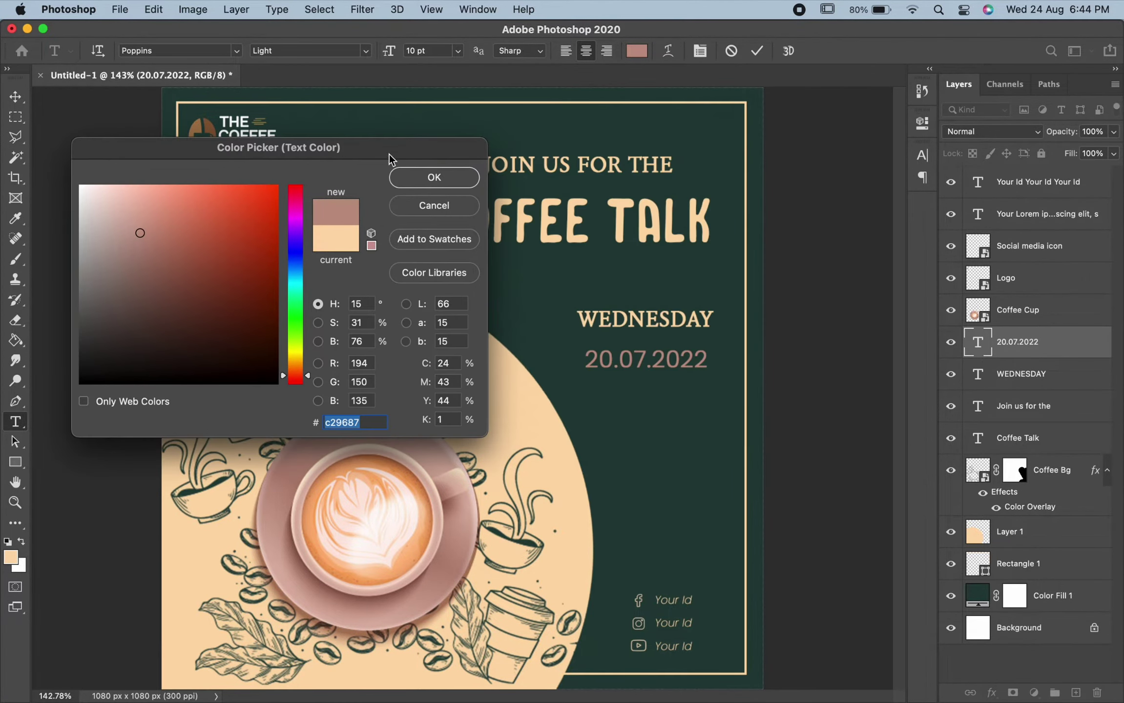
click(274, 556)
click(419, 174)
click(15, 97)
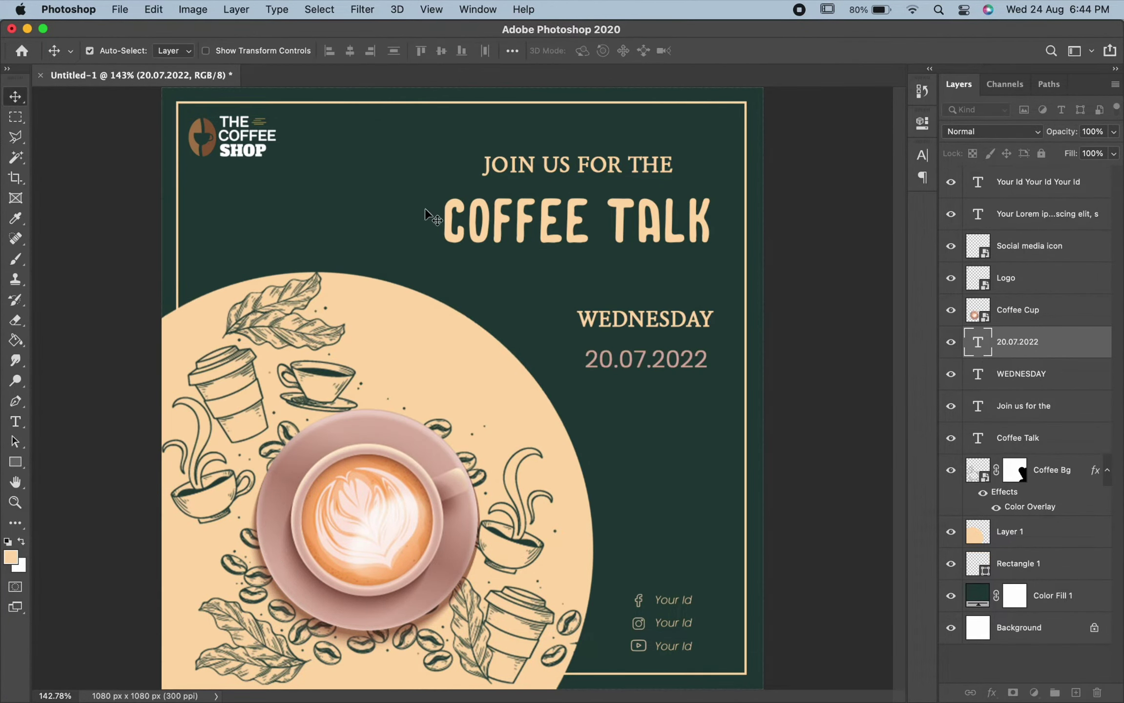
Step: Recolour the COFFEE TALK title with the same saucer pink
double_click(562, 247)
click(636, 51)
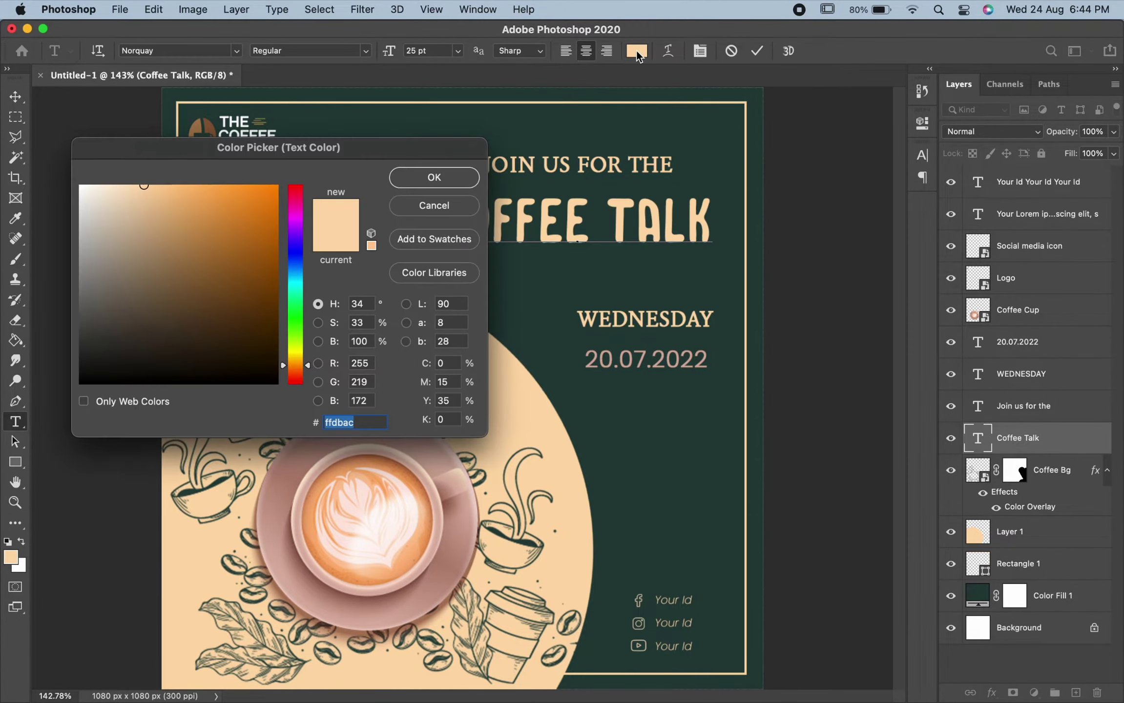
click(270, 507)
click(263, 527)
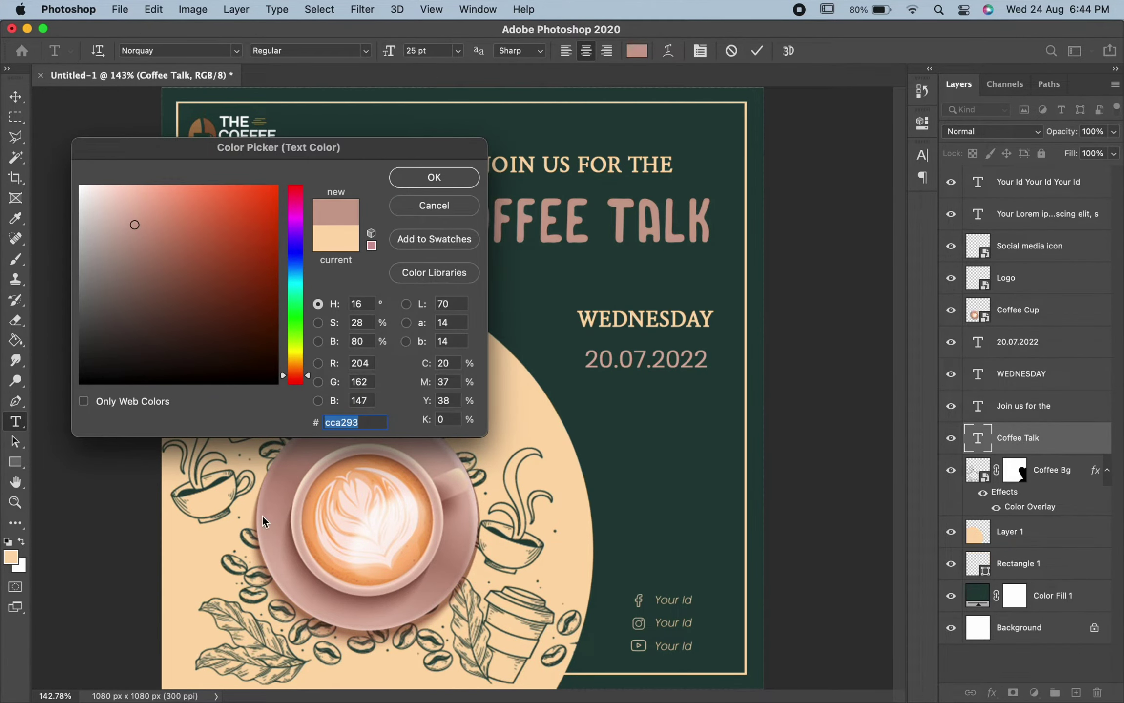
click(409, 181)
click(16, 96)
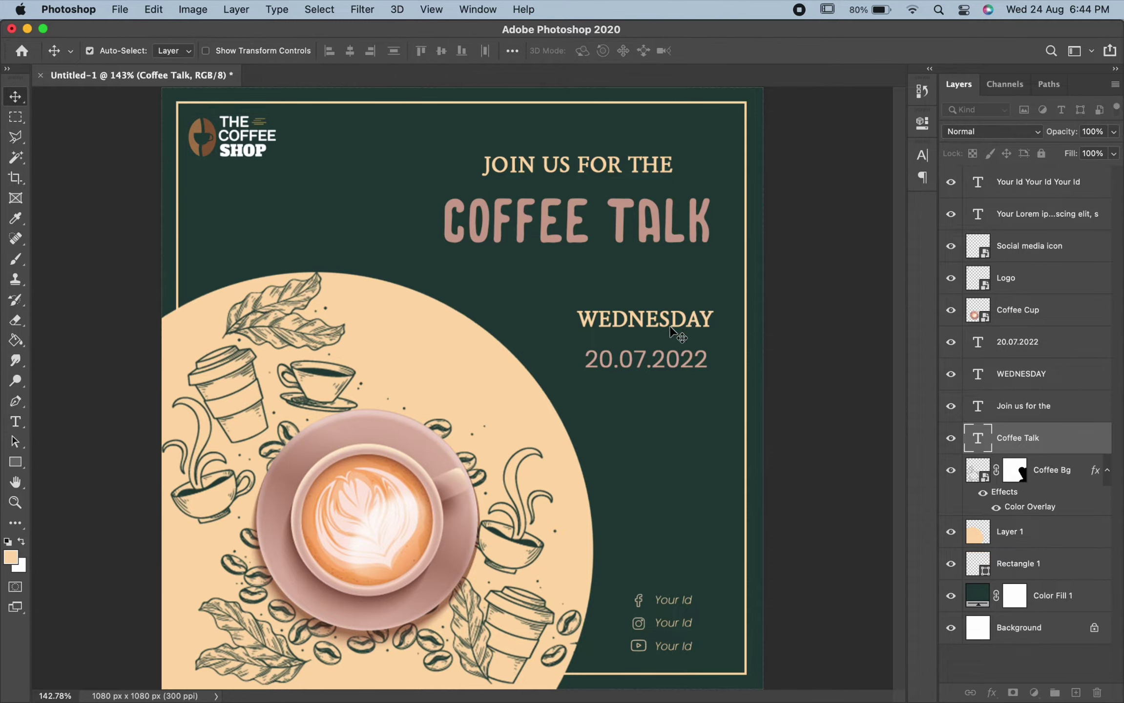
Step: On a new layer above the peach circle, paint a tall peach strip on the right side and slim it down
key(m)
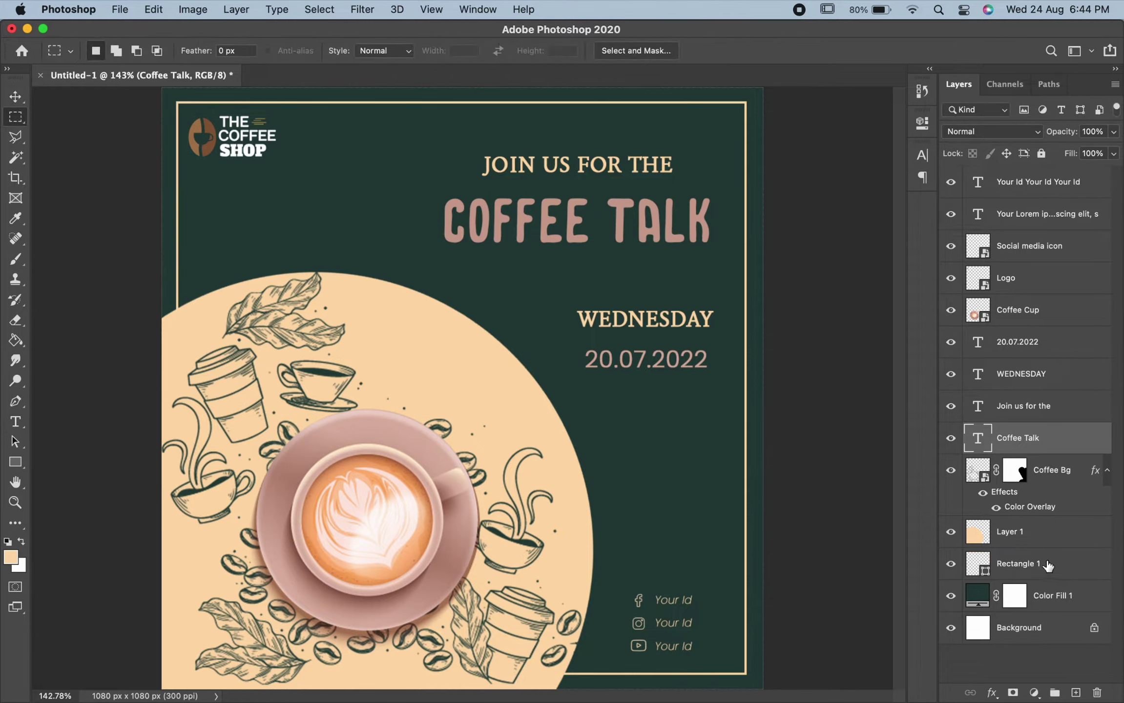
click(1048, 566)
click(1025, 532)
click(1075, 693)
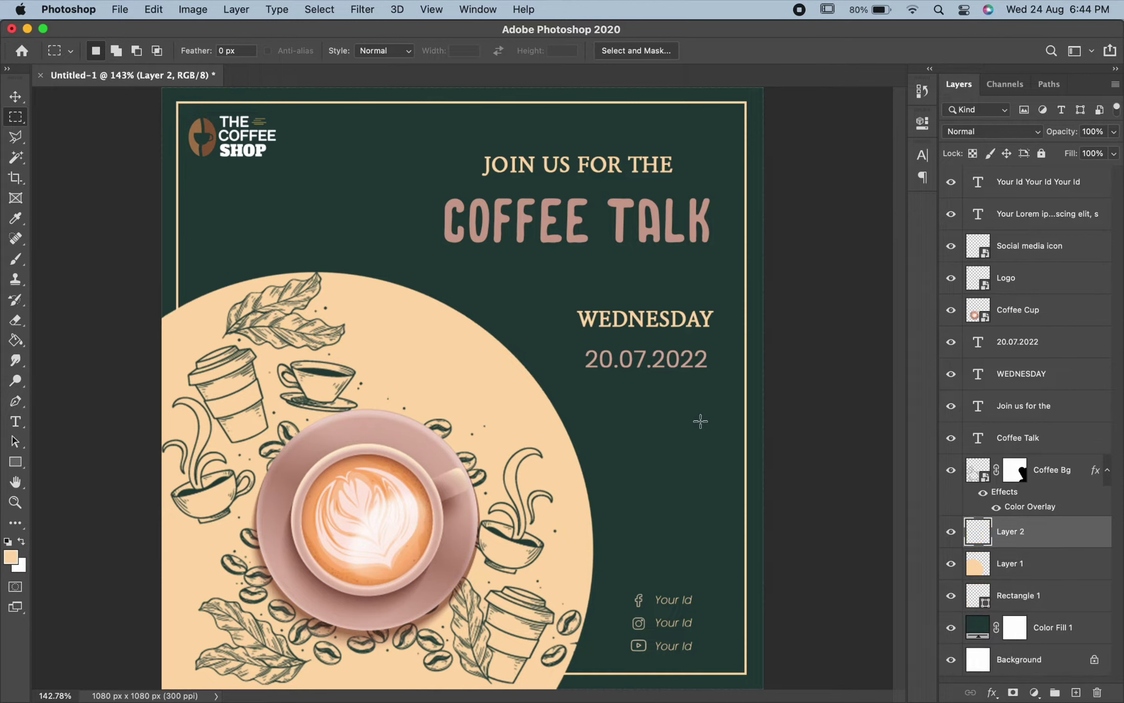
drag(704, 412, 711, 694)
click(21, 268)
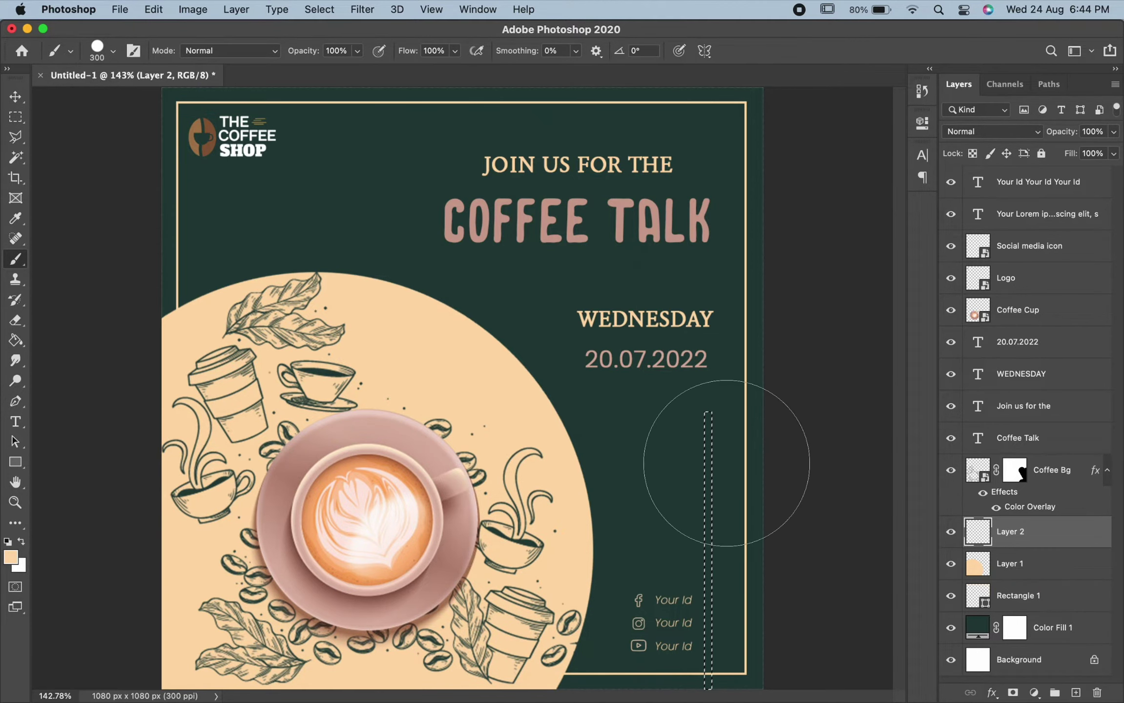
drag(703, 452, 705, 693)
key(super+d)
key(super+t)
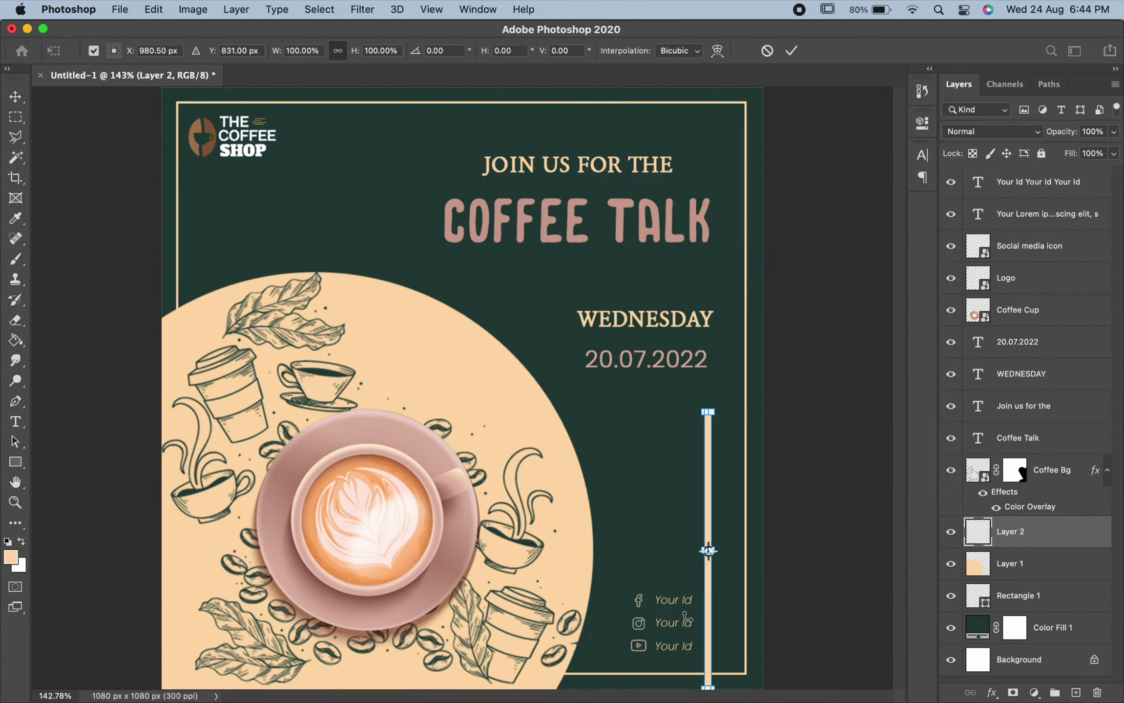
drag(707, 552, 729, 555)
key(Return)
key(v)
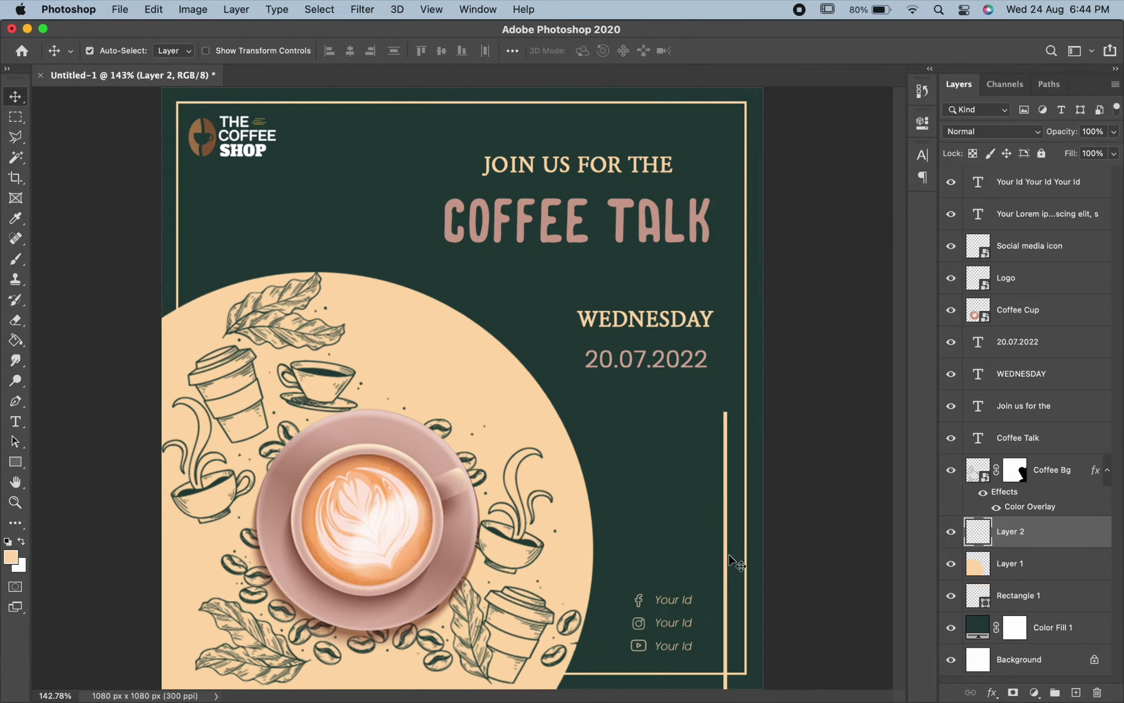
Step: Duplicate the peach accent line and move the copy to the top-left edge beside the logo
right_click(1059, 536)
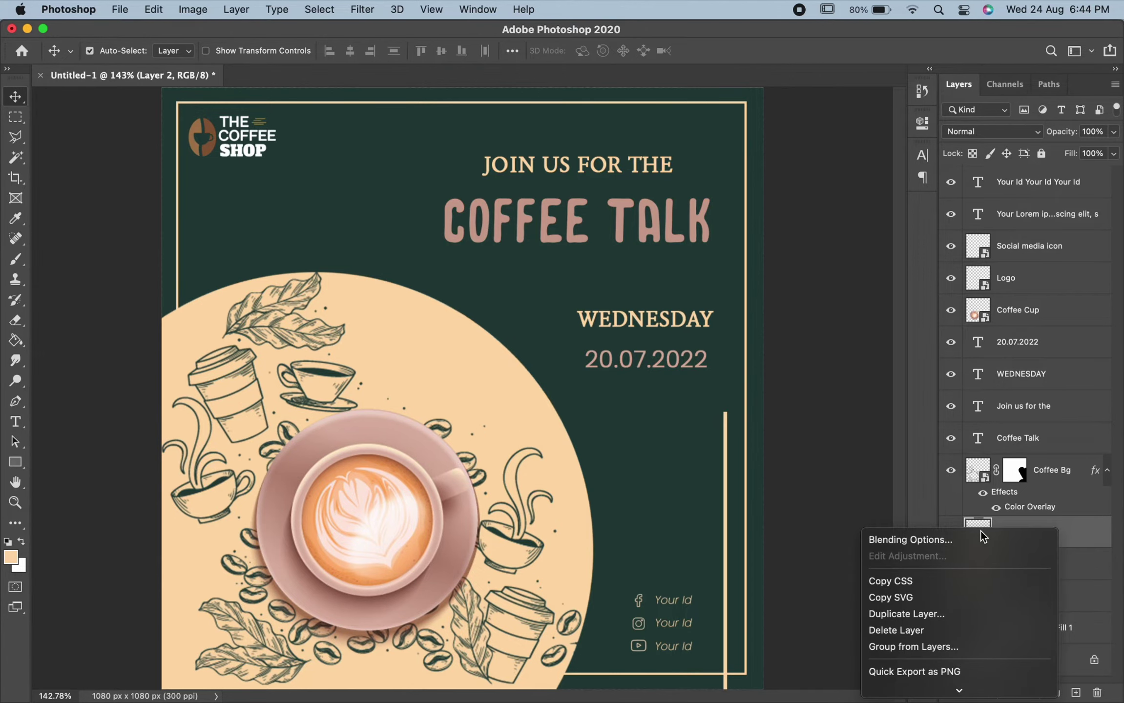
click(917, 614)
click(364, 266)
mouse_move(725, 473)
mouse_down()
mouse_move(202, 196)
mouse_move(197, 160)
mouse_move(230, 142)
mouse_up()
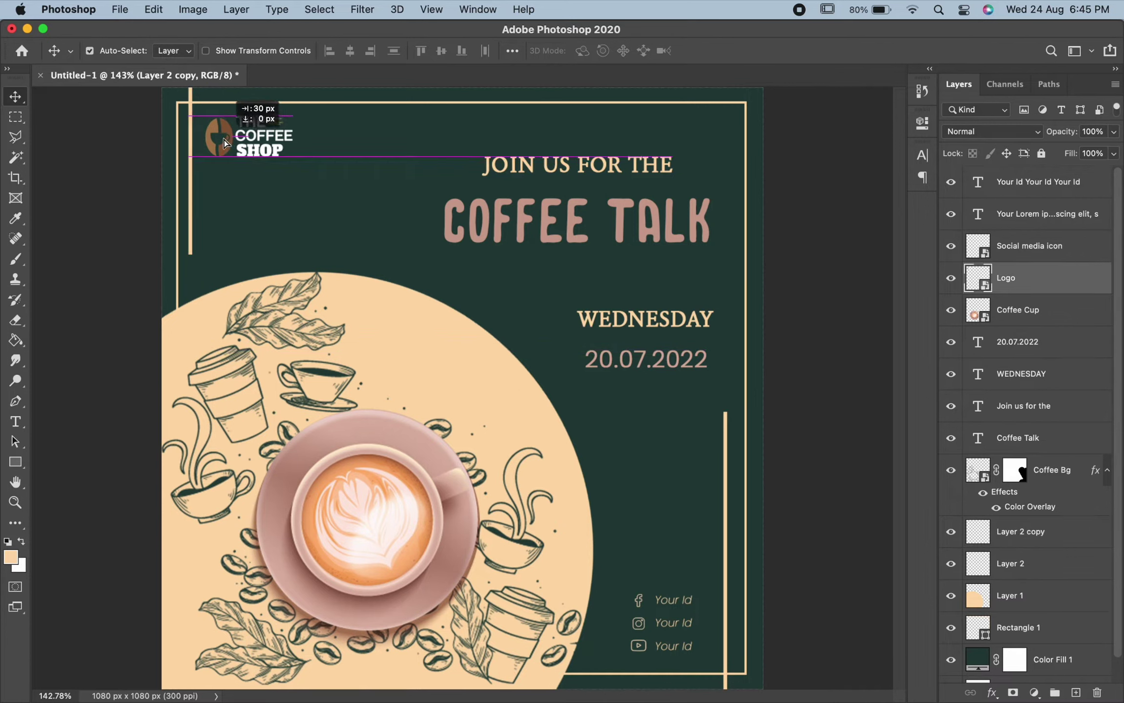
Step: Raise JOIN US FOR THE and COFFEE TALK, lower WEDNESDAY and the date, and marquee around the date block
drag(623, 169, 623, 153)
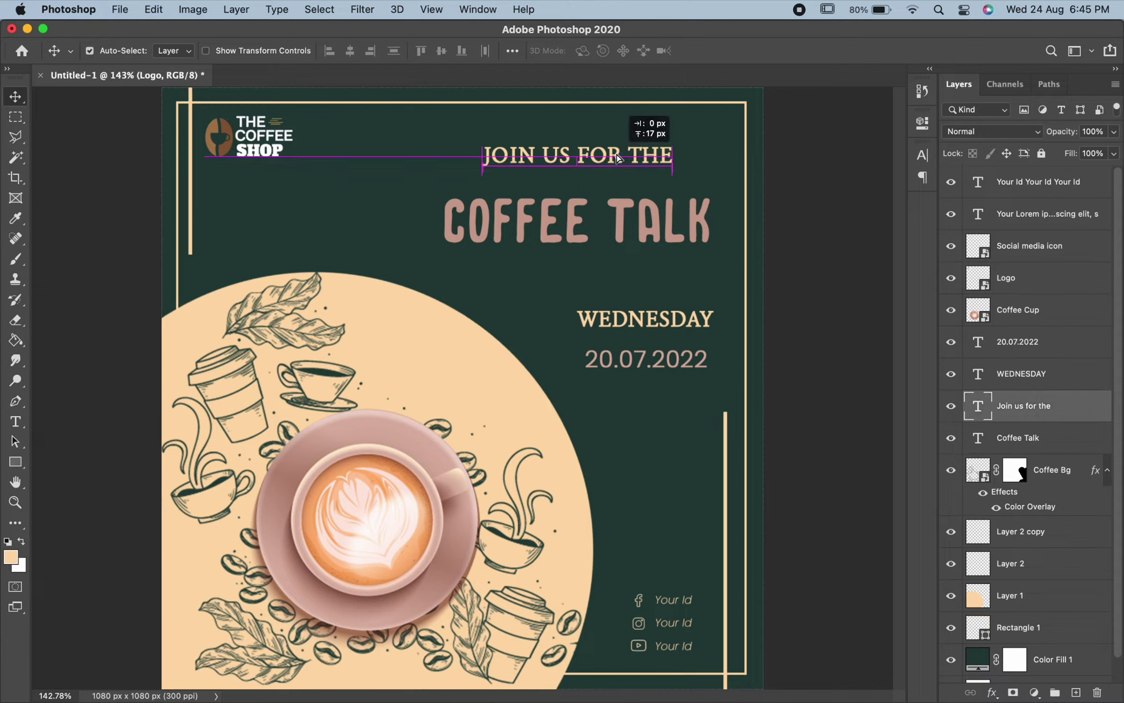
drag(581, 225, 582, 210)
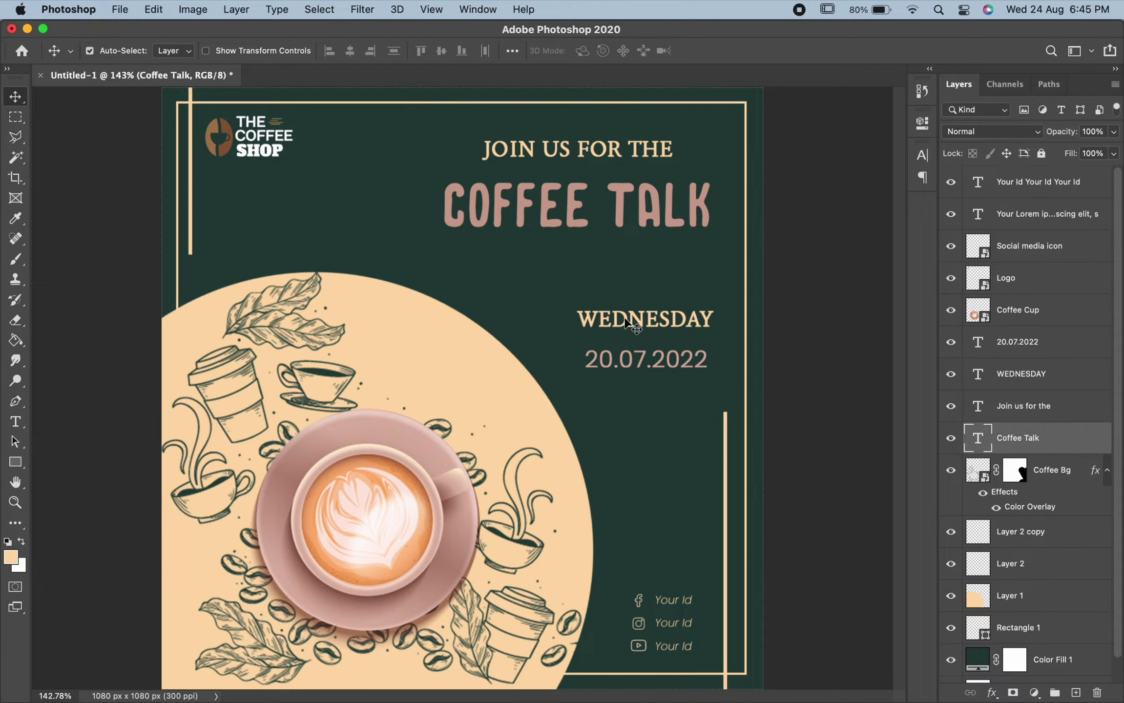
drag(667, 366, 666, 376)
drag(651, 318, 651, 336)
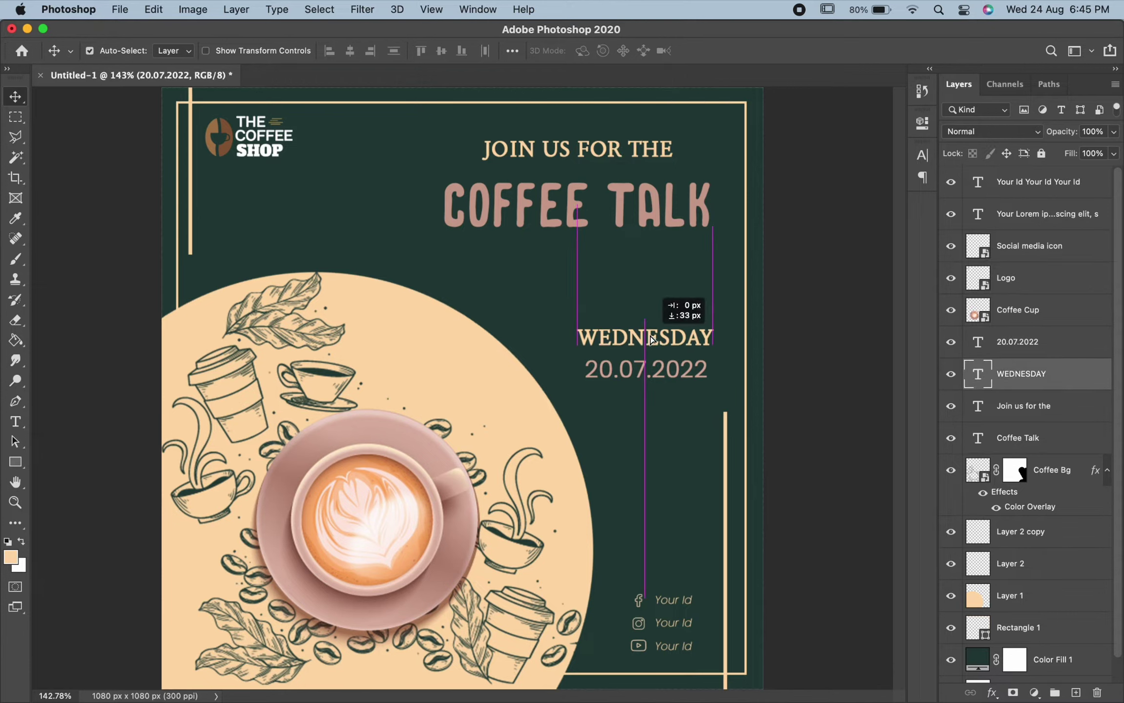
key(m)
drag(774, 314, 573, 385)
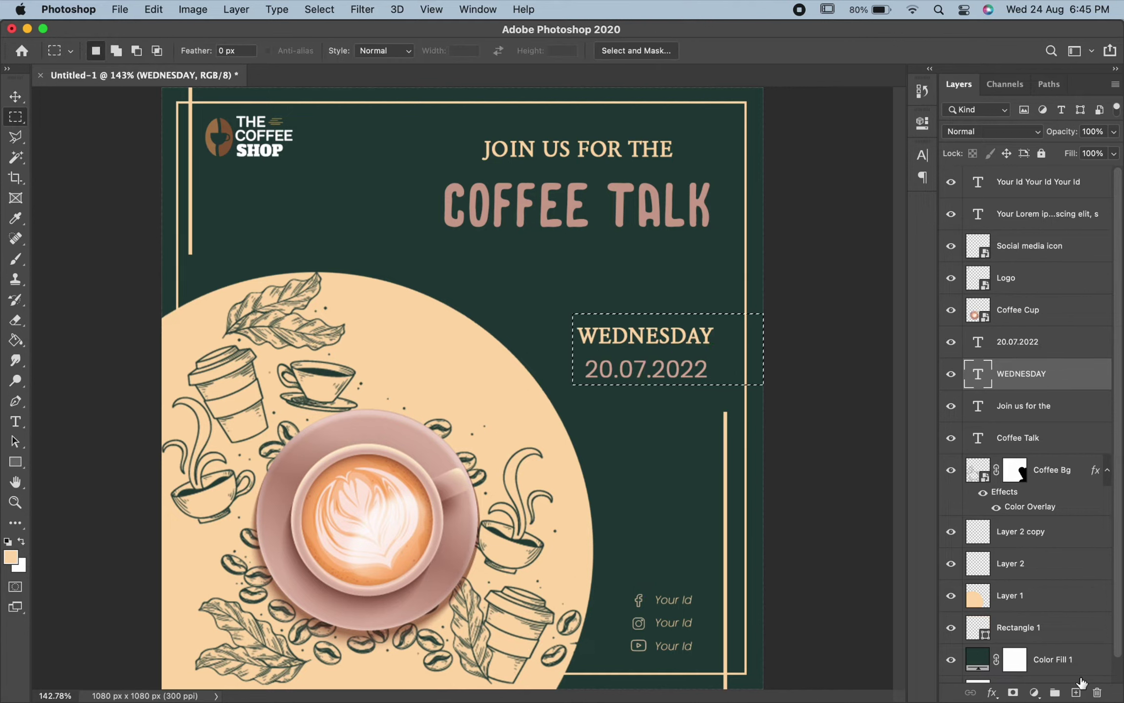
Step: Paint a solid peach box on a new layer beneath the date text layers
click(1076, 692)
drag(1064, 377, 1063, 483)
key(b)
drag(767, 337, 562, 354)
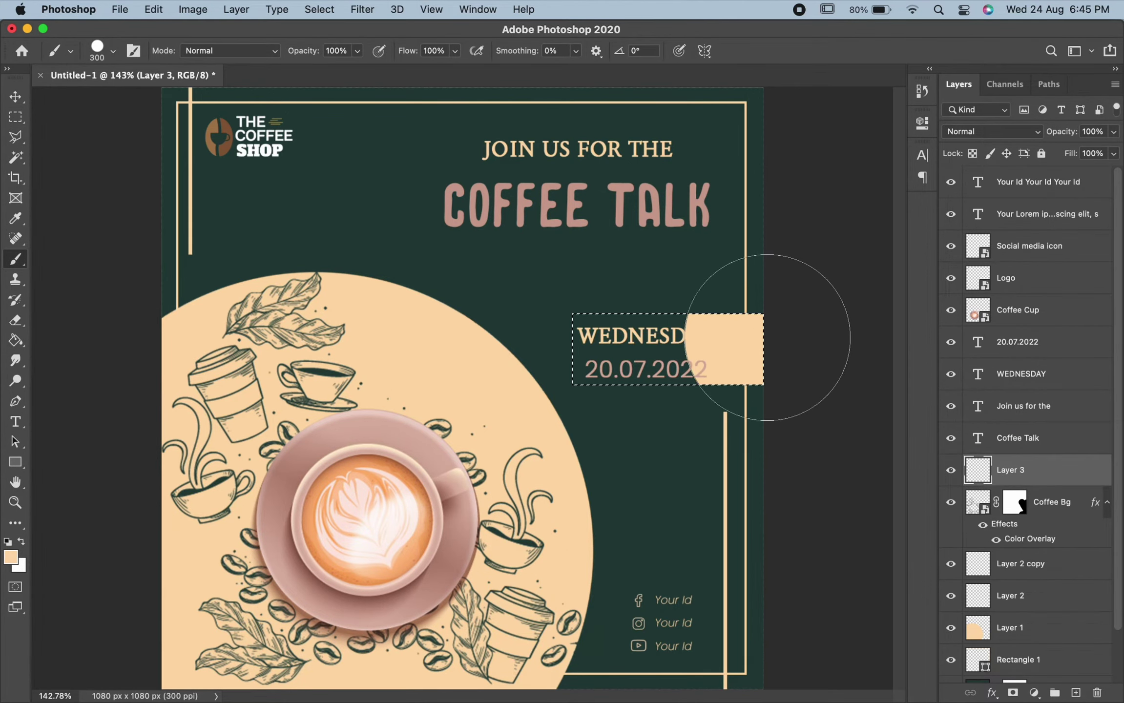
Step: Recolour the WEDNESDAY text dark green and centre it inside the peach box
key(t)
click(615, 339)
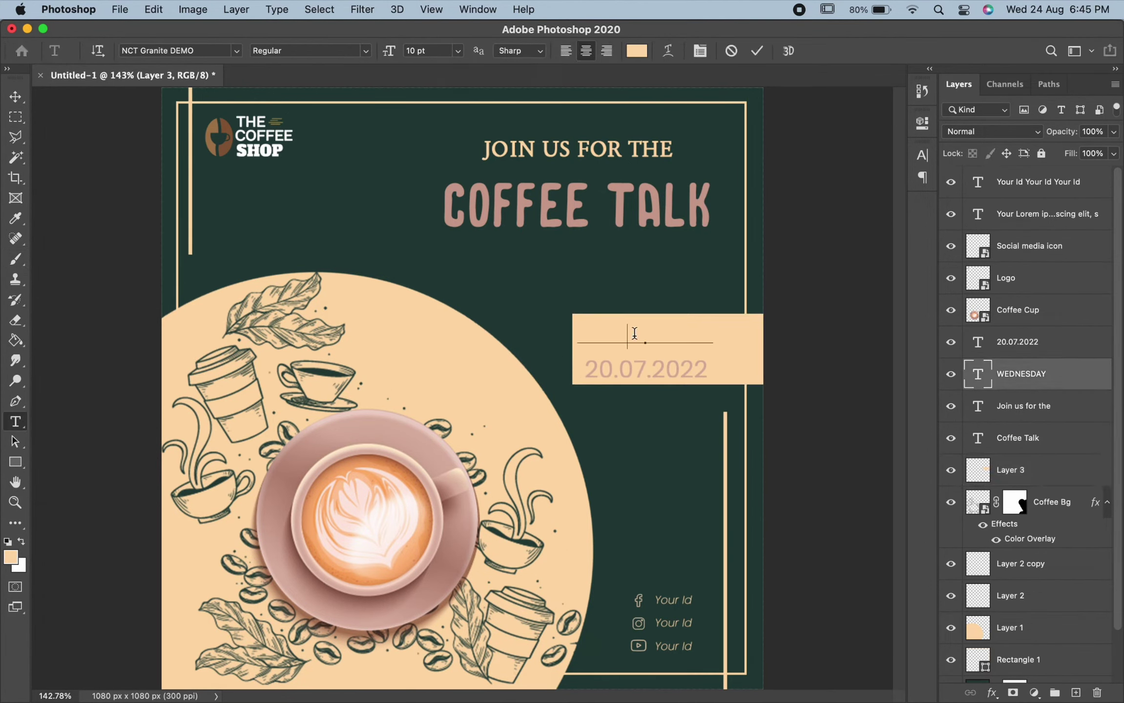
key(super+a)
click(636, 50)
click(537, 276)
click(441, 178)
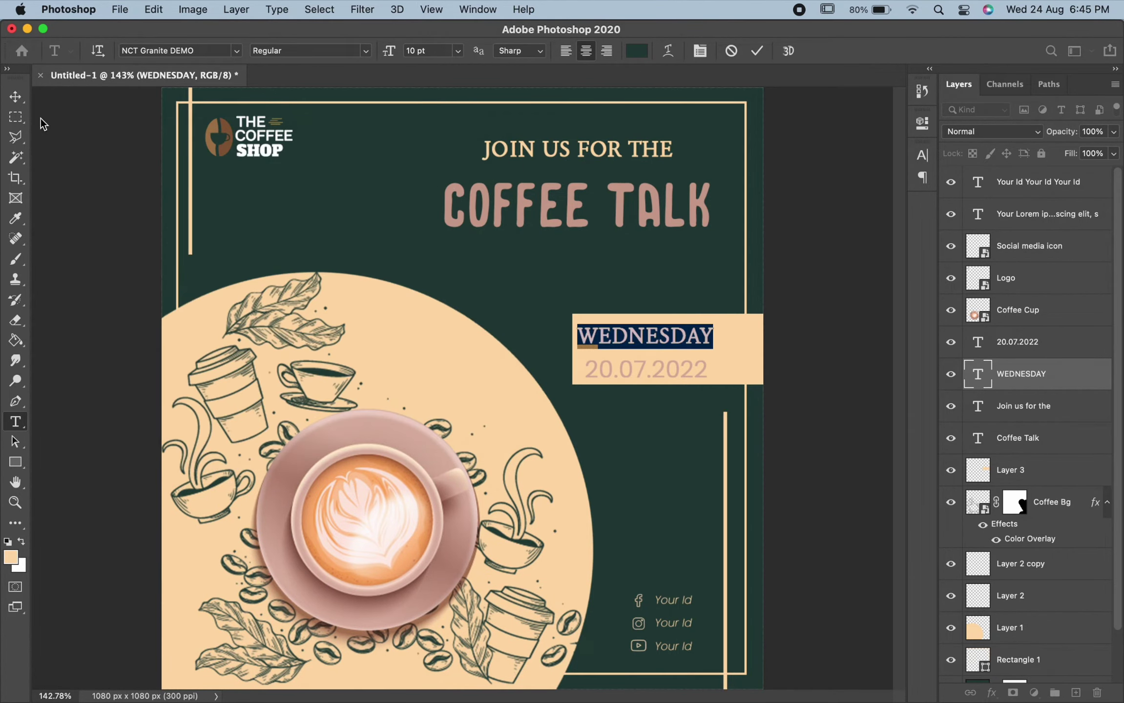
key(super+Return)
key(v)
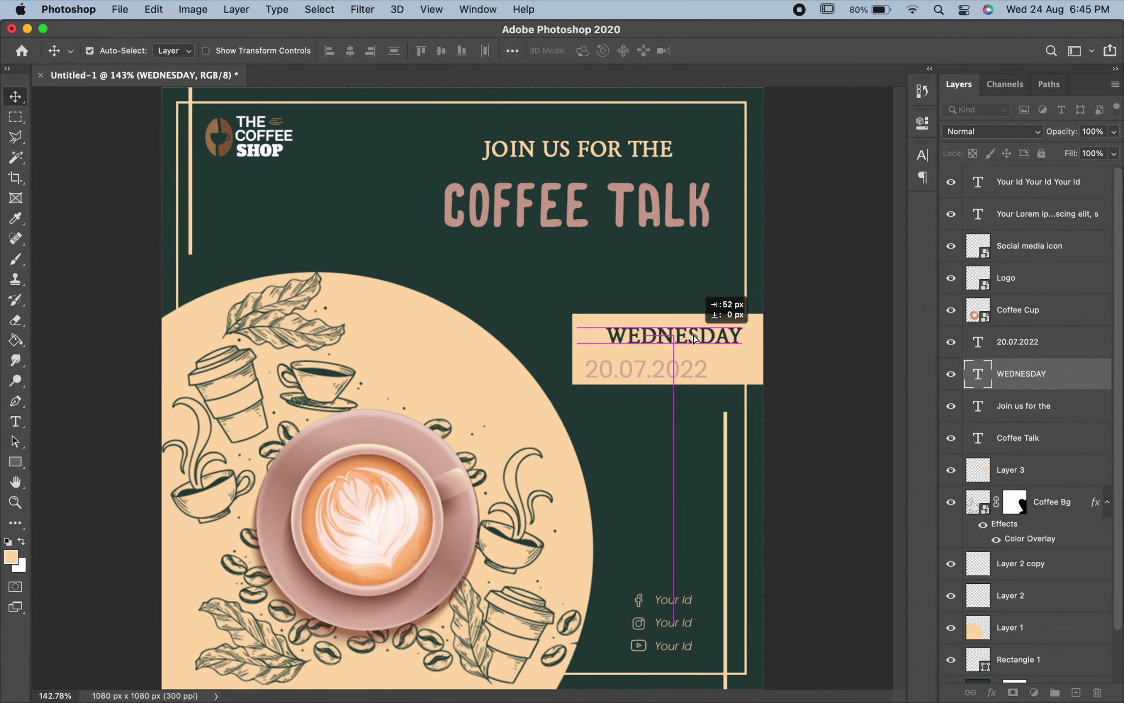
mouse_move(674, 342)
mouse_down()
mouse_move(702, 343)
mouse_move(708, 373)
mouse_up()
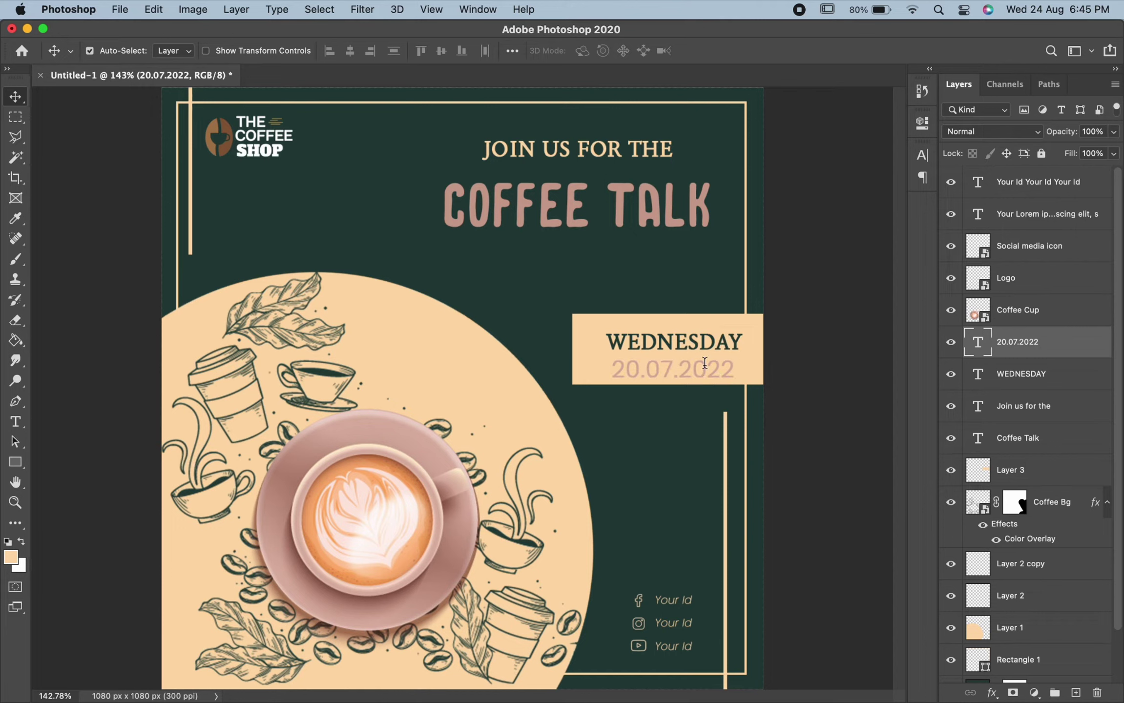
Step: Recolour the 20.07.2022 date text to the same dark green
double_click(703, 370)
click(636, 50)
click(441, 128)
click(434, 177)
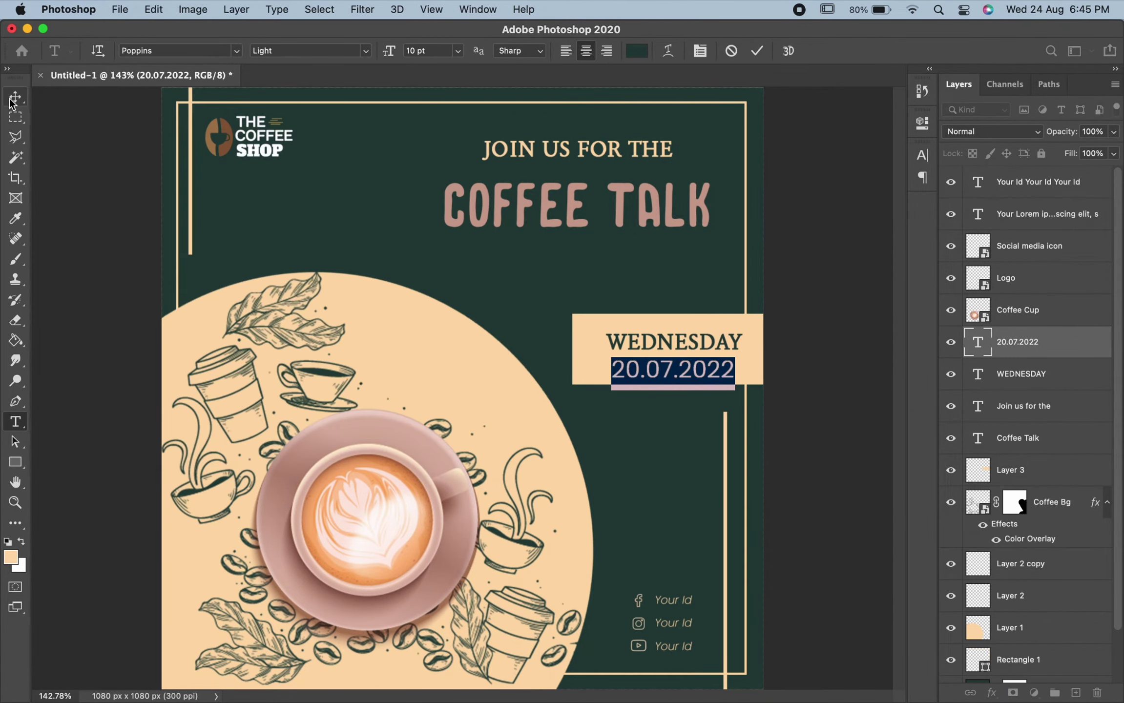
key(super+Return)
key(v)
Step: Reposition WEDNESDAY and the date together so they sit centred in the box
drag(704, 344, 703, 331)
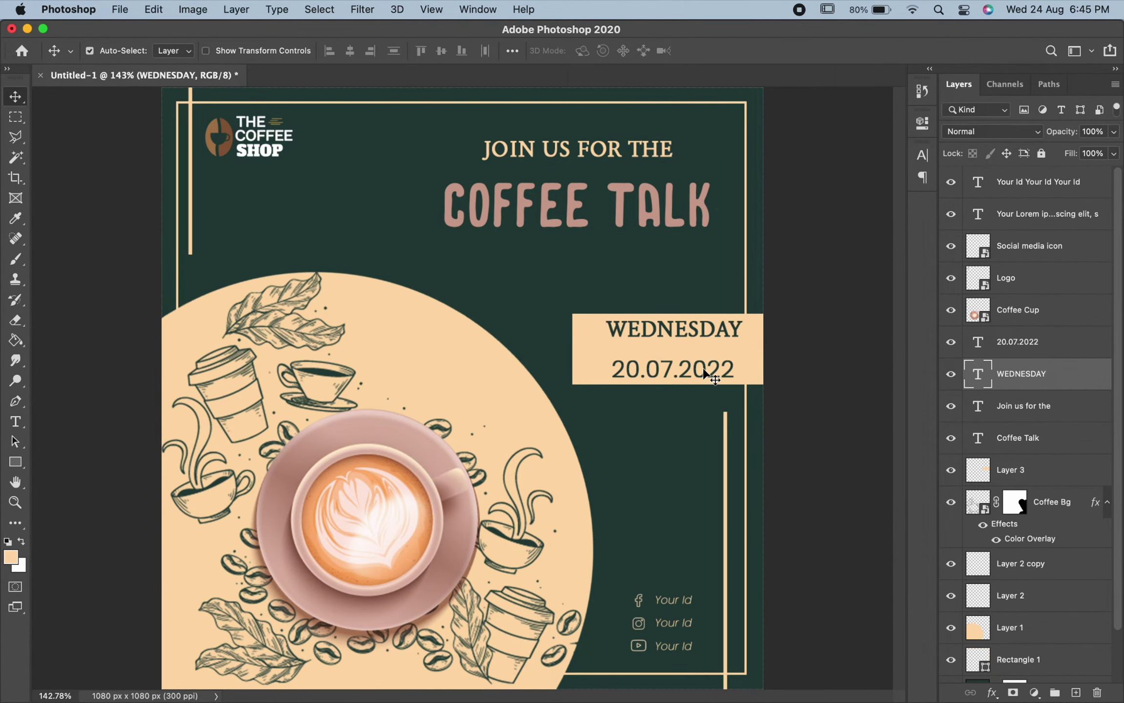
drag(703, 377, 703, 369)
shift+click(682, 331)
key(Down)
key(Down)
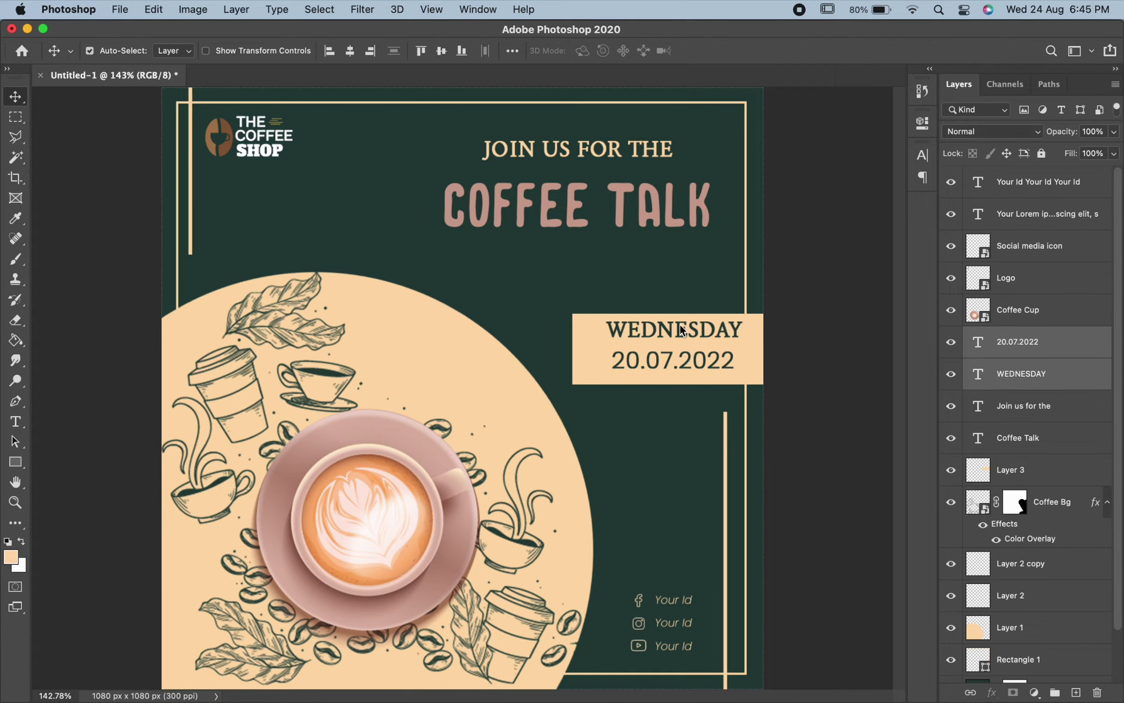
key(Down)
key(Down)
key(Down)
key(Down)
key(Down)
Step: Resize the 20.07.2022 date to 8 pt and nudge it up and right beneath WEDNESDAY
click(791, 340)
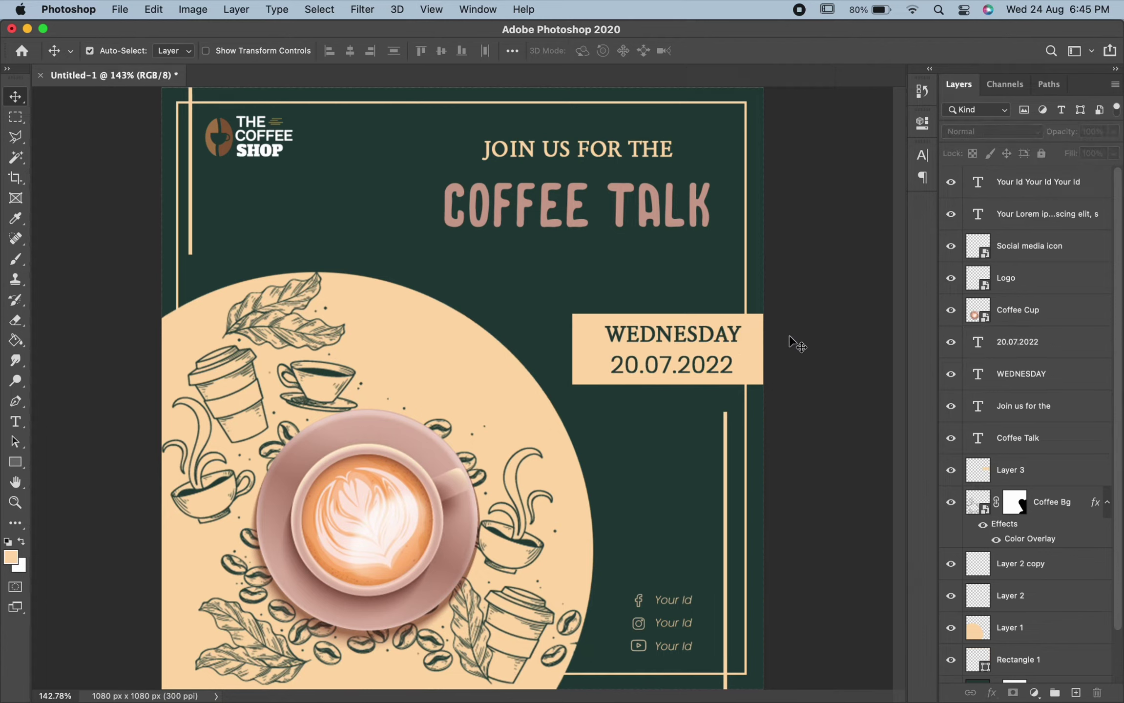
double_click(978, 342)
text(8tp)
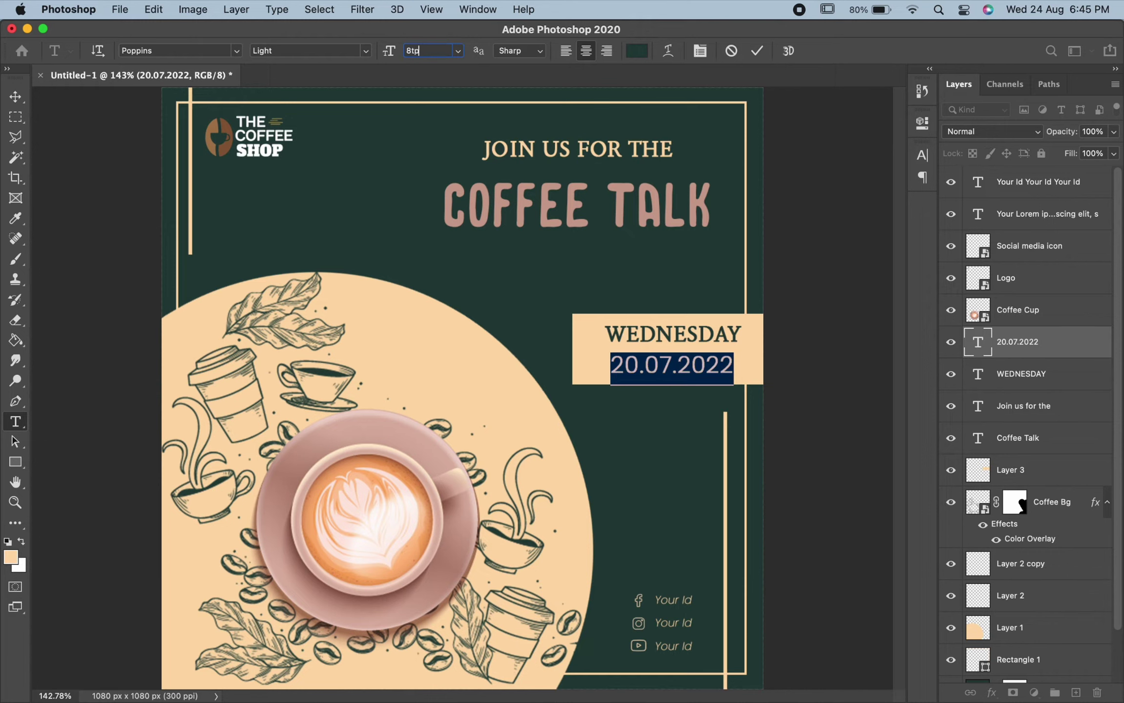
key(Return)
click(495, 299)
key(Return)
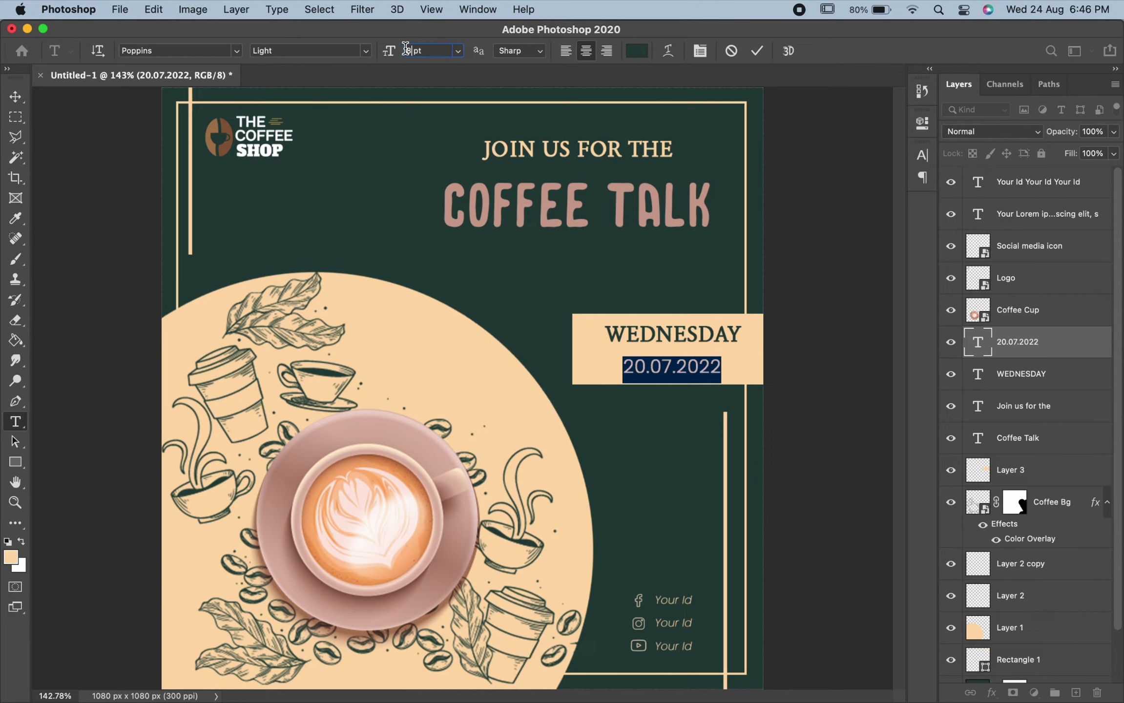
click(15, 95)
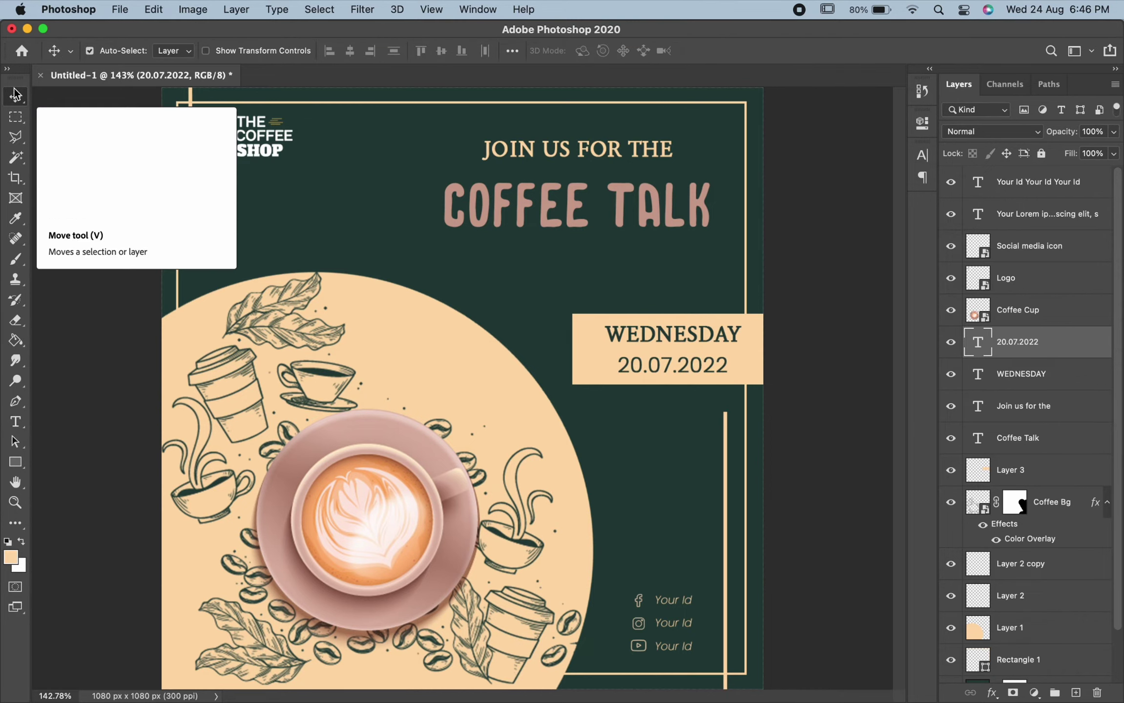
key(Up)
key(Up)
key(Up)
key(Right)
key(Right)
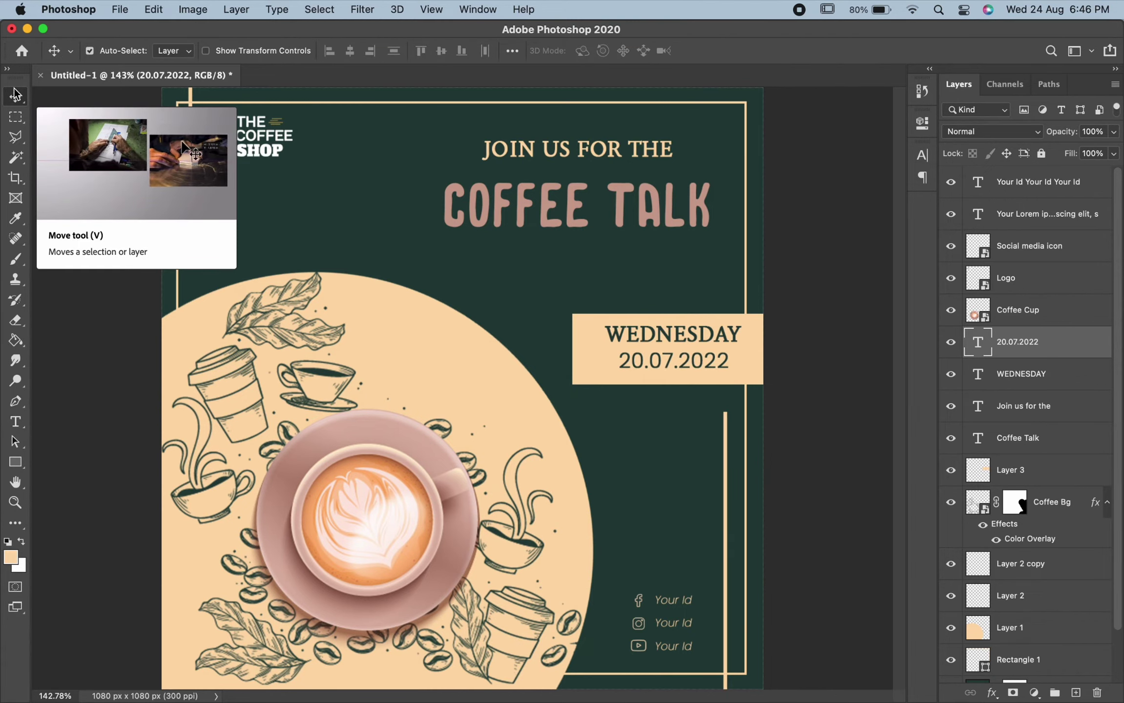
Step: Make the right vertical accent line (Layer 2) slightly narrower, then fit the poster in view
click(726, 562)
key(super+t)
key(super+equal)
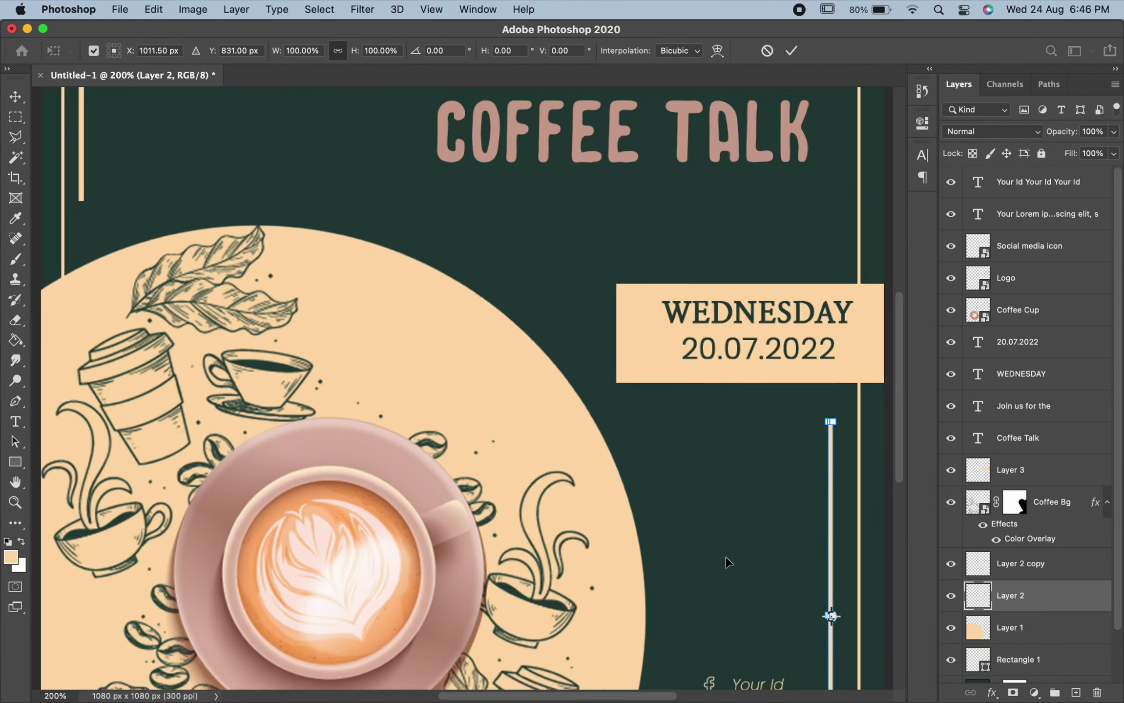
key(super+equal)
scroll(684, 542, down, 1)
drag(641, 518, 640, 518)
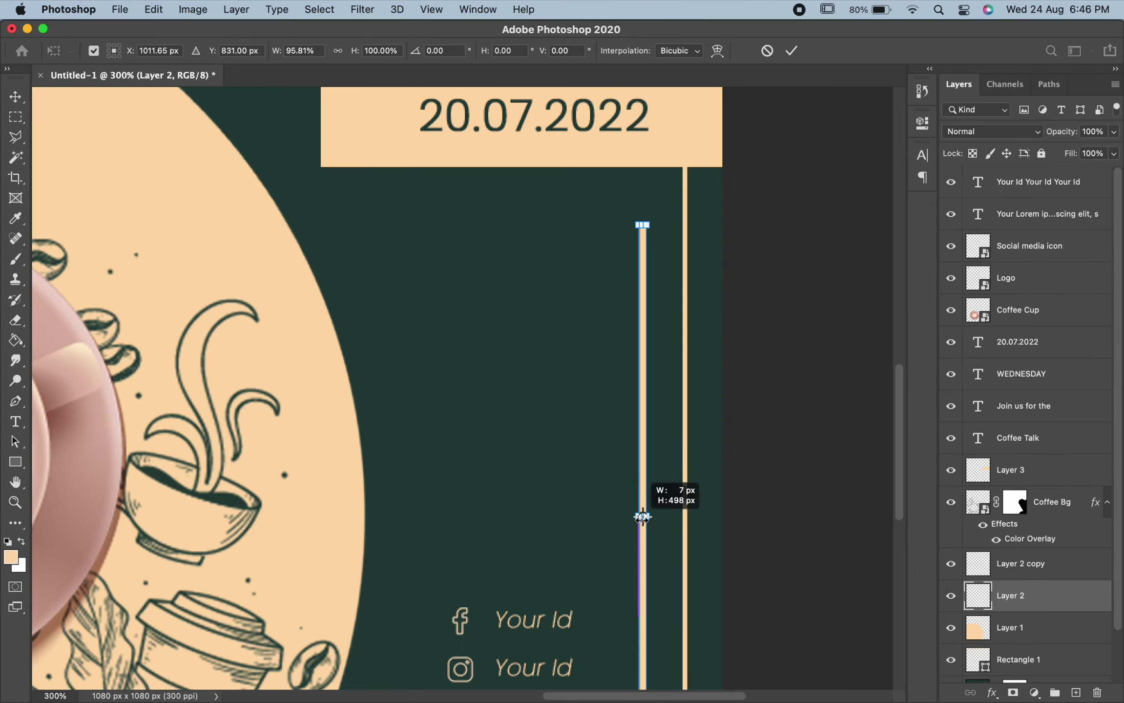
key(super+equal)
key(super+equal)
key(super+equal)
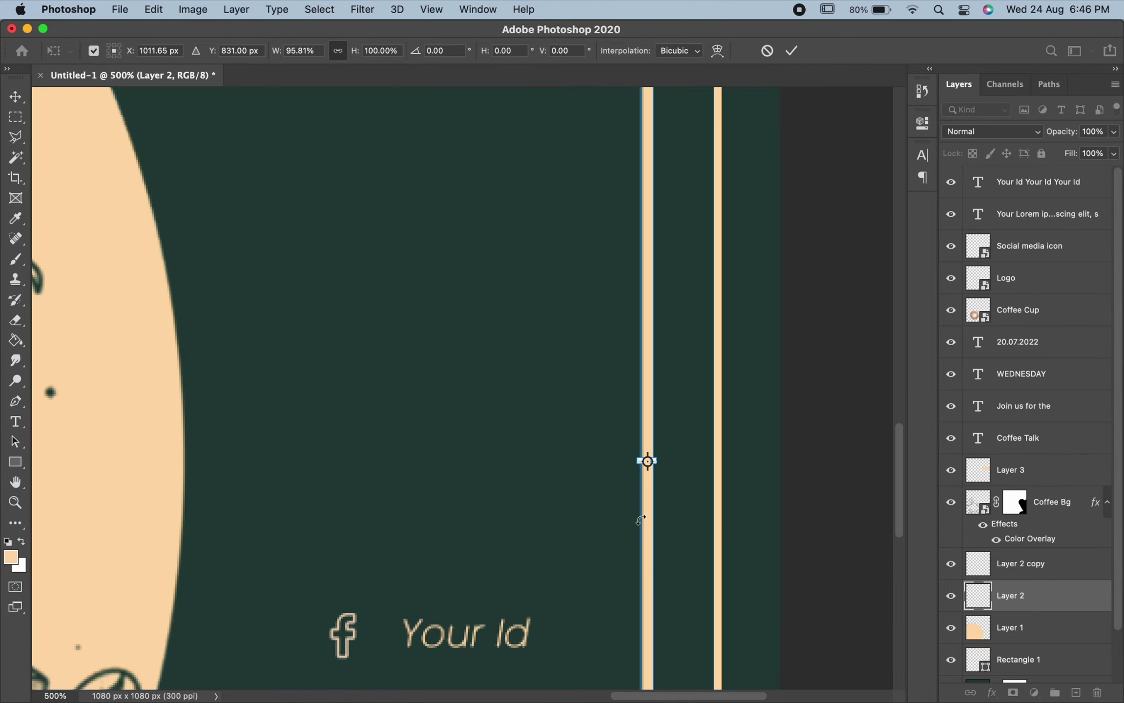
drag(637, 461, 636, 461)
key(Return)
key(super+0)
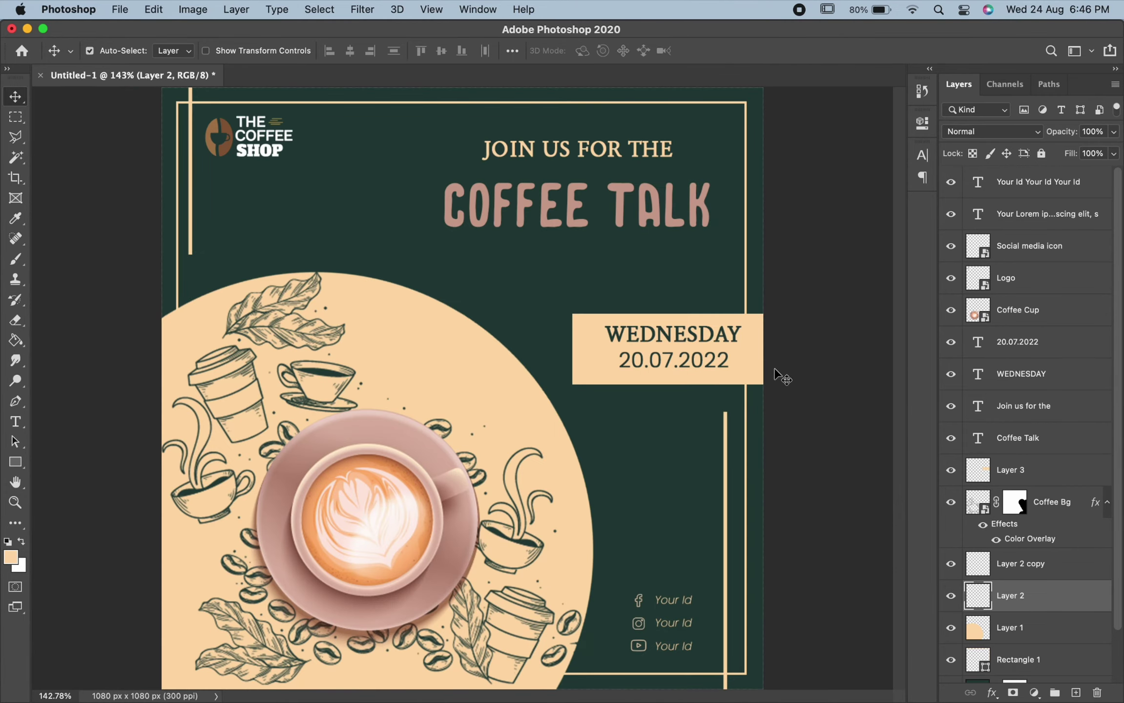
Step: Nudge the Your Id handles and social icons right and down, then select the background layer
click(664, 604)
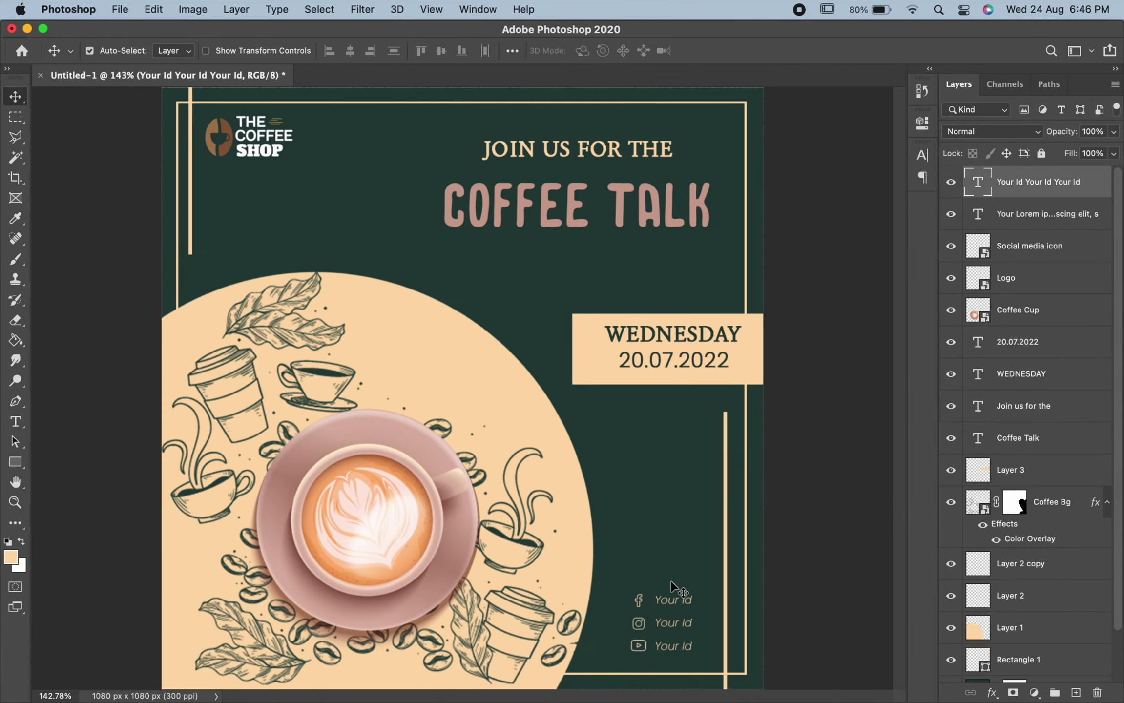
super+click(1061, 251)
key(super+t)
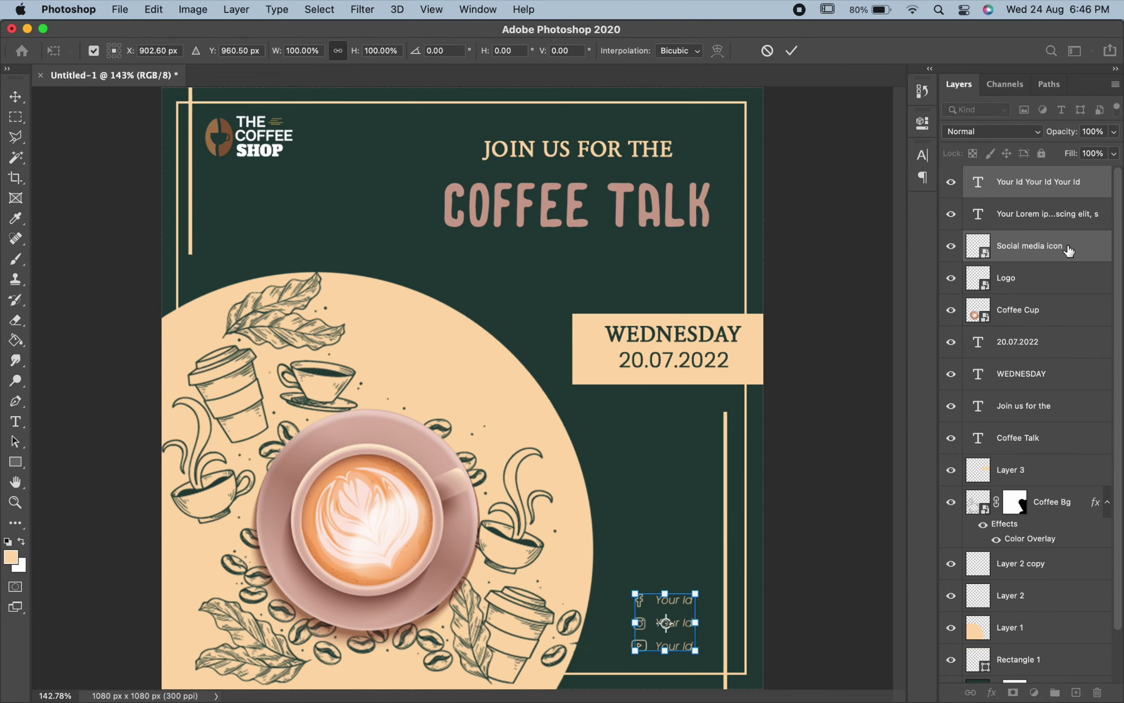
key(Right)
key(Right)
key(Right)
key(Right)
key(Right)
key(Right)
key(Down)
key(Down)
key(Down)
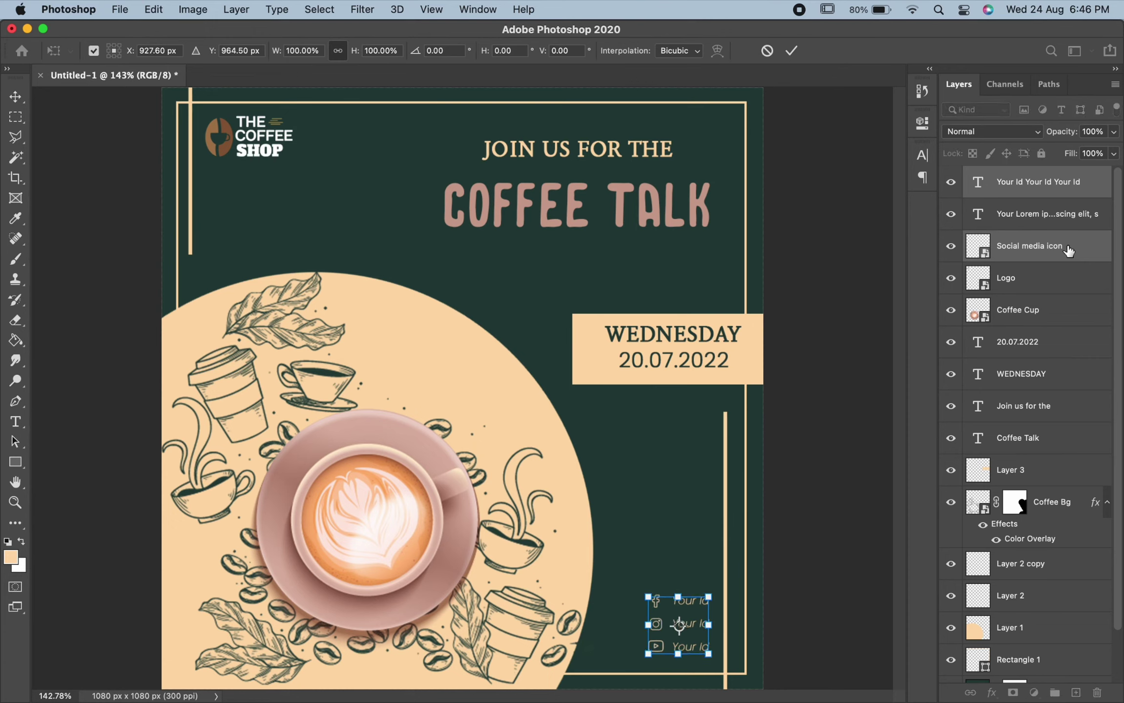
key(Down)
key(Down)
key(Down)
key(Down)
key(Down)
key(Down)
key(Right)
key(Right)
key(Right)
key(Return)
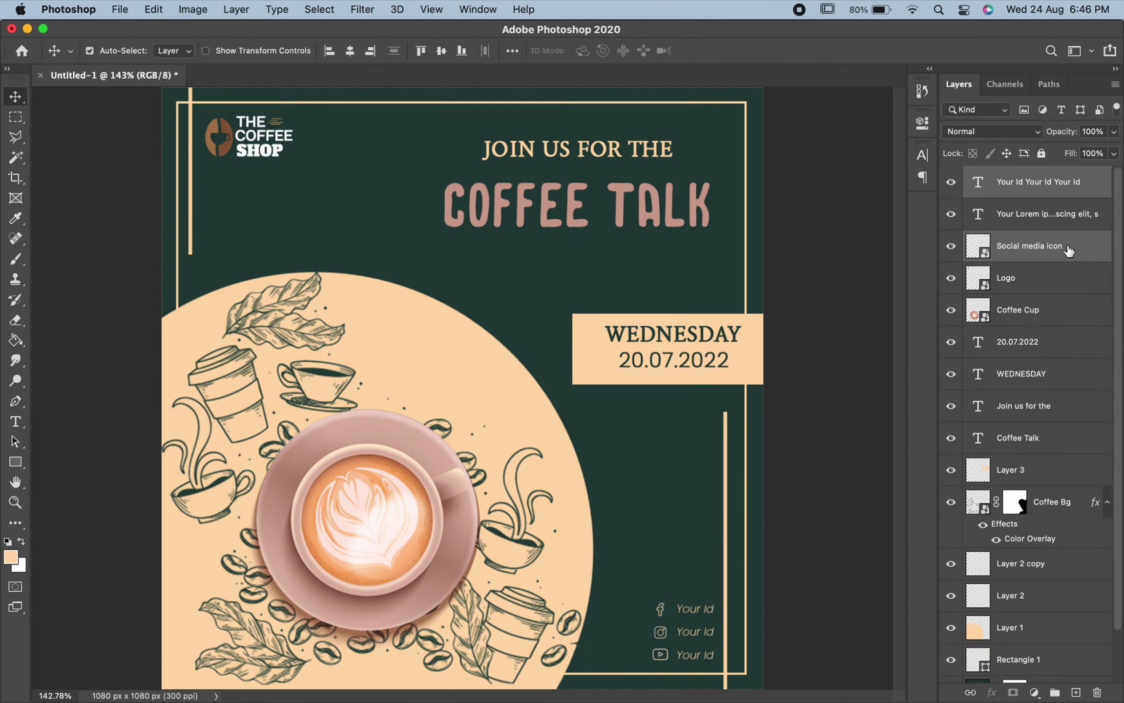
click(193, 226)
key(m)
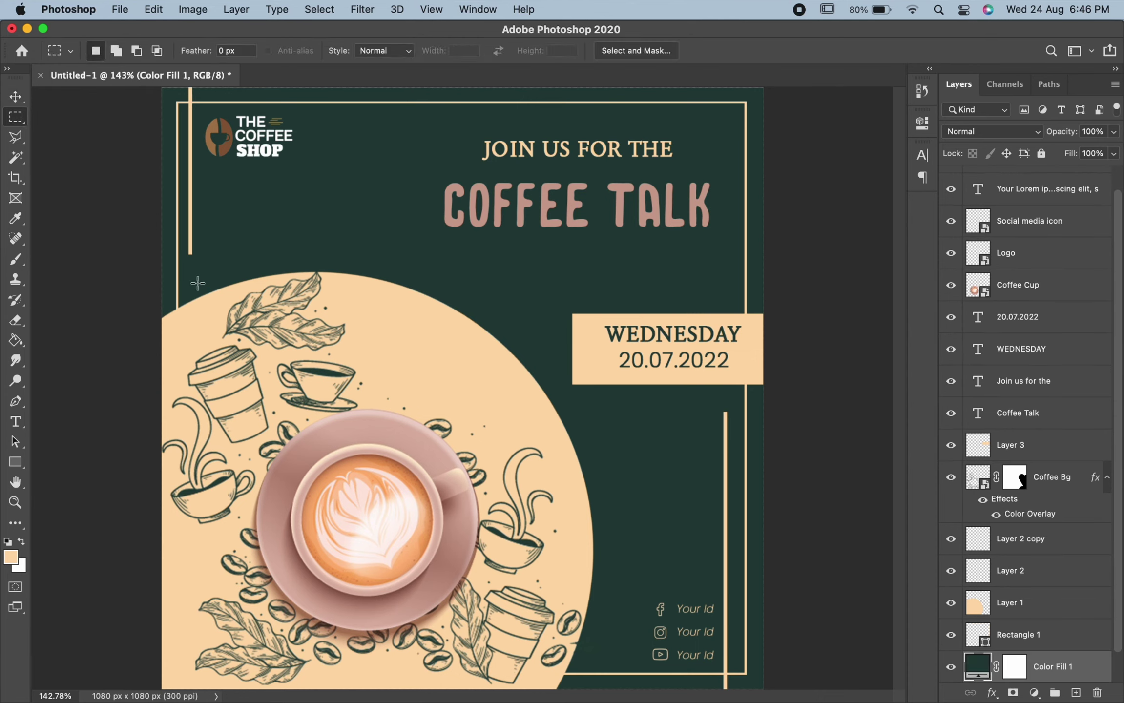
mouse_move(192, 272)
mouse_down()
mouse_move(212, 88)
mouse_move(205, 121)
mouse_up()
key(BackSpace)
key(Return)
scroll(1066, 602, down, 1)
click(1054, 507)
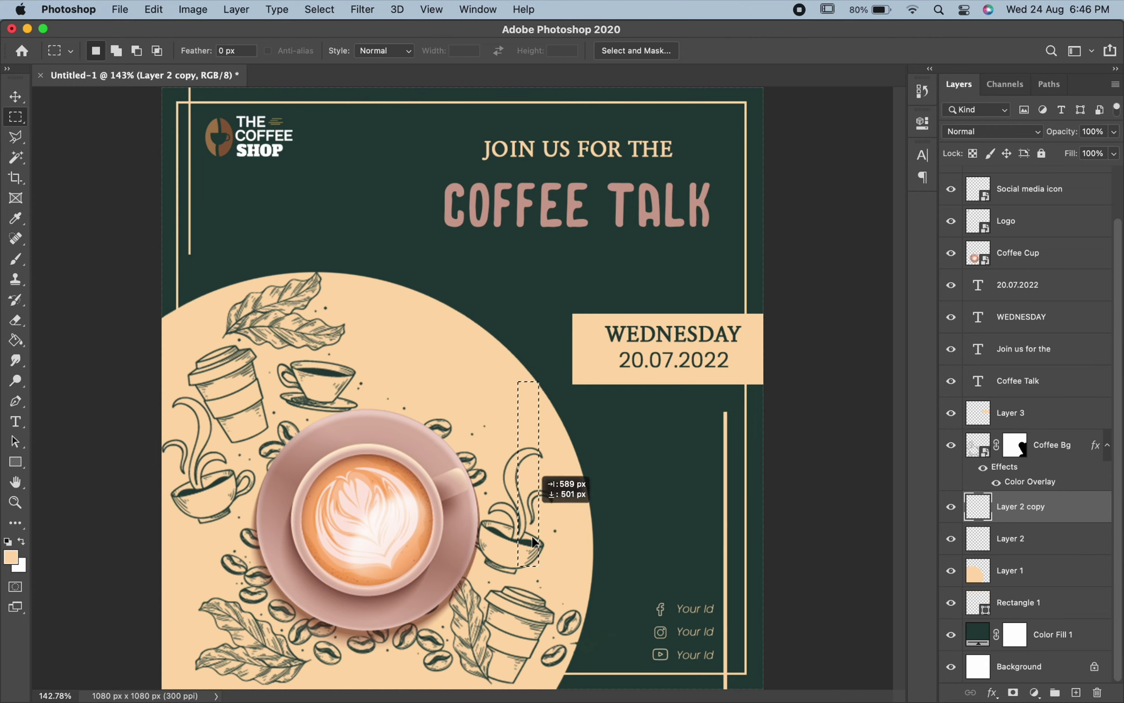
drag(204, 232, 701, 574)
drag(699, 391, 724, 690)
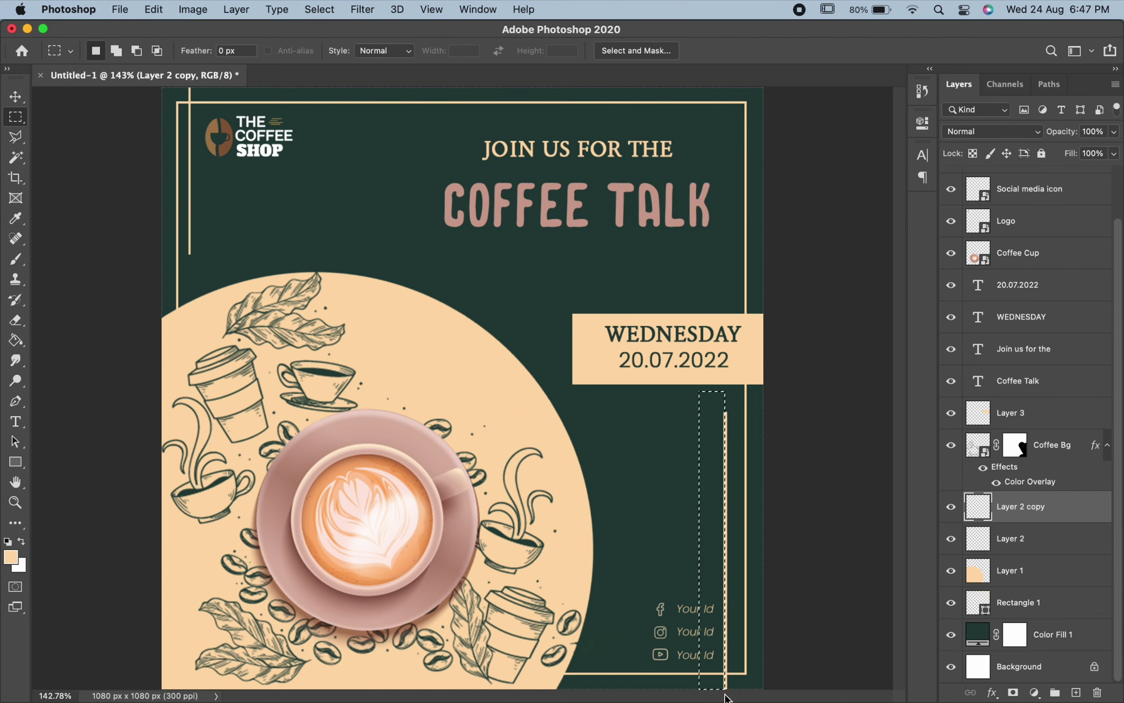
click(1069, 547)
key(super+d)
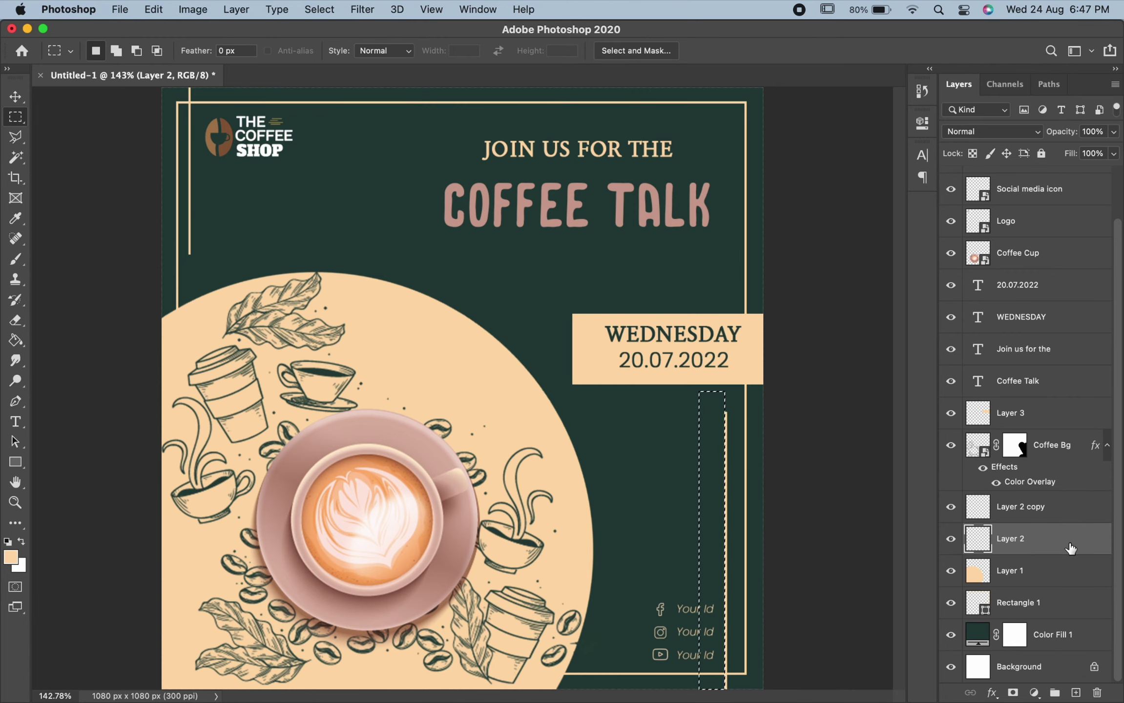